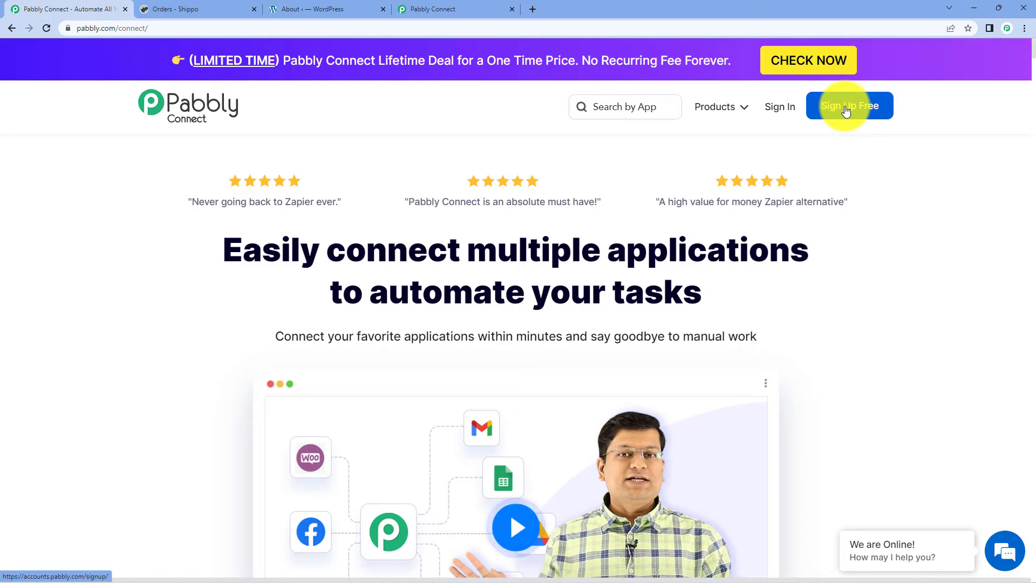
- Sign in and launch Pabbly Connect from the All Apps page to reach its dashboard
left_click(788, 109)
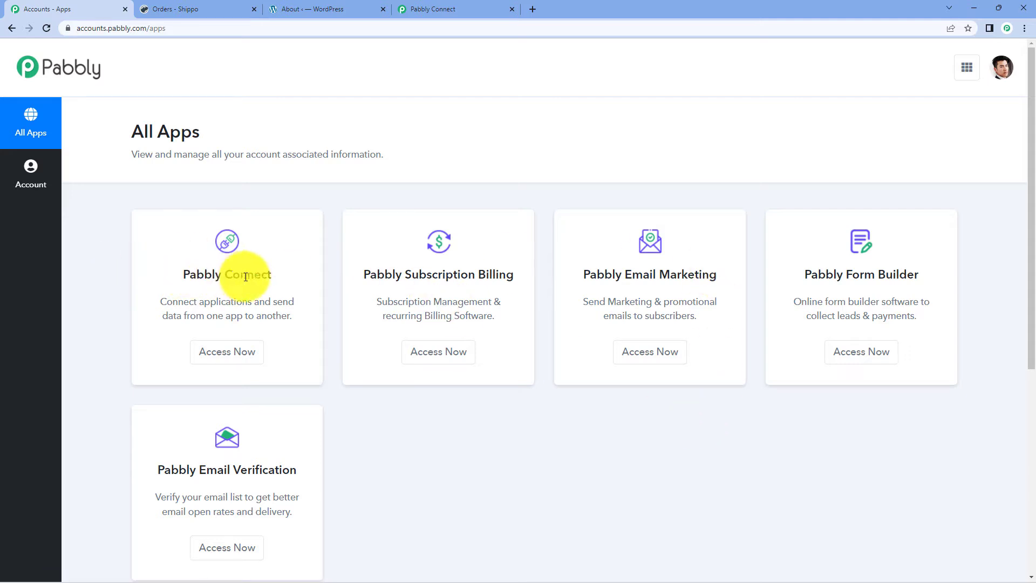
left_click(248, 349)
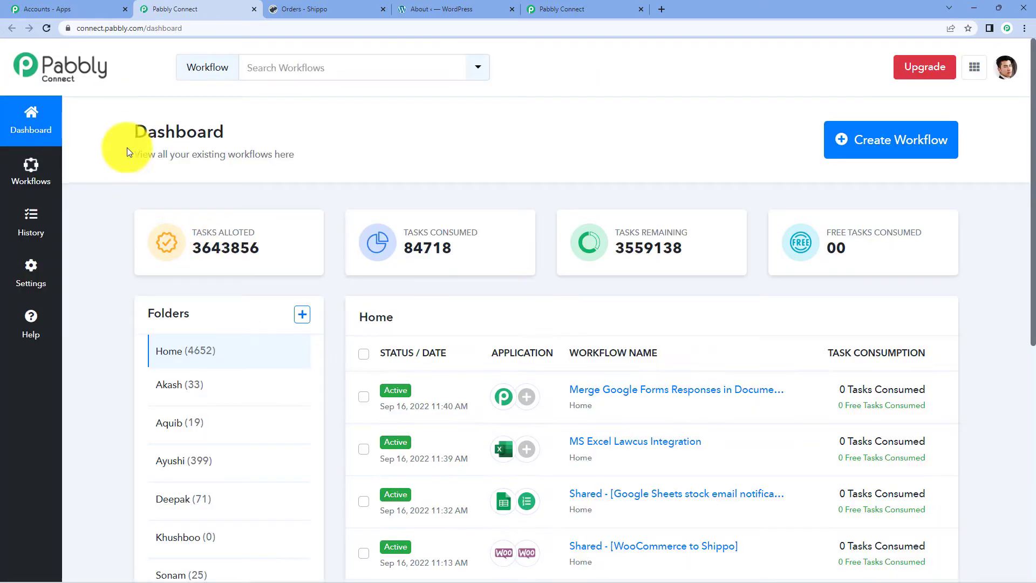
left_click_drag(127, 149, 241, 141)
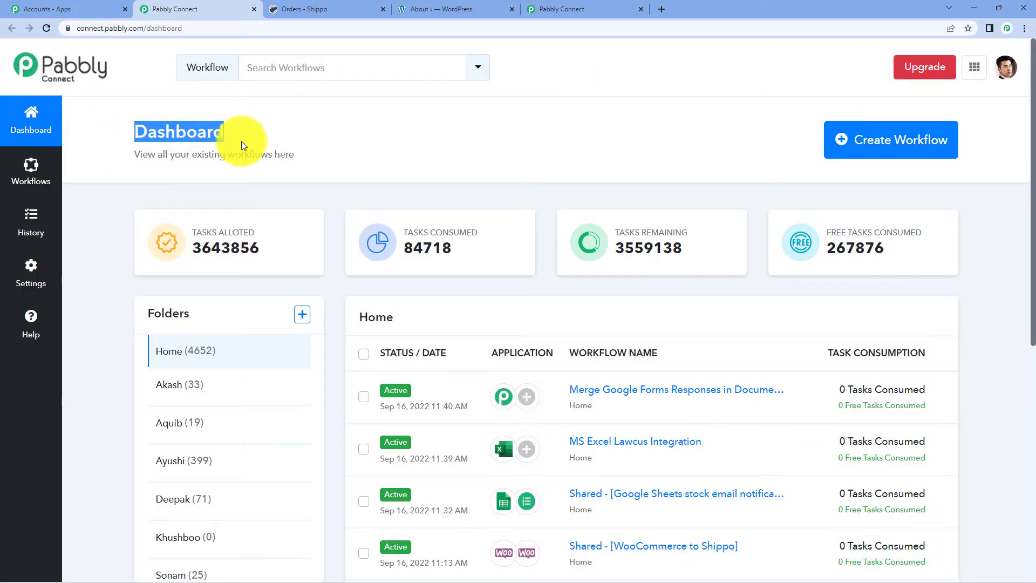
left_click(356, 137)
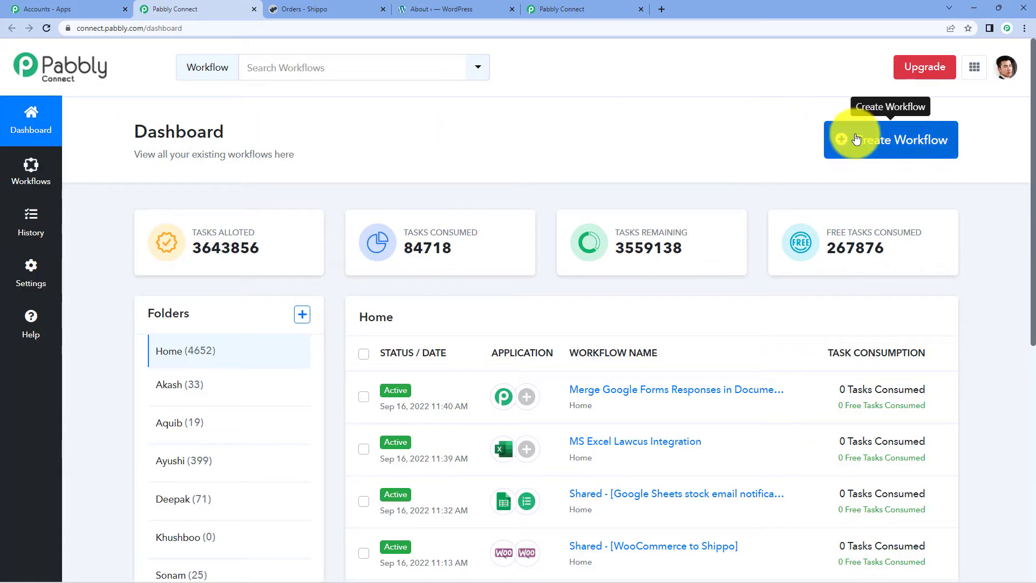
- Create a new workflow named 'WooCommerce to Shippo'
left_click(840, 137)
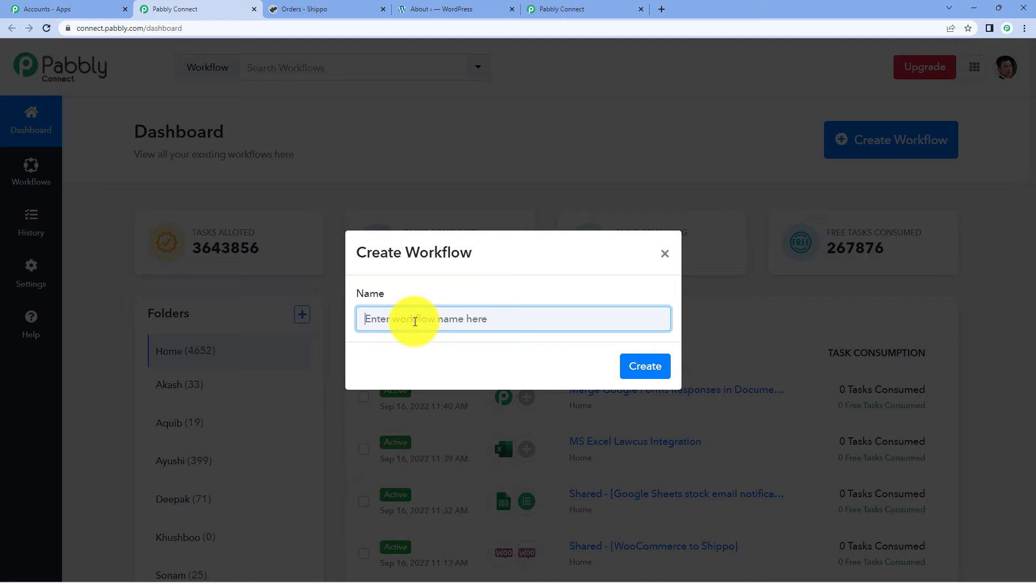
type("WooCommerce to Shippo")
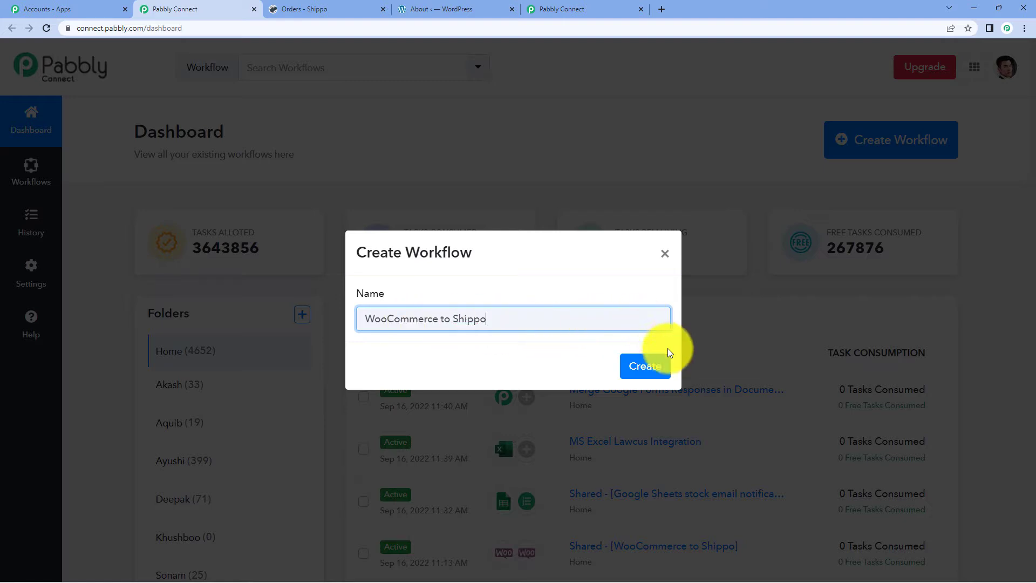
left_click(661, 365)
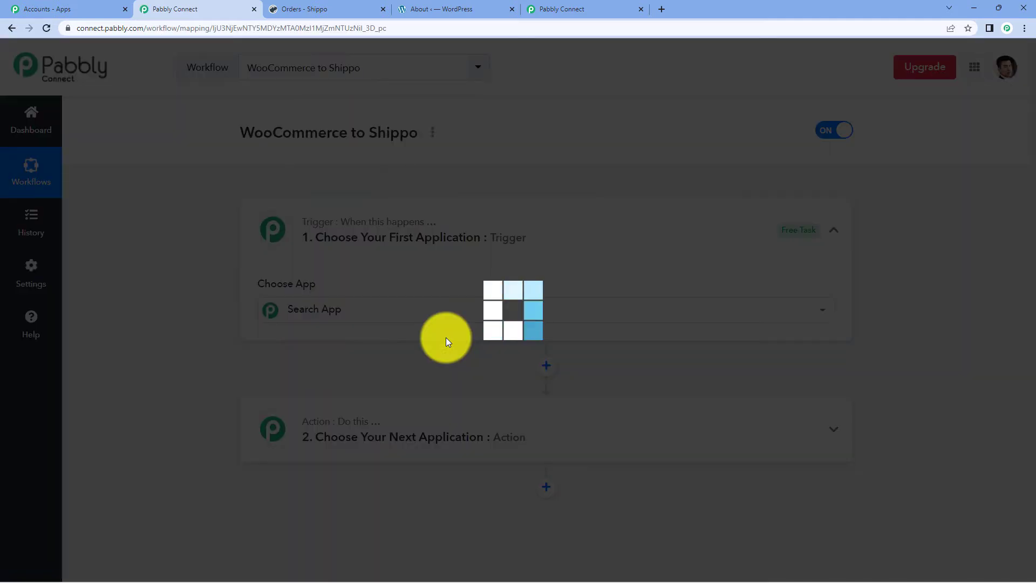
left_click(363, 308)
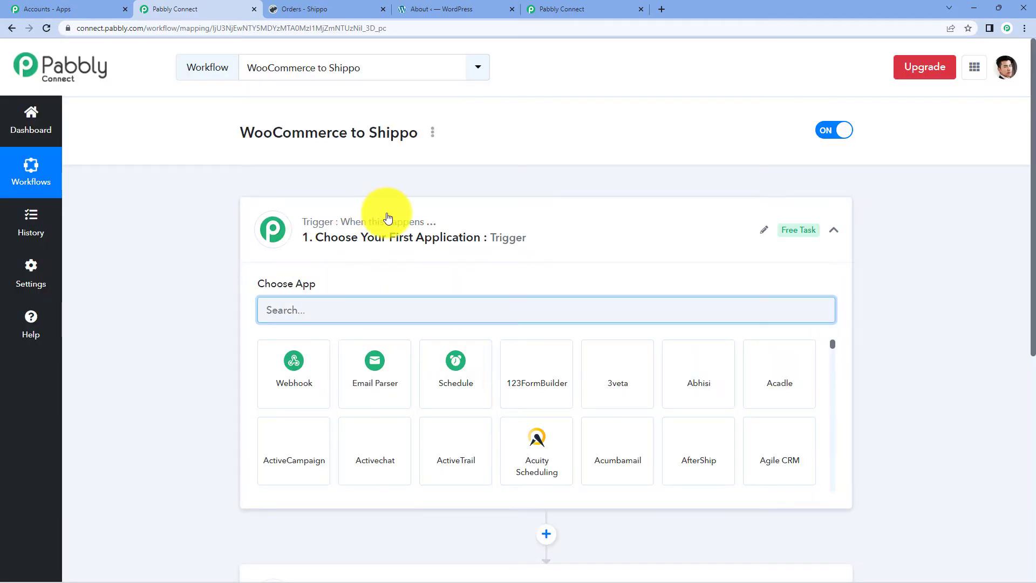
left_click(383, 219)
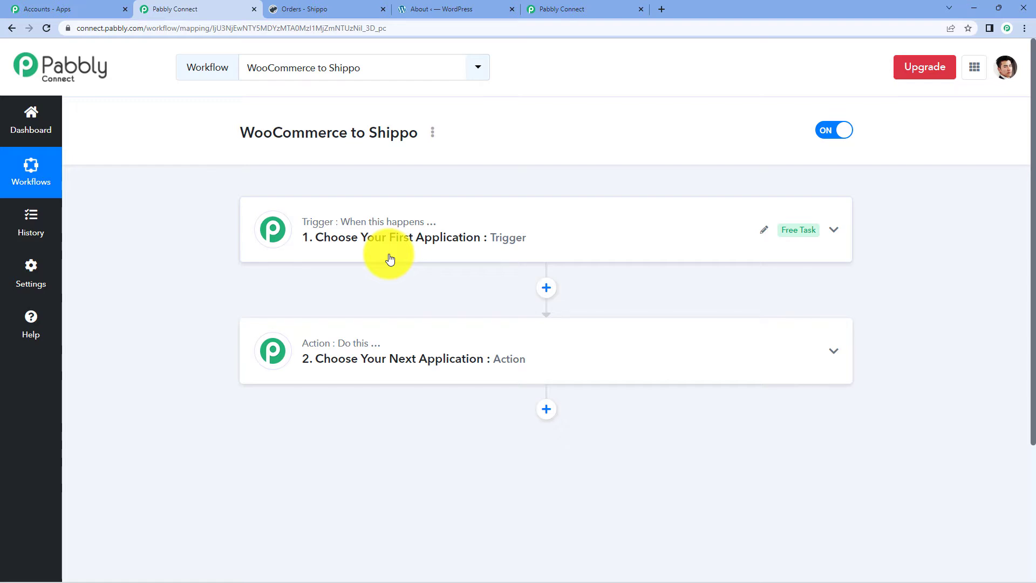
left_click(390, 260)
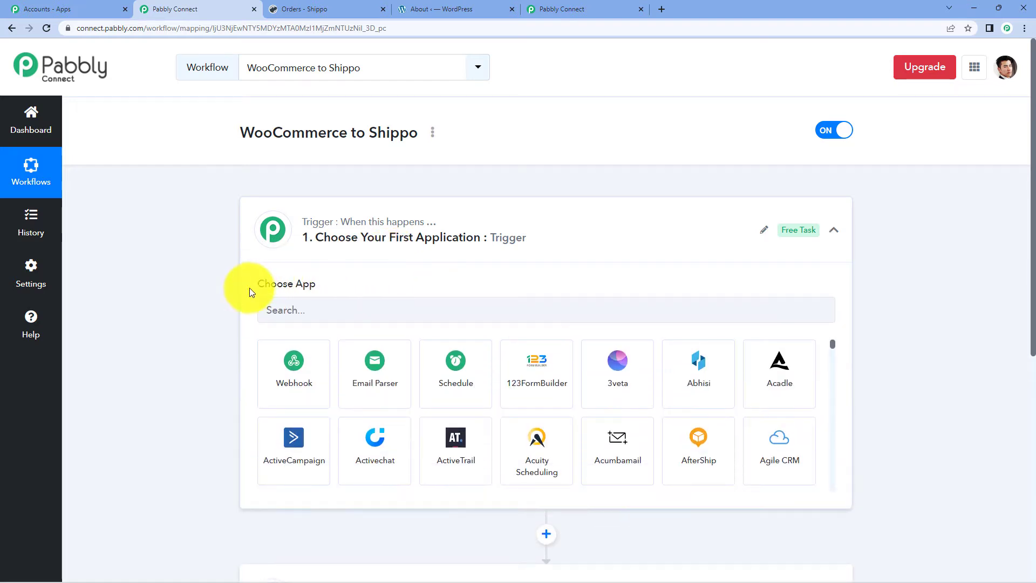
left_click_drag(250, 287, 366, 264)
scroll(365, 268, "down", 5)
left_click(361, 319)
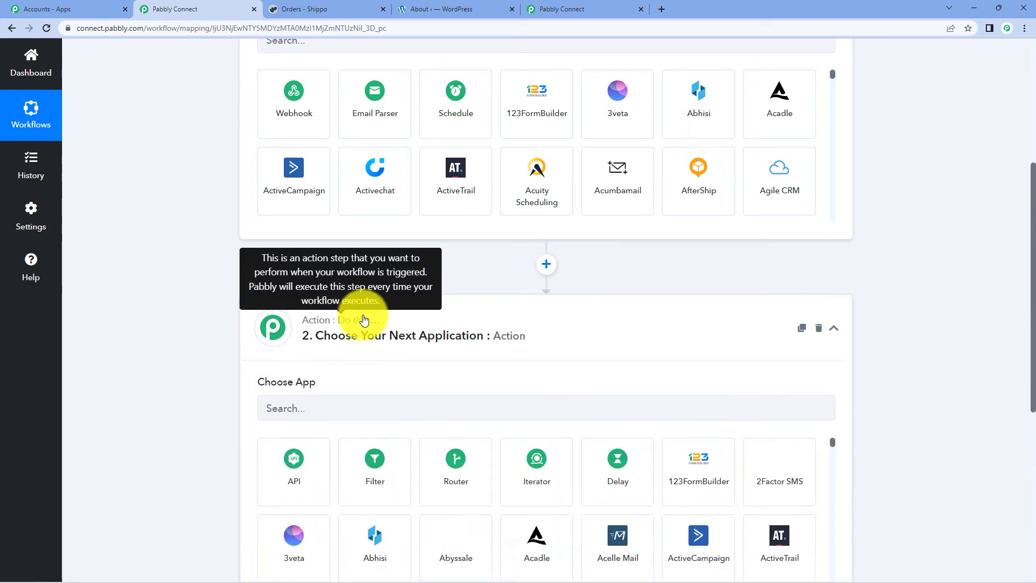
scroll(398, 352, "up", 5)
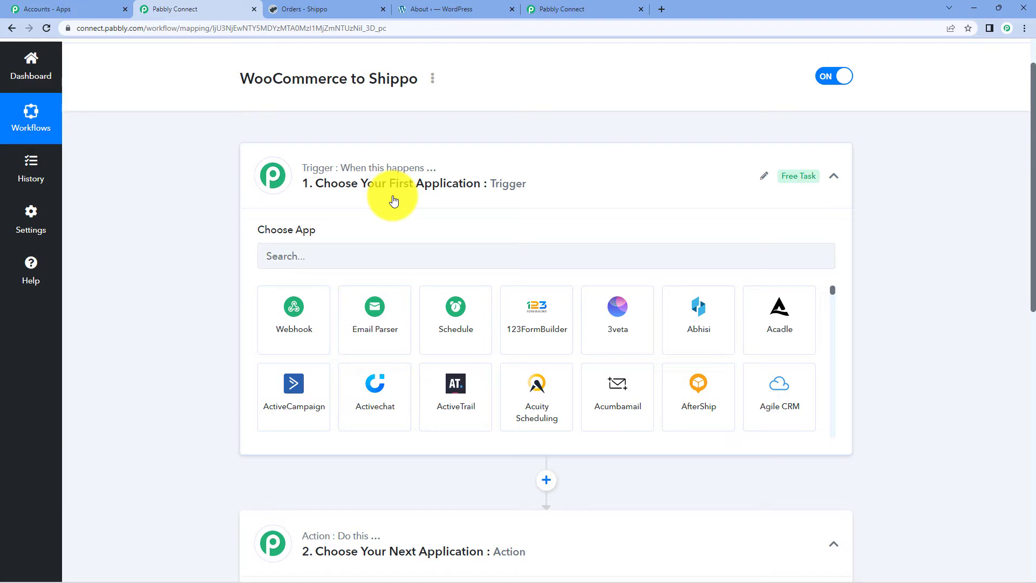
scroll(394, 201, "down", 2)
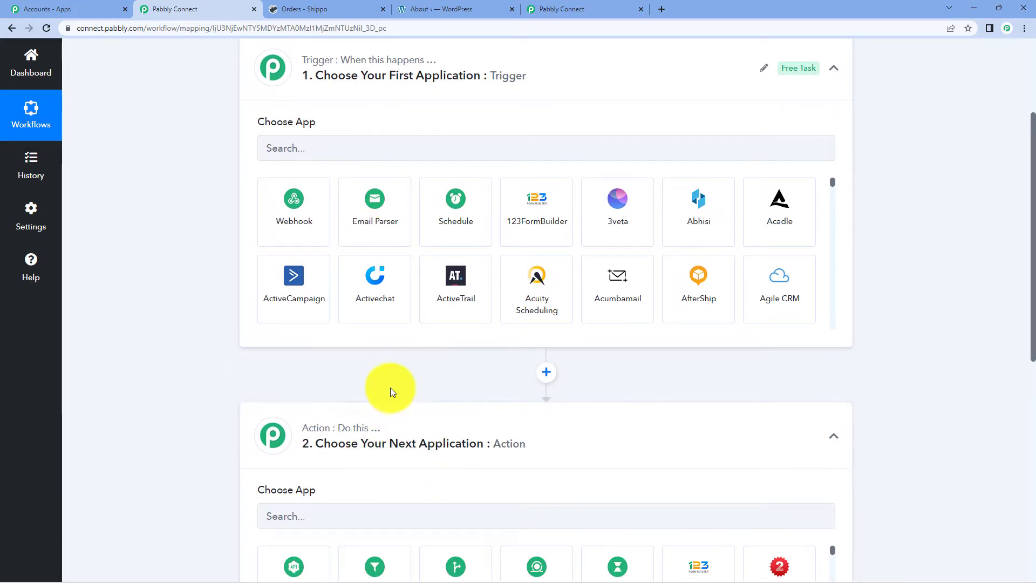
left_click(405, 428)
scroll(405, 428, "up", 3)
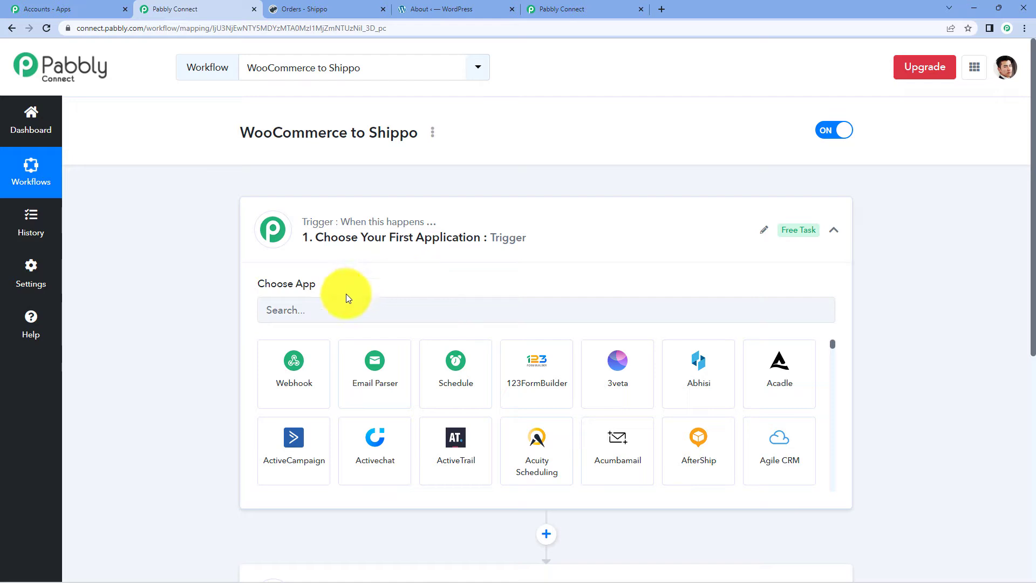
- Set the trigger app to WooCommerce with the New Order Created event
left_click(340, 318)
type("woo")
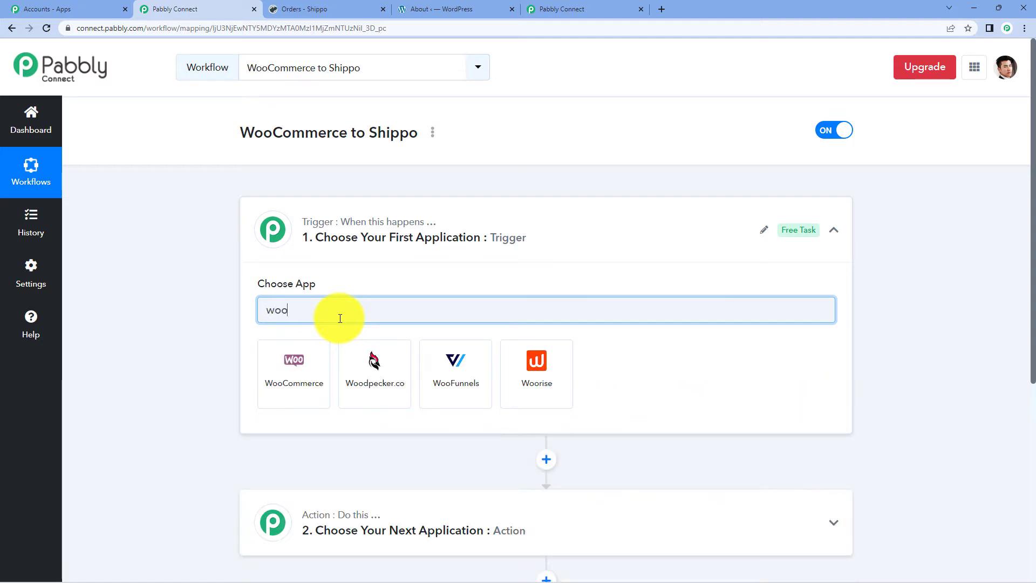
left_click(307, 363)
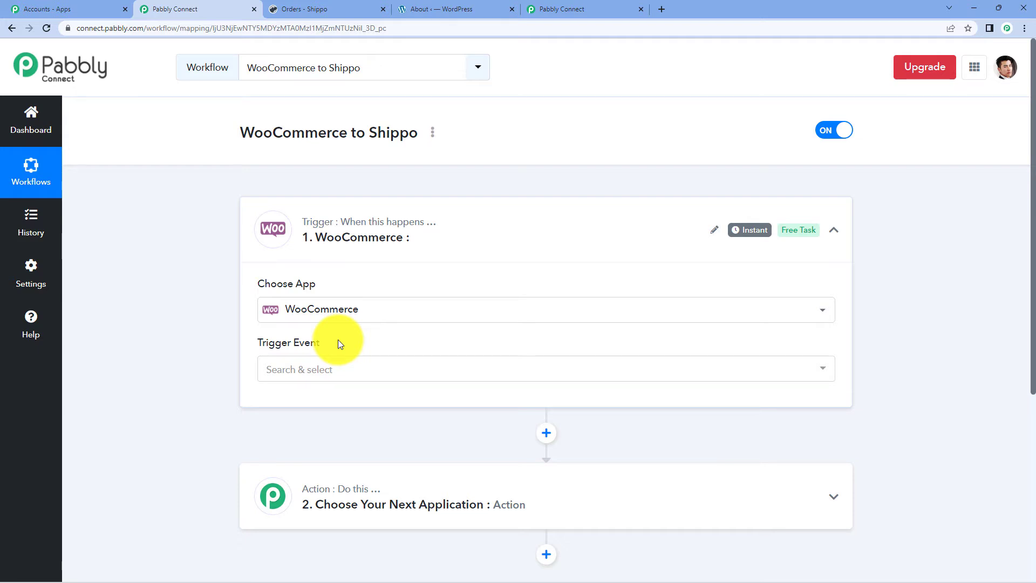
scroll(338, 340, "down", 2)
left_click(321, 264)
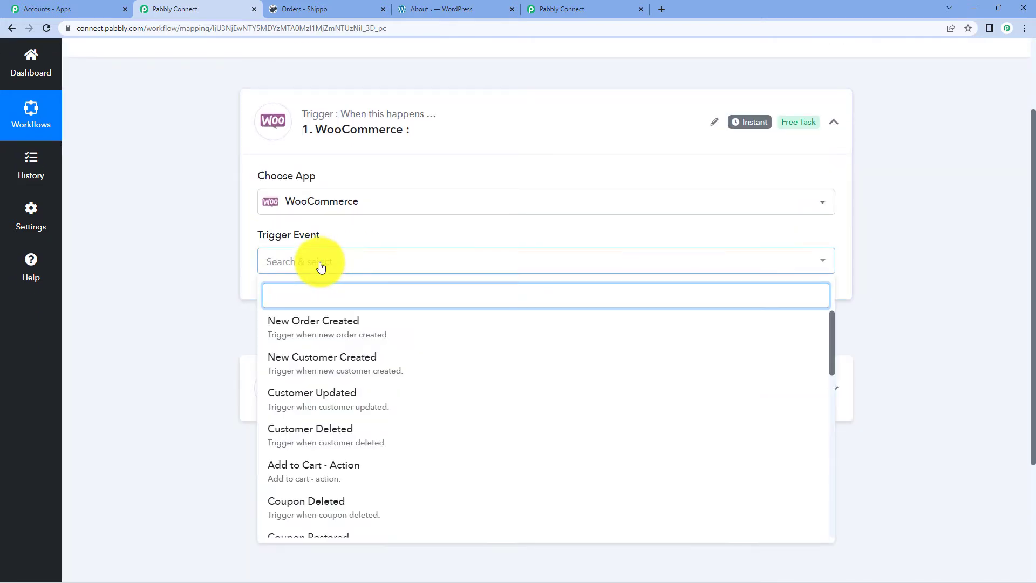
left_click(370, 334)
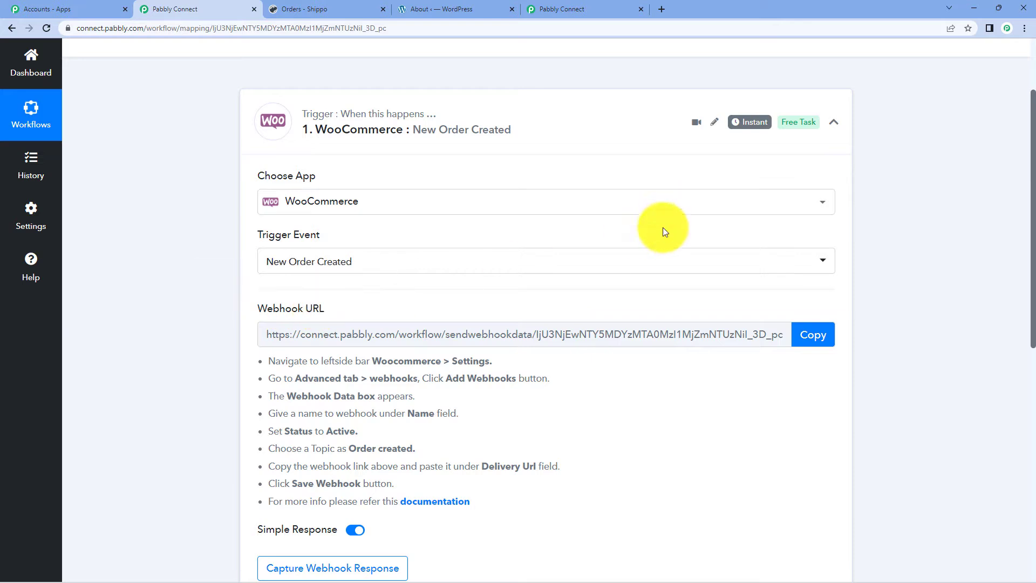
- Copy the trigger's webhook URL and go to the WordPress admin
left_click(827, 341)
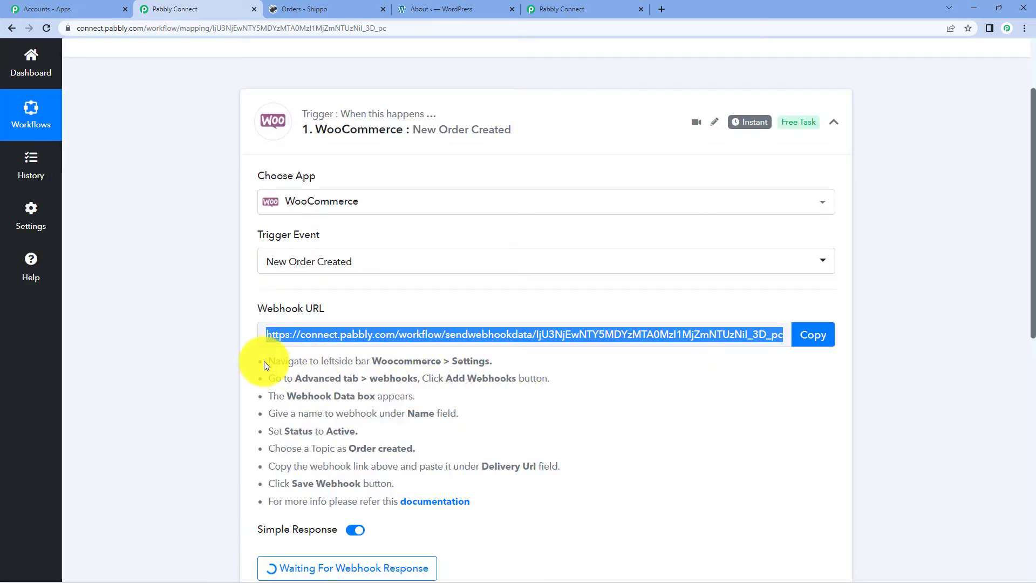
left_click_drag(264, 363, 469, 511)
left_click(527, 502)
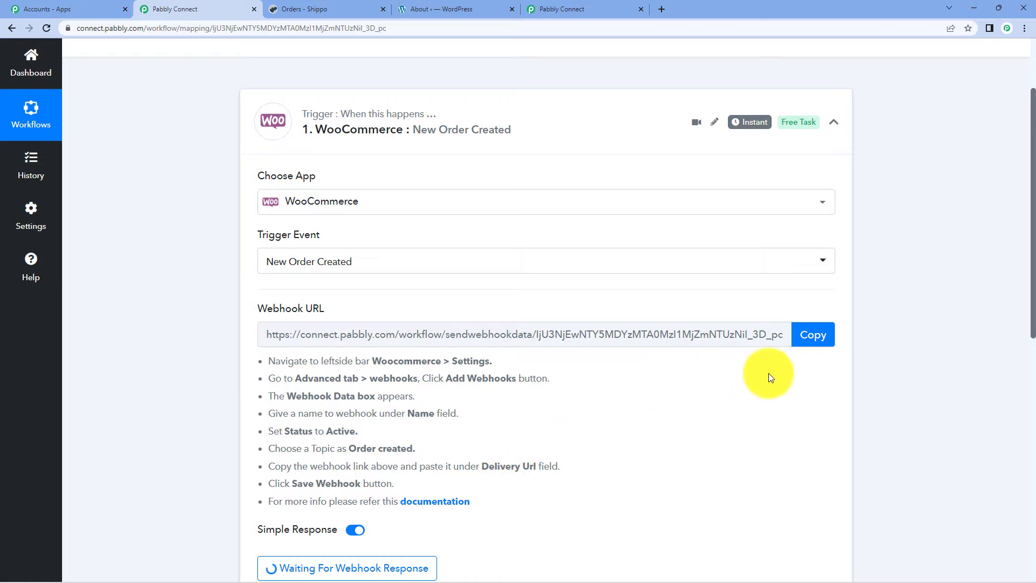
left_click(424, 7)
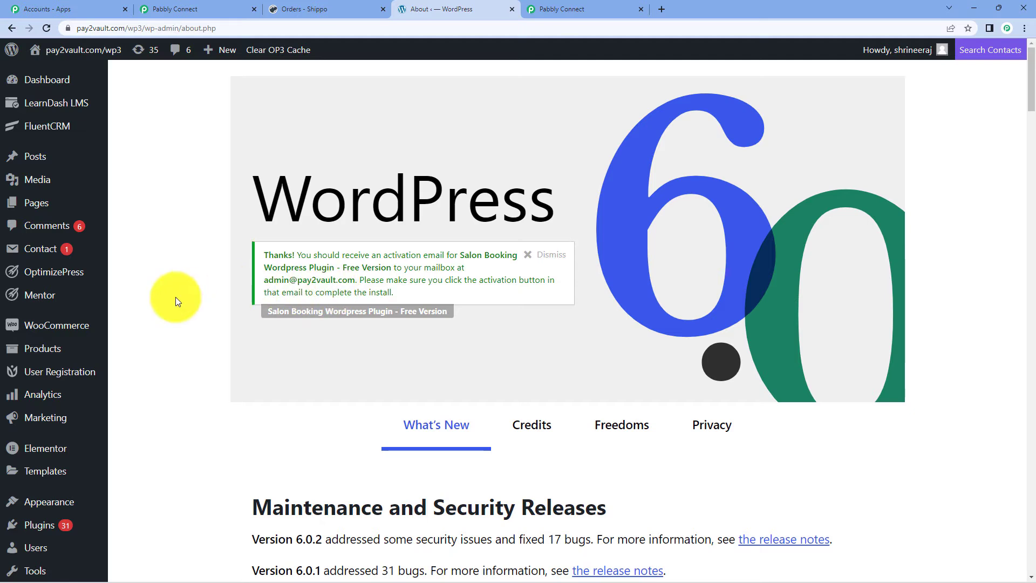
- Open a blank Add webhook form under WooCommerce Settings > Advanced > Webhooks
mouse_move(76, 324)
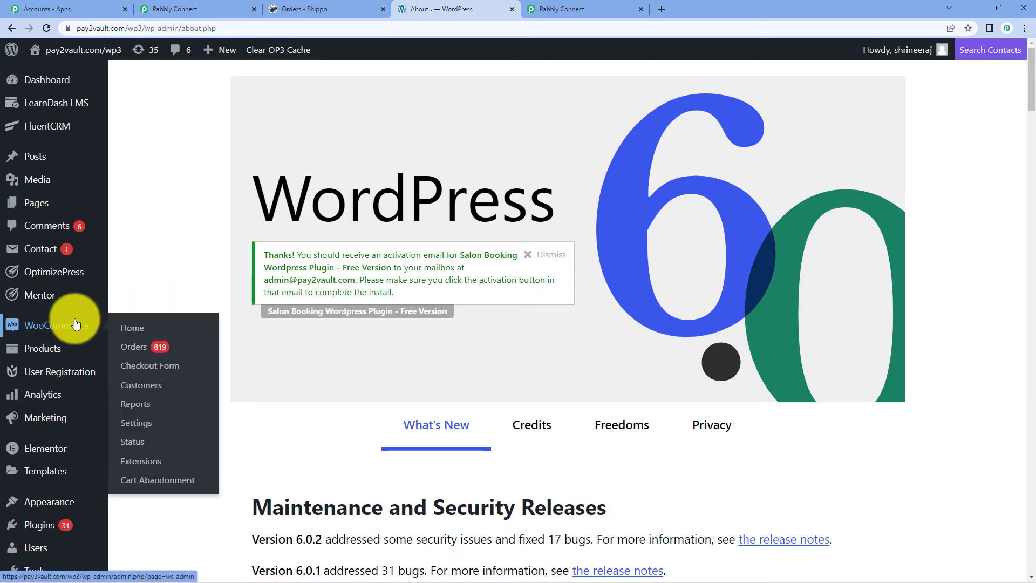
left_click(136, 423)
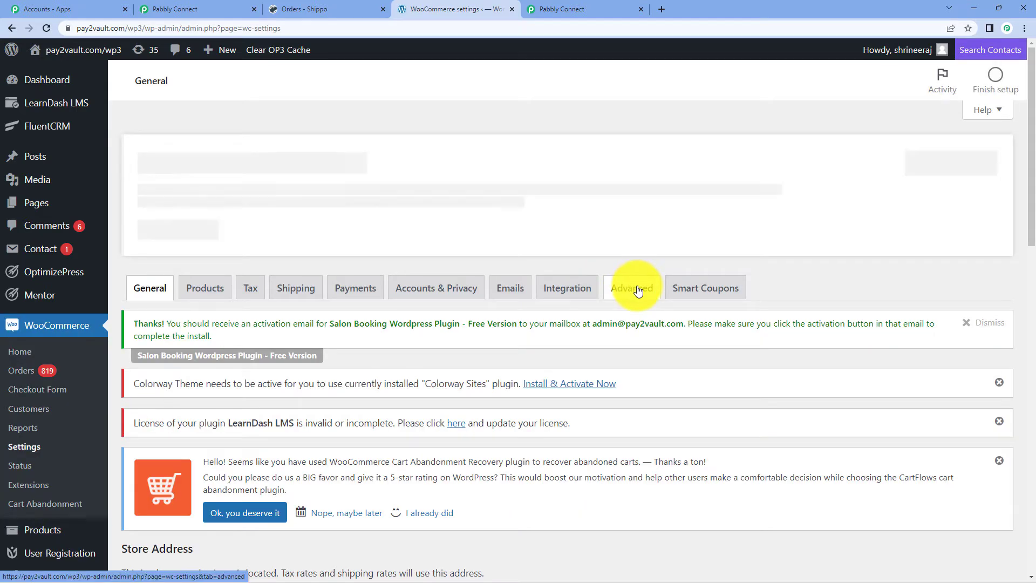
left_click(638, 290)
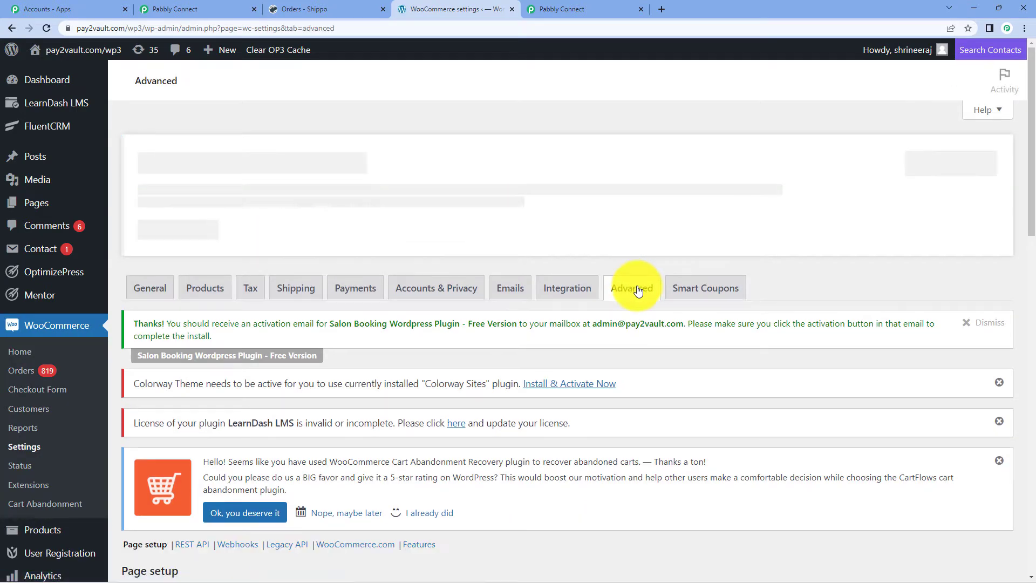
scroll(630, 285, "down", 3)
scroll(607, 229, "down", 3)
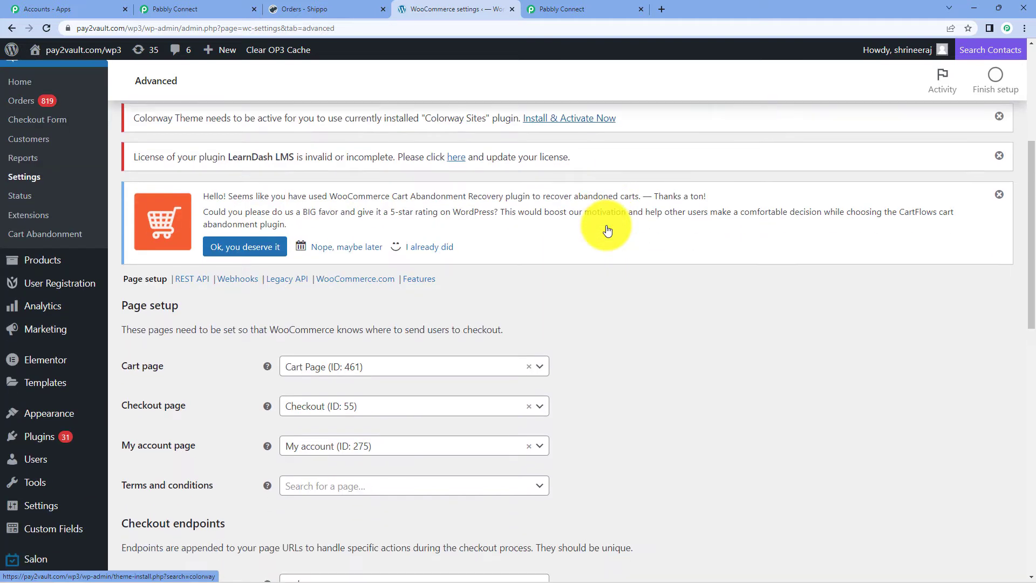
left_click(243, 229)
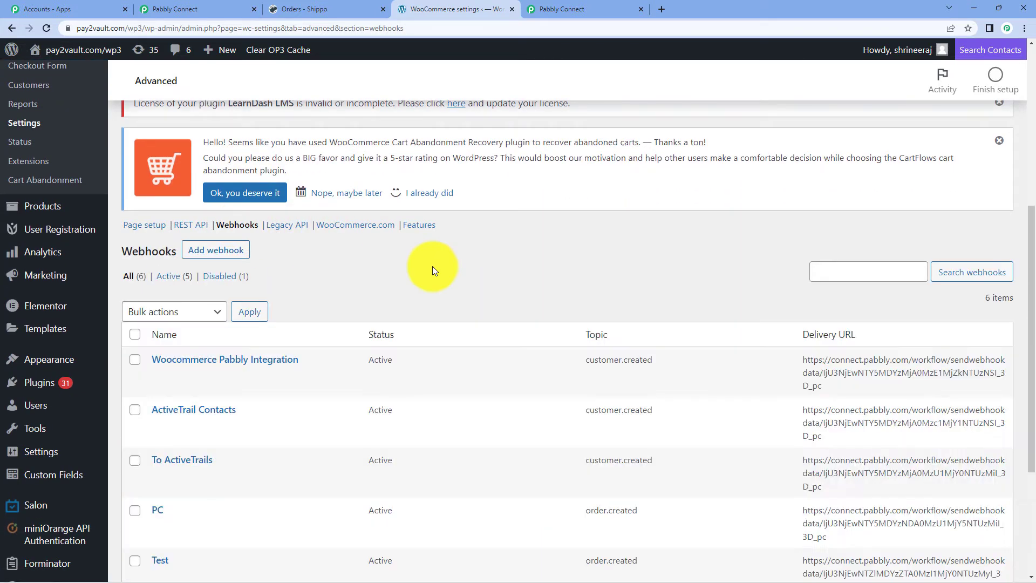
left_click(232, 256)
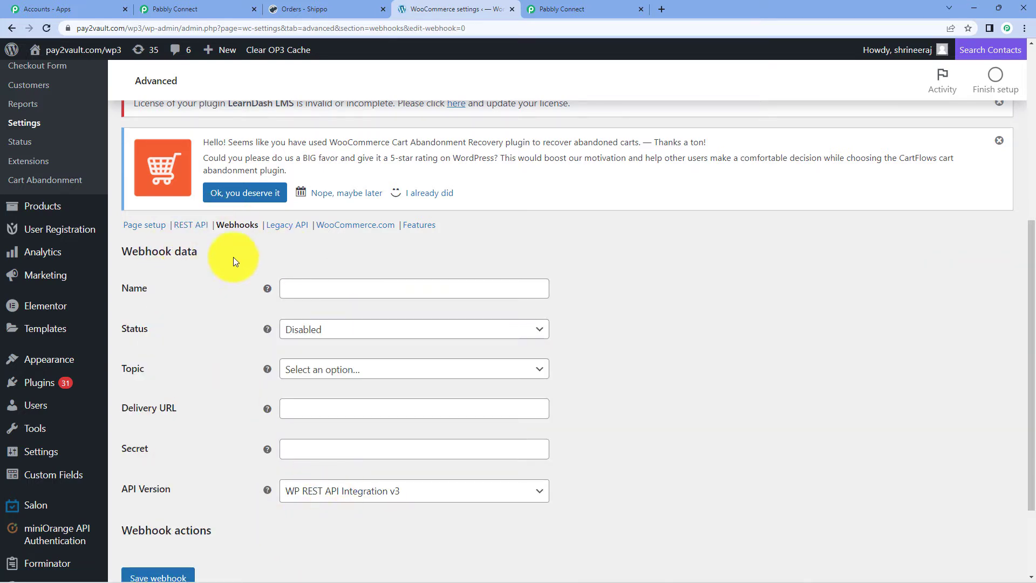
- Name the webhook 'WooCommerce Shippo Integration' and set its status to Active
left_click(330, 291)
type("woo")
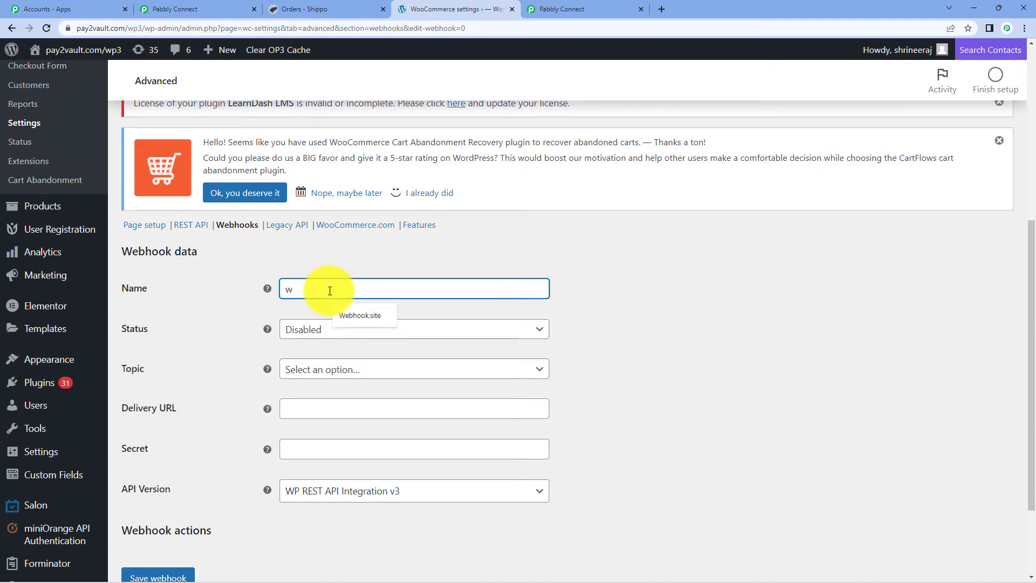
key("BackSpace")
key("BackSpace")
key("BackSpace")
type("WooCommerce S")
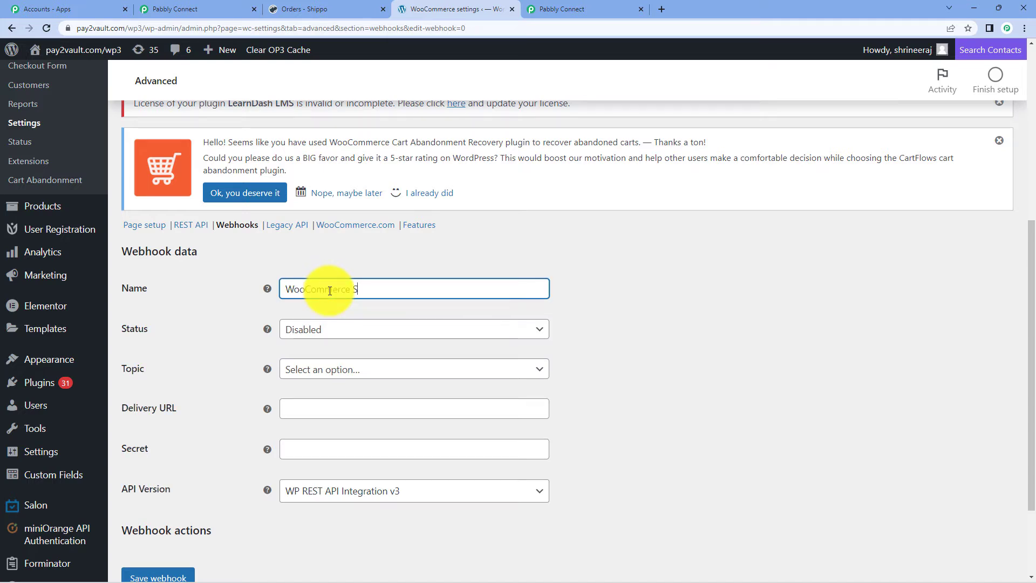
type("hippo Integration")
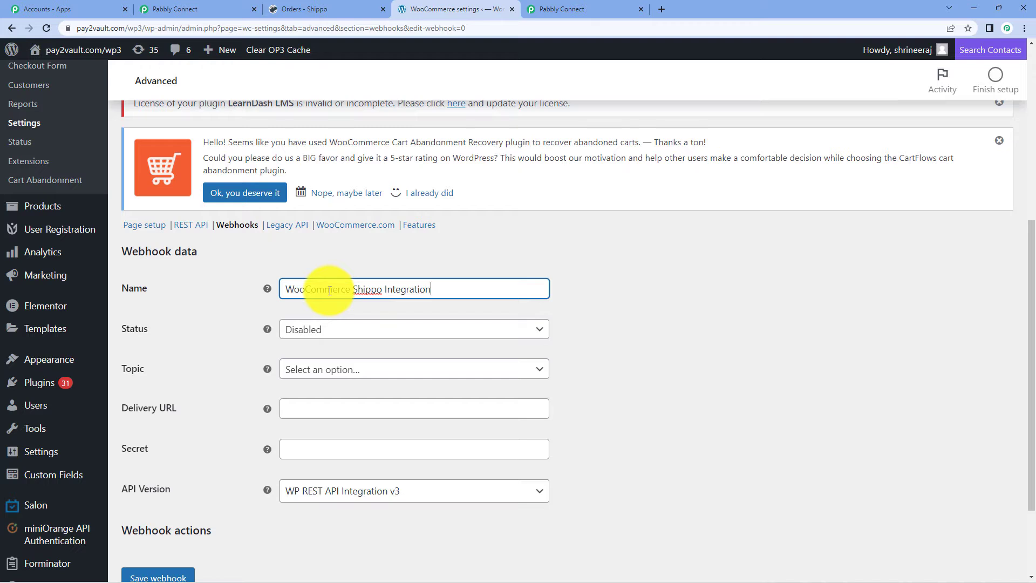
left_click(386, 334)
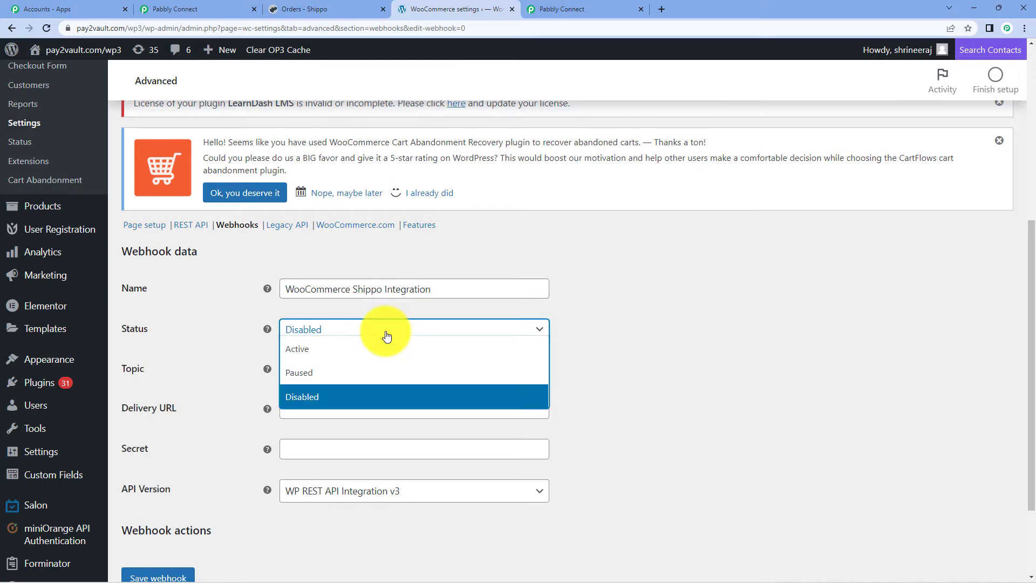
left_click(370, 350)
- Paste the Pabbly webhook URL as Delivery URL and set the topic to Order created
scroll(672, 332, "down", 1)
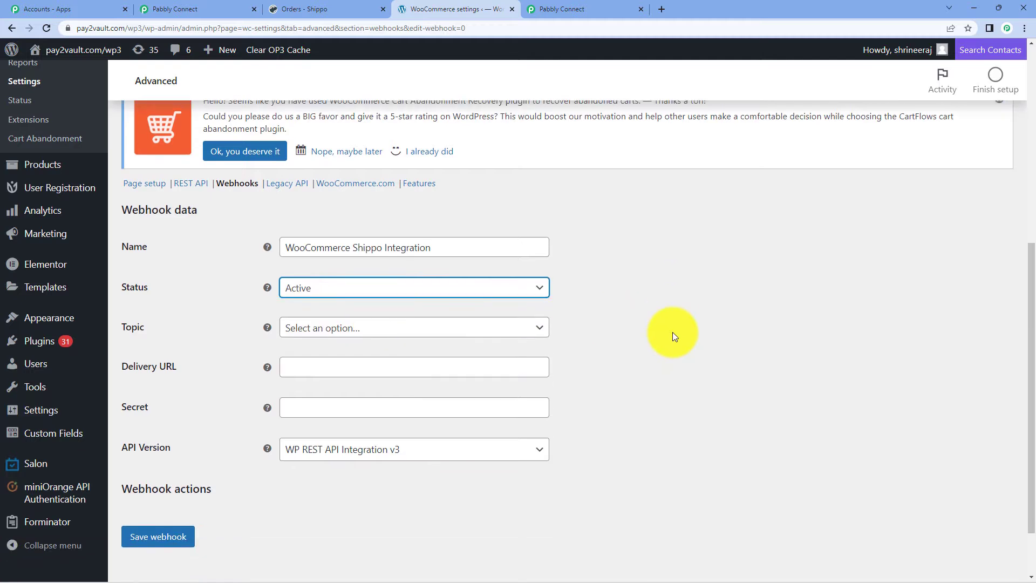
right_click(338, 357)
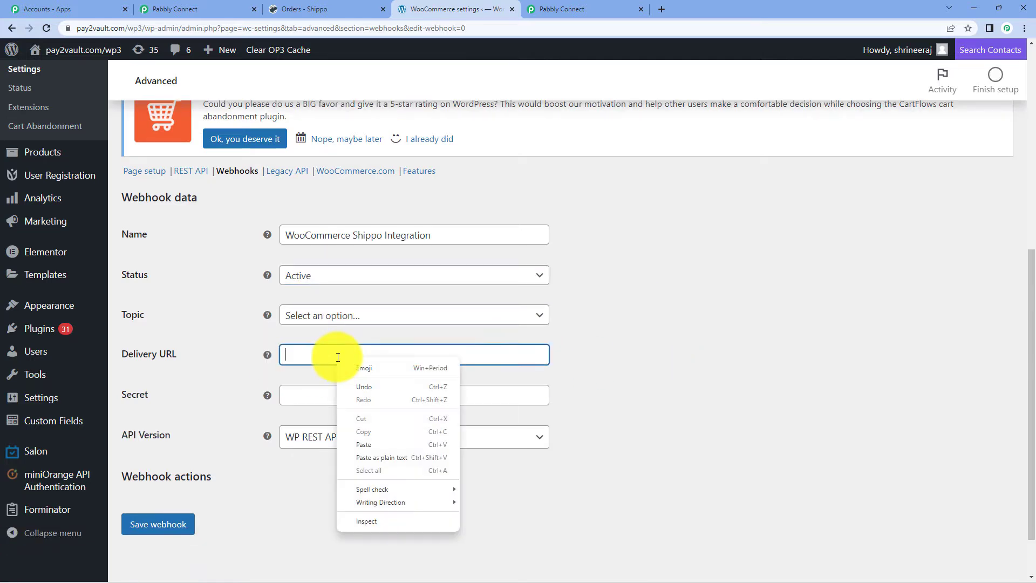
left_click(381, 446)
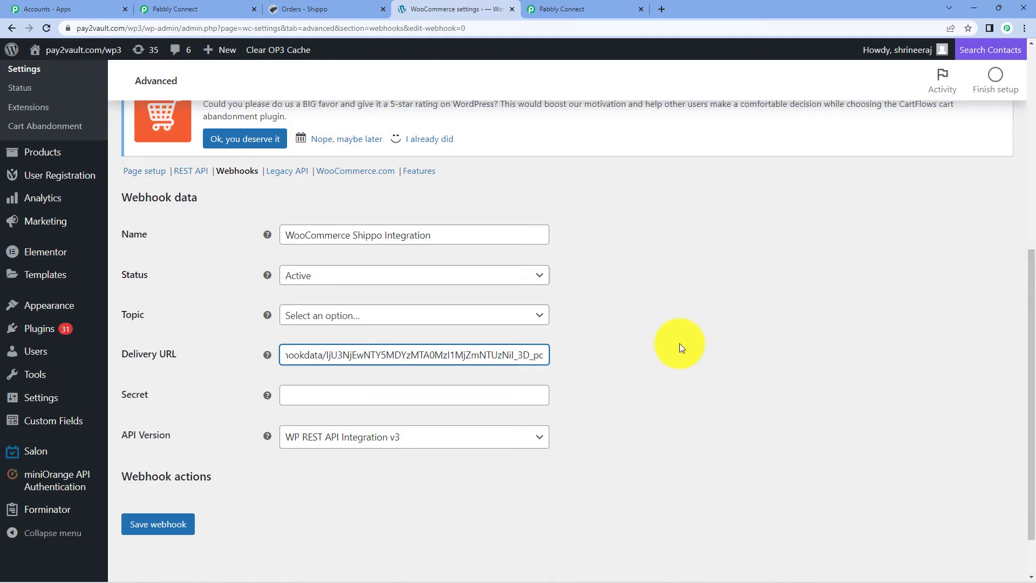
left_click(138, 322)
left_click(512, 322)
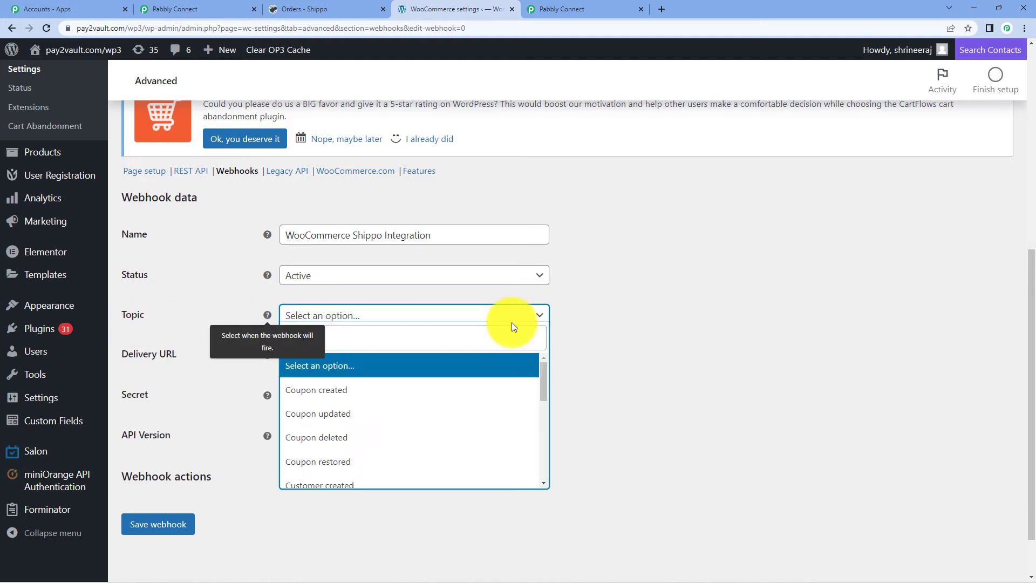
scroll(435, 410, "down", 3)
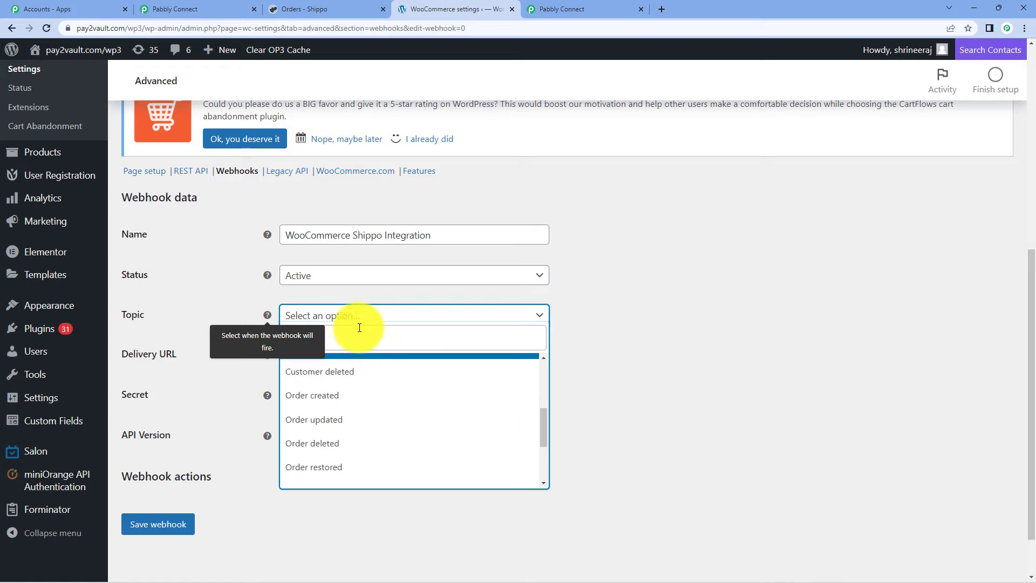
left_click(356, 346)
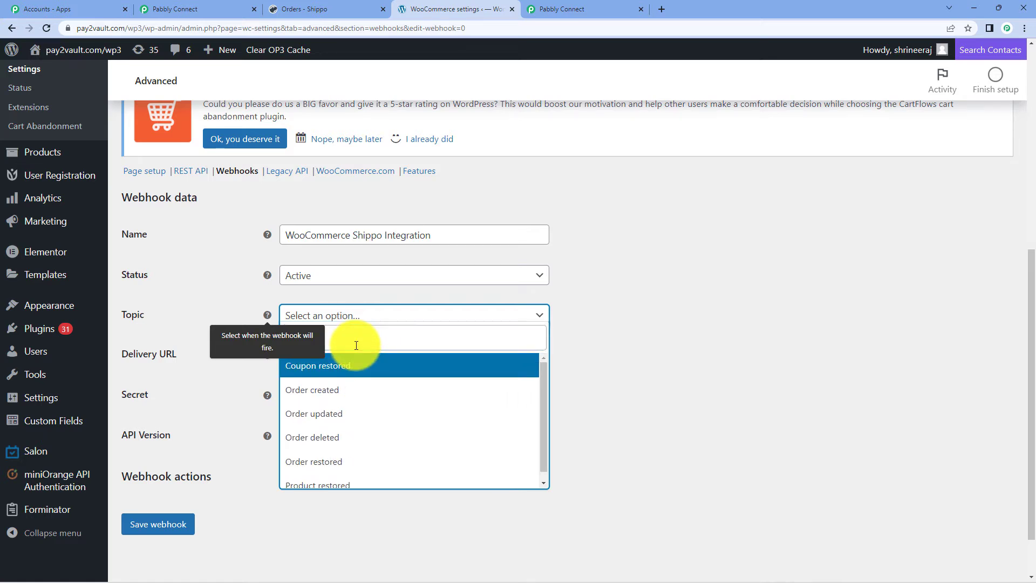
left_click(342, 391)
- Save the webhook and check it in the webhooks list
scroll(229, 500, "down", 1)
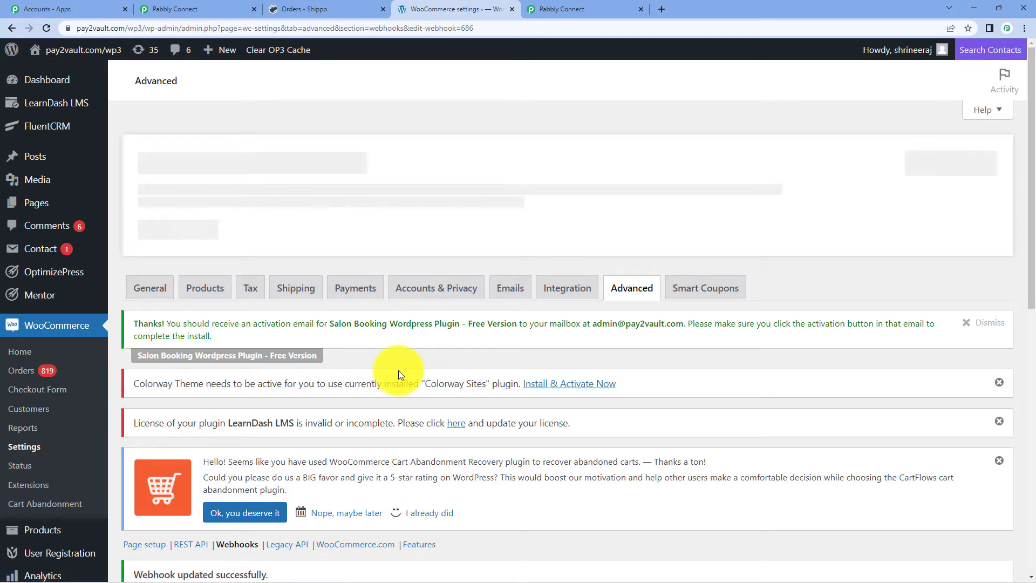
scroll(398, 370, "down", 3)
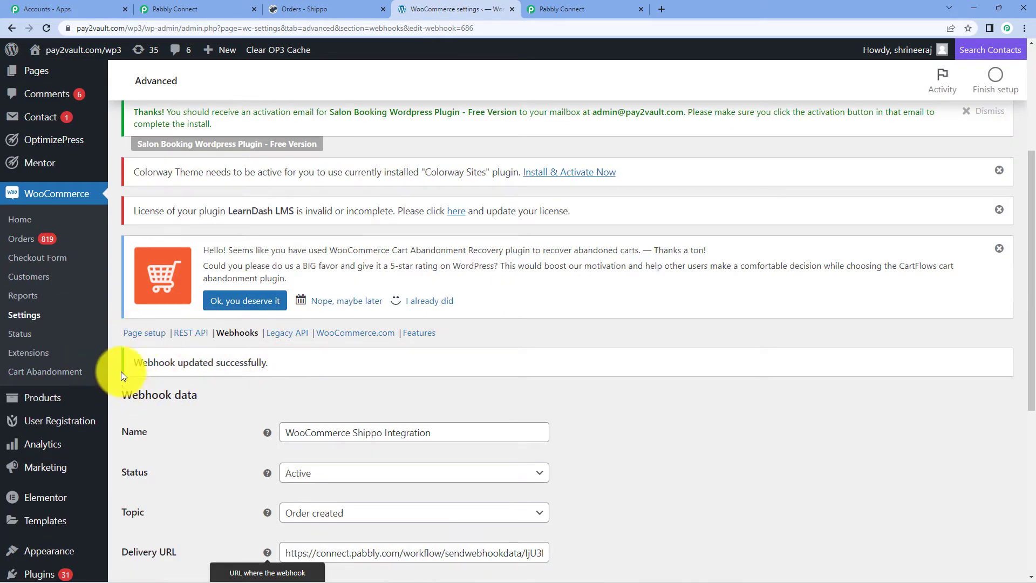
left_click(243, 334)
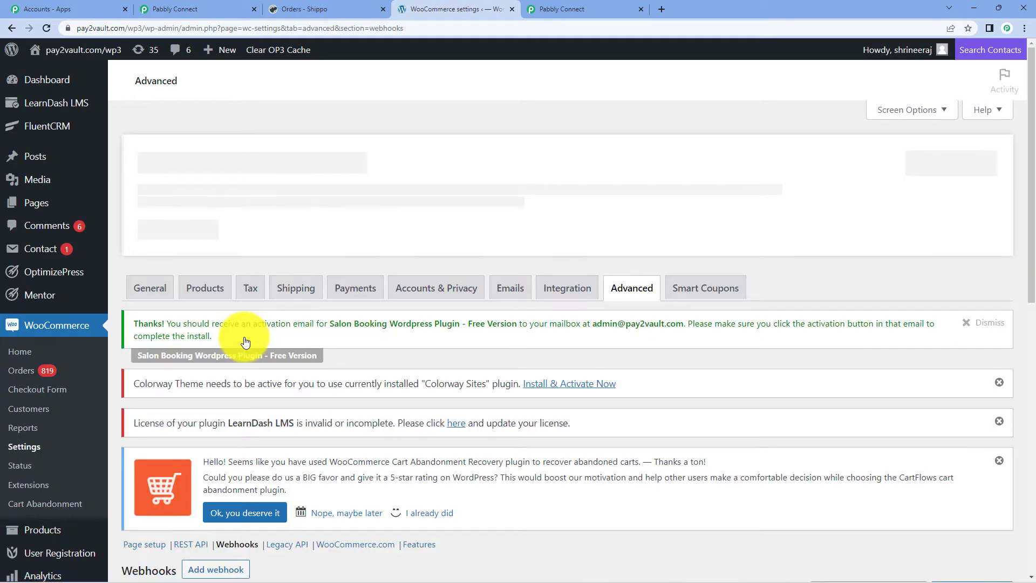
scroll(291, 352, "down", 5)
scroll(290, 352, "down", 3)
mouse_move(162, 254)
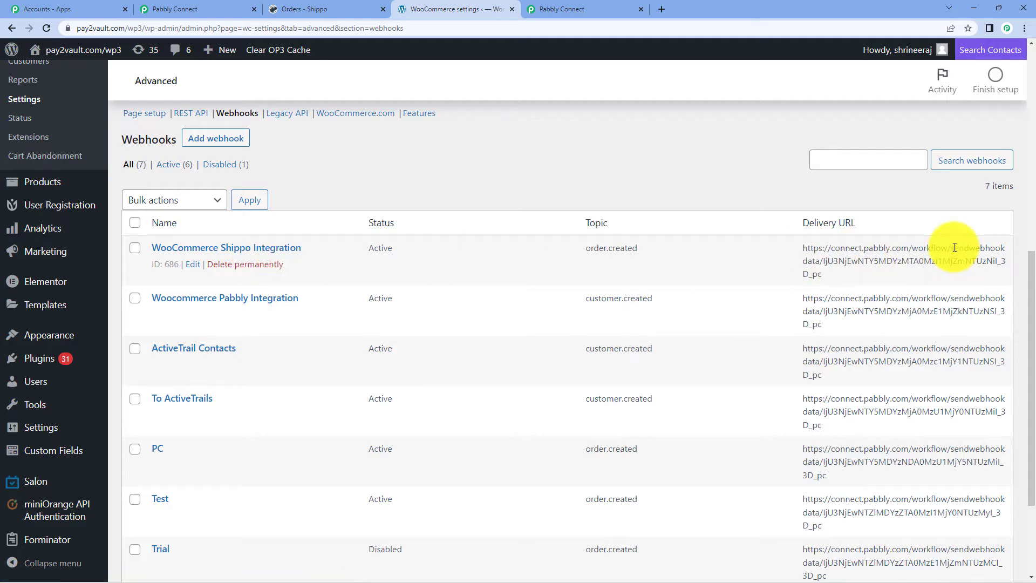
scroll(387, 301, "up", 6)
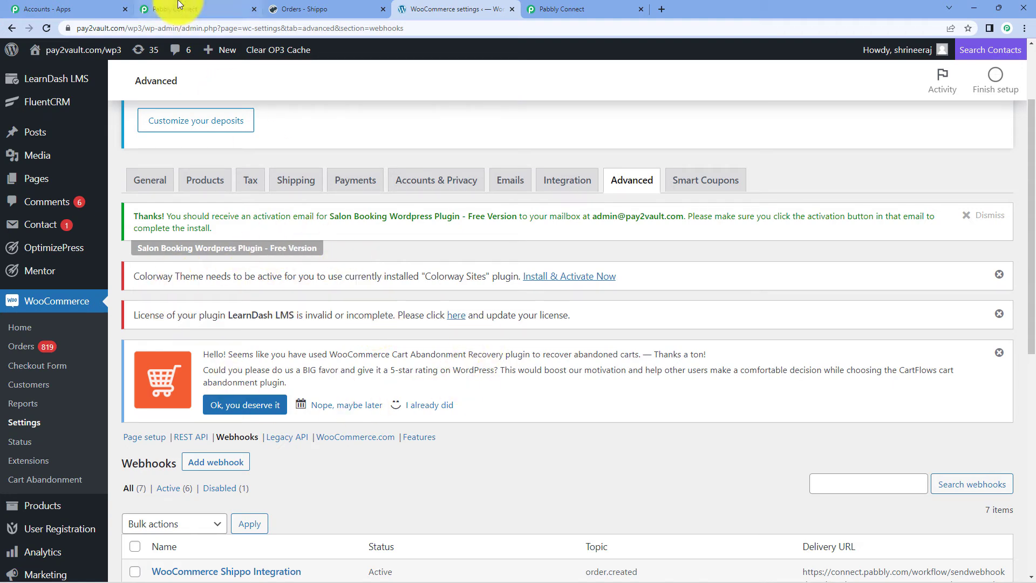
- Back in Pabbly Connect, choose to re-capture the trigger's webhook response
left_click(187, 8)
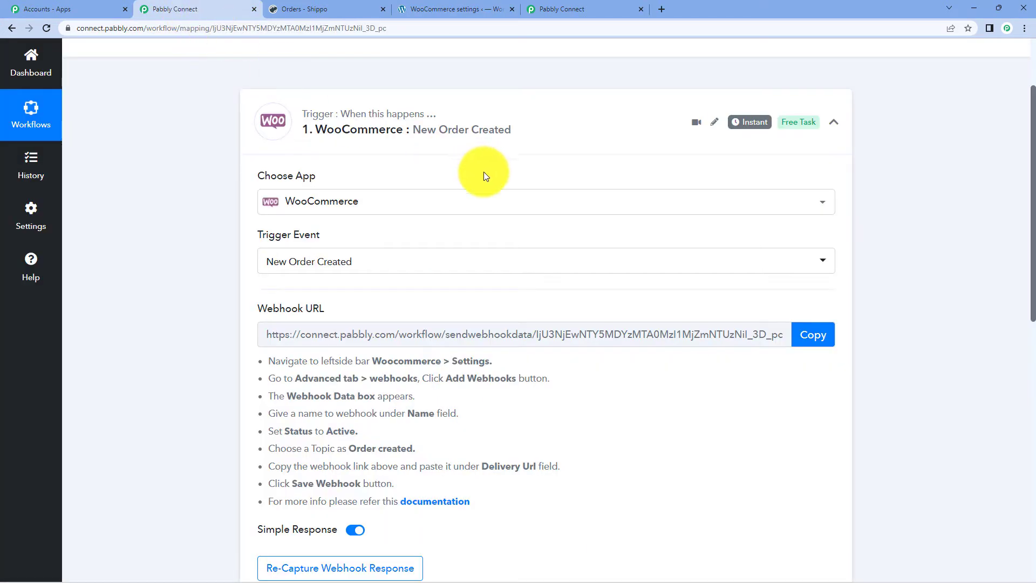
scroll(475, 194, "down", 3)
scroll(388, 345, "up", 6)
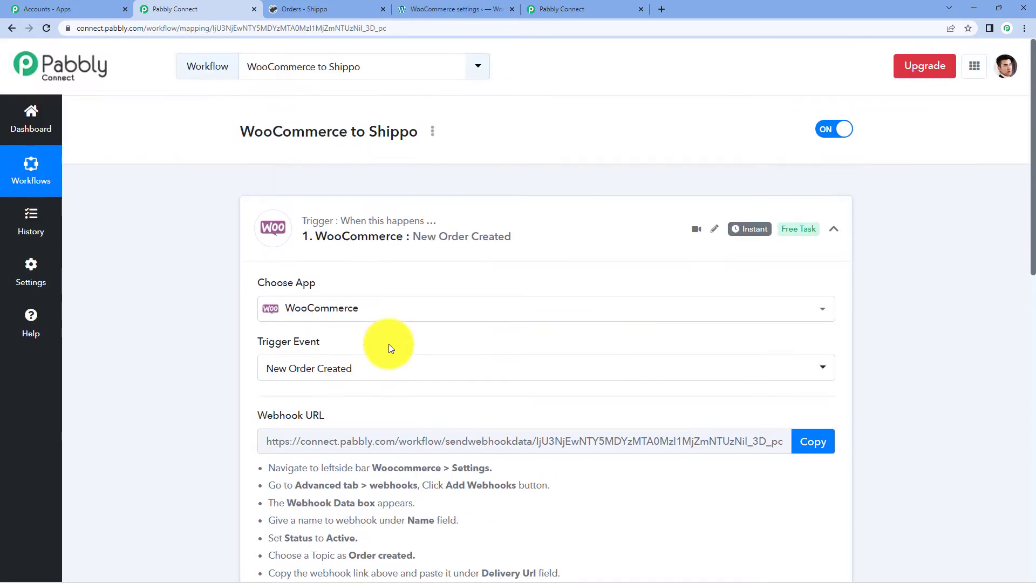
scroll(389, 346, "down", 5)
left_click(374, 409)
- Confirm the re-capture so the trigger awaits a test order from WooCommerce
left_click(508, 391)
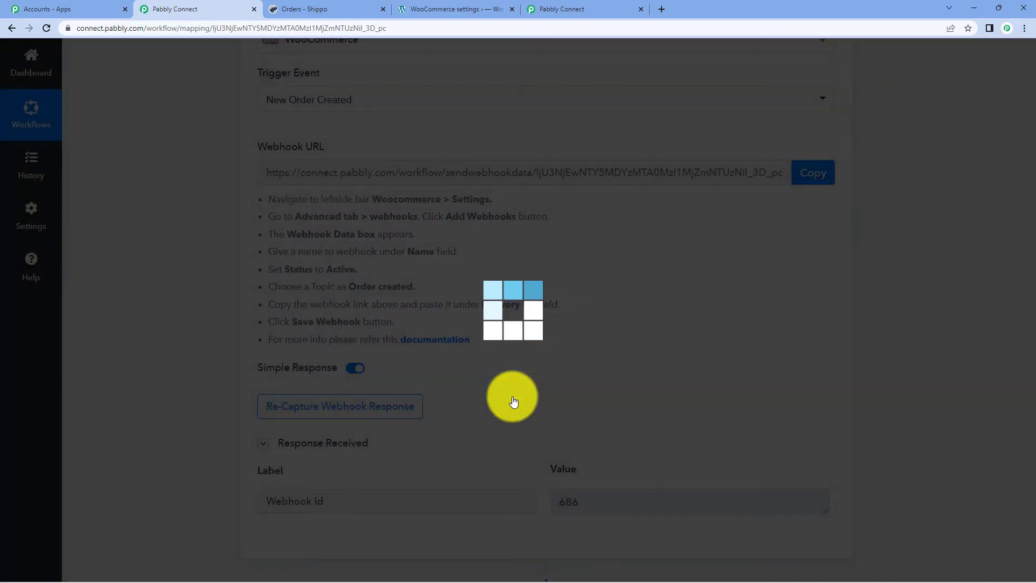
scroll(521, 308, "down", 2)
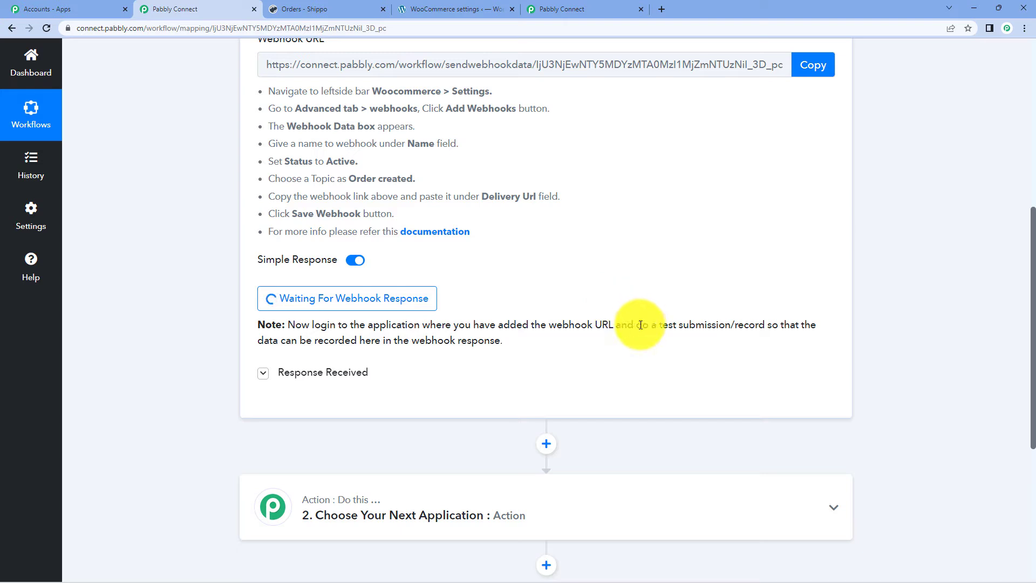
left_click_drag(641, 325, 715, 338)
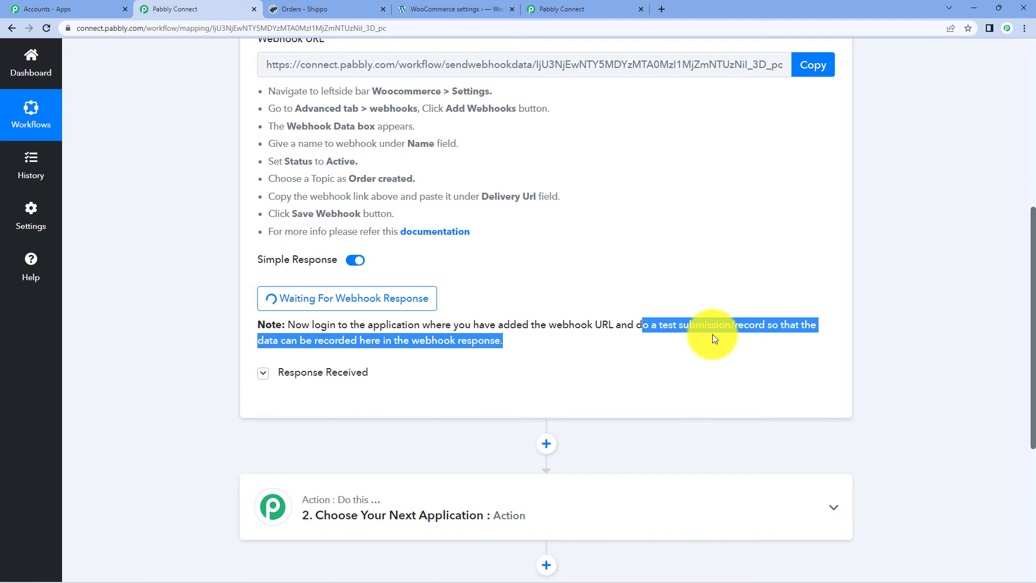
left_click(460, 8)
- Open the Realme 11 storefront page from the WordPress Products list
left_click(16, 57)
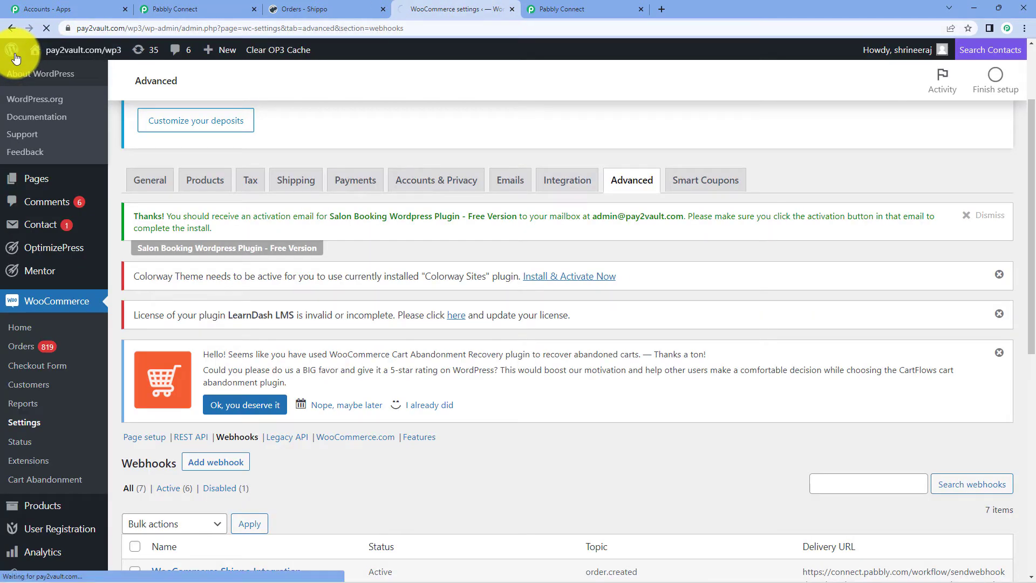
scroll(73, 269, "down", 1)
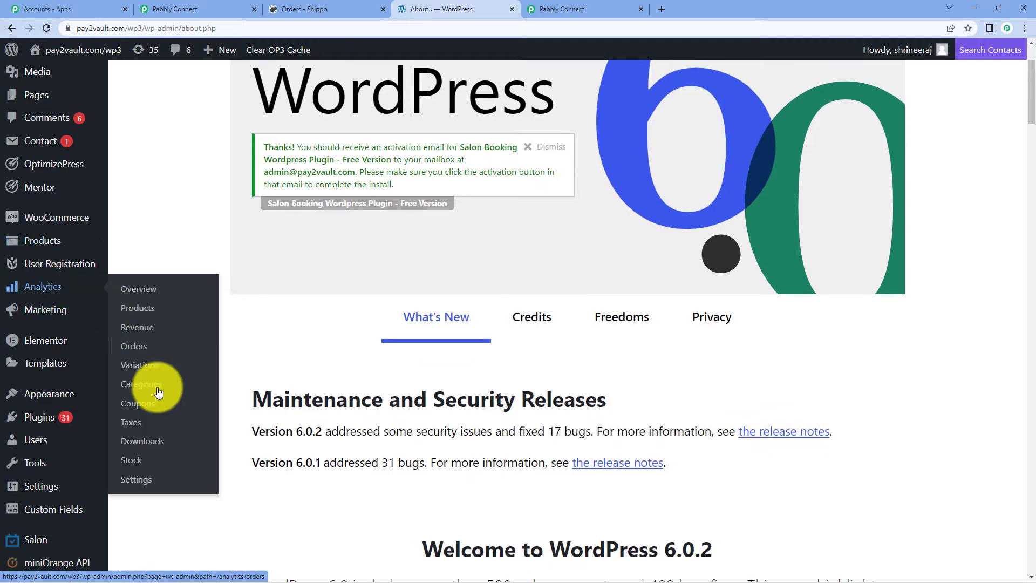
left_click(38, 240)
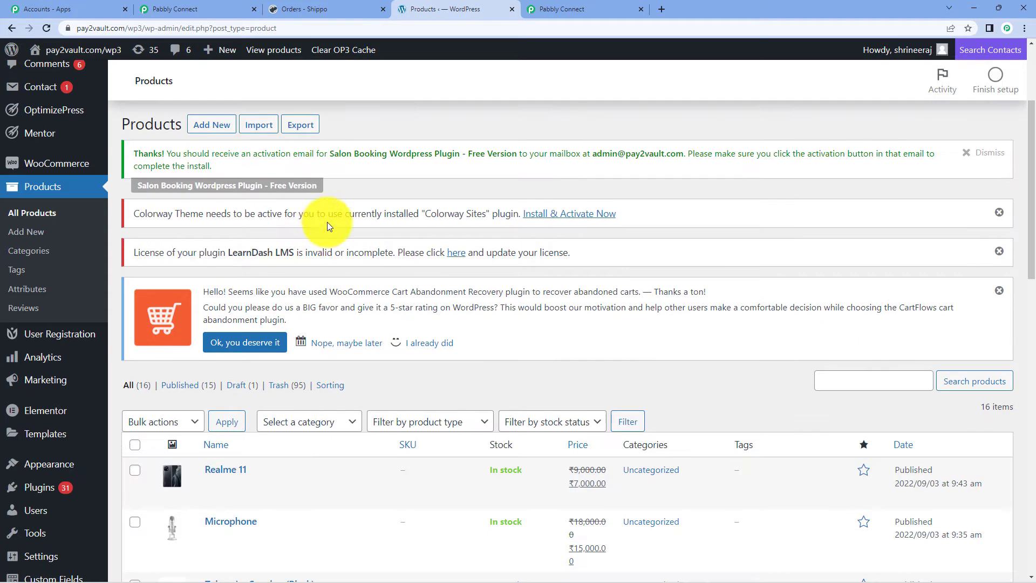
scroll(324, 224, "down", 5)
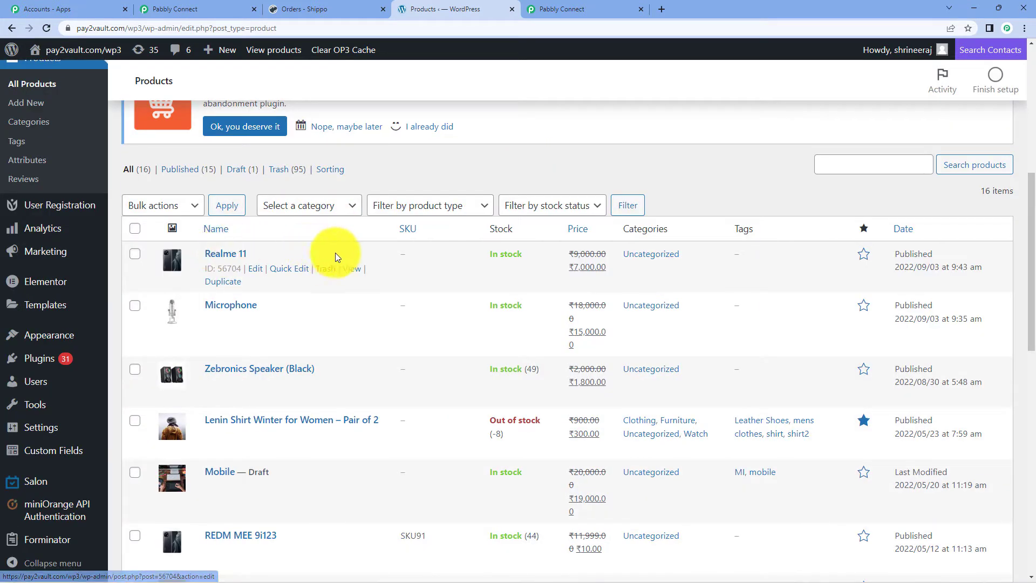
left_click(355, 271)
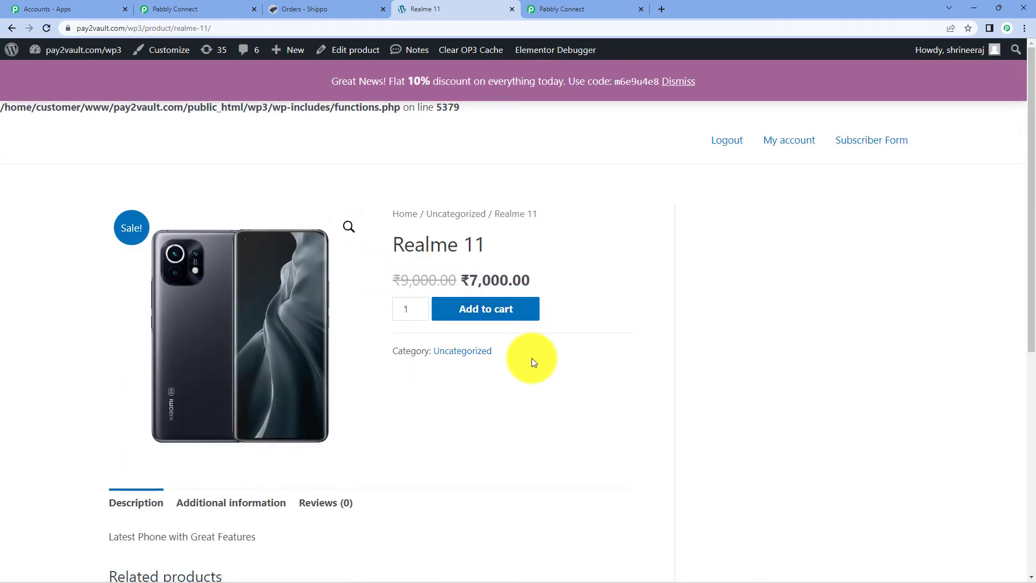
- Add Realme 11 to the cart and go to the ₹7,000.00 checkout
scroll(532, 358, "down", 1)
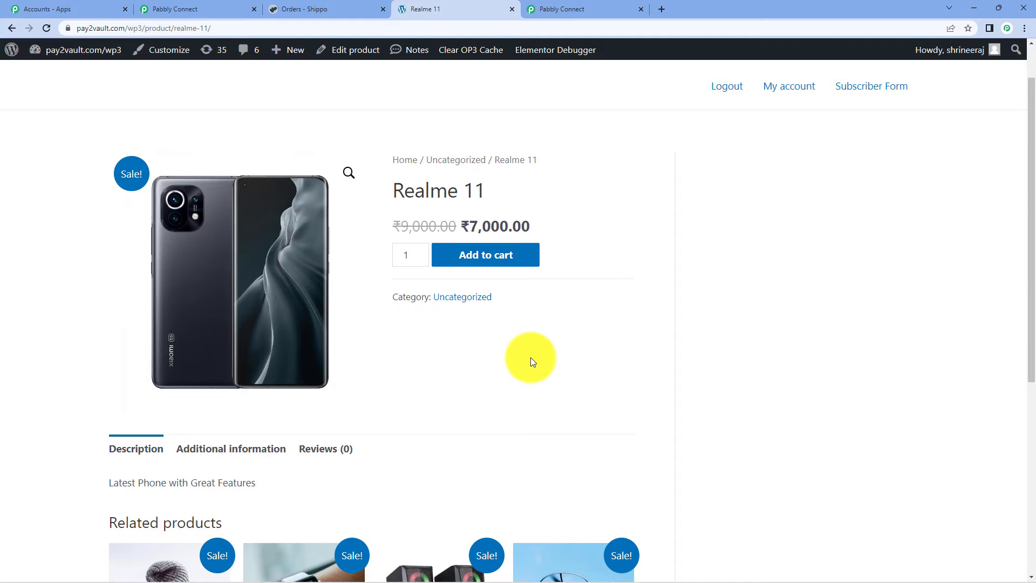
left_click(482, 268)
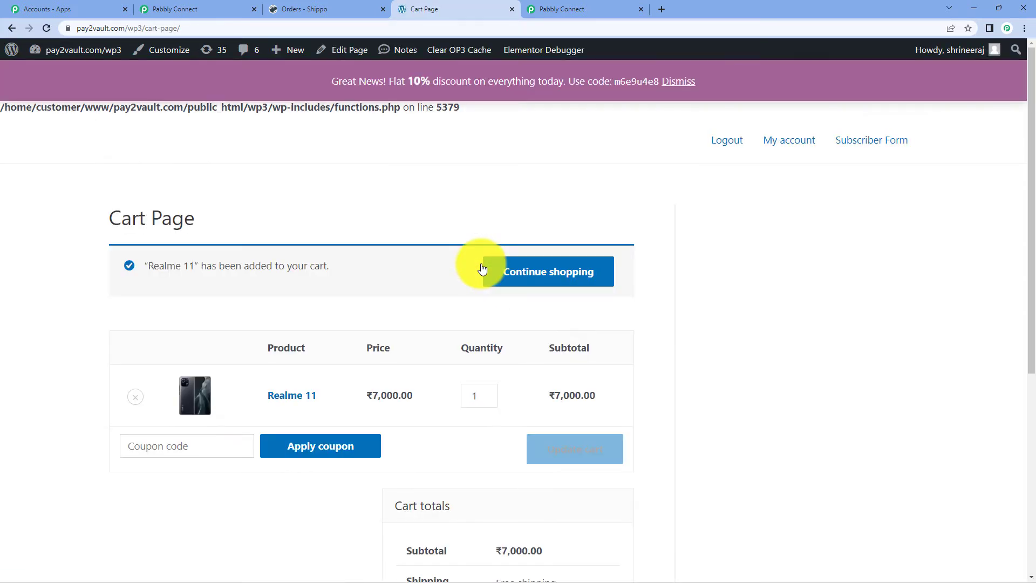
scroll(482, 269, "down", 2)
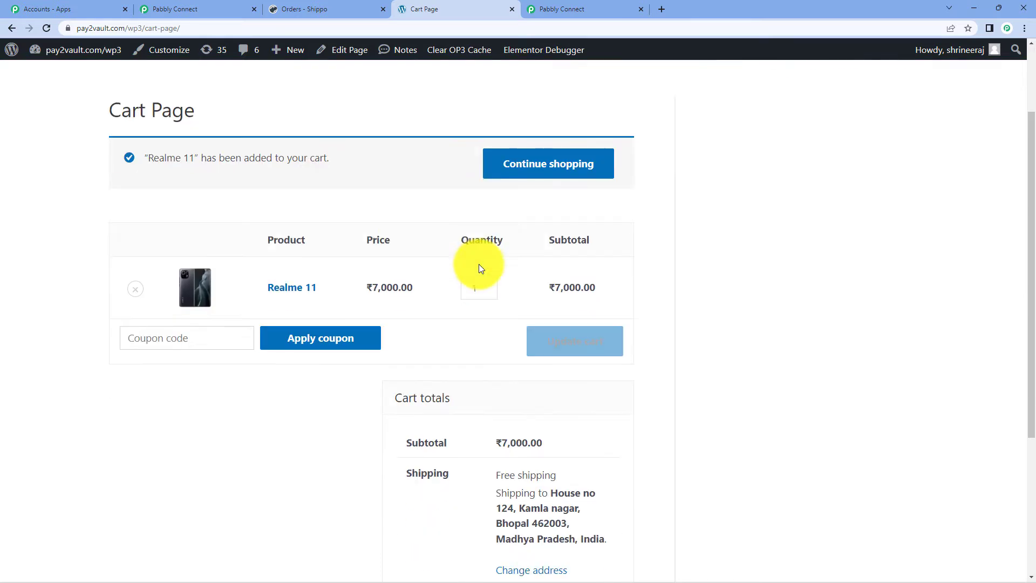
scroll(642, 312, "down", 4)
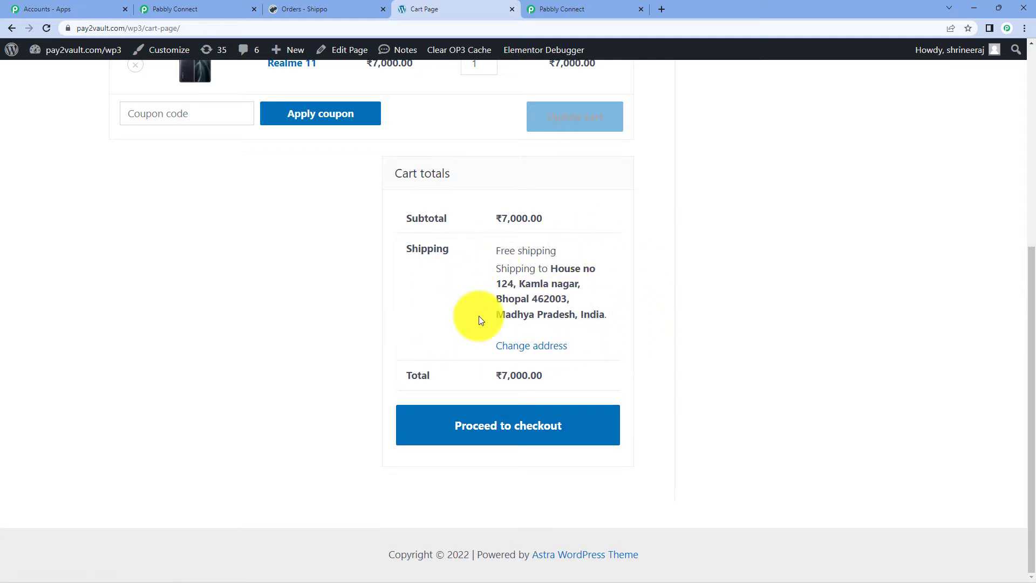
left_click(573, 423)
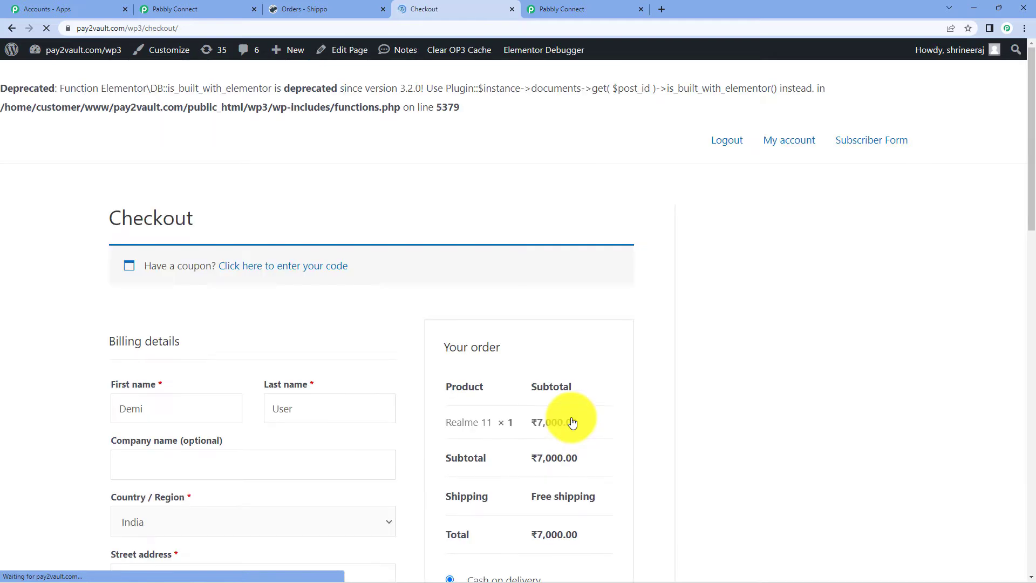
- Correct the last letter of the billing first name and place the cash-on-delivery order
scroll(286, 229, "down", 4)
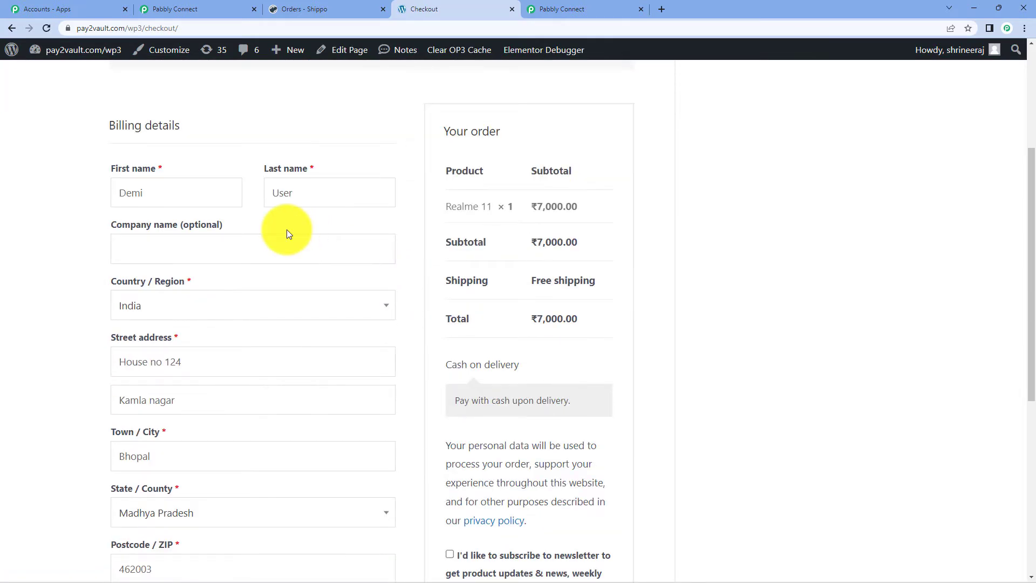
left_click(168, 195)
key("BackSpace")
type("o")
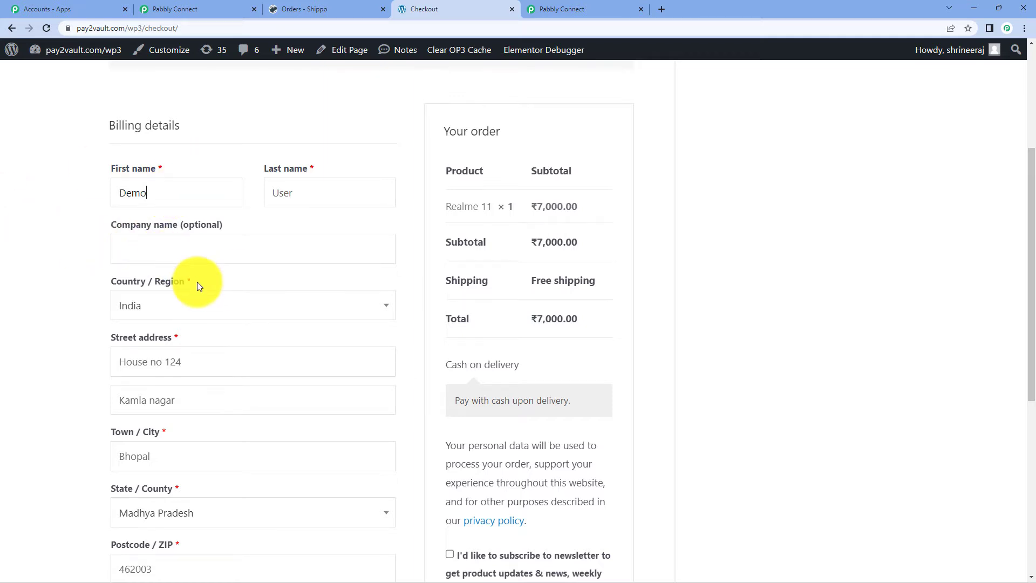
scroll(197, 282, "down", 2)
scroll(188, 251, "down", 3)
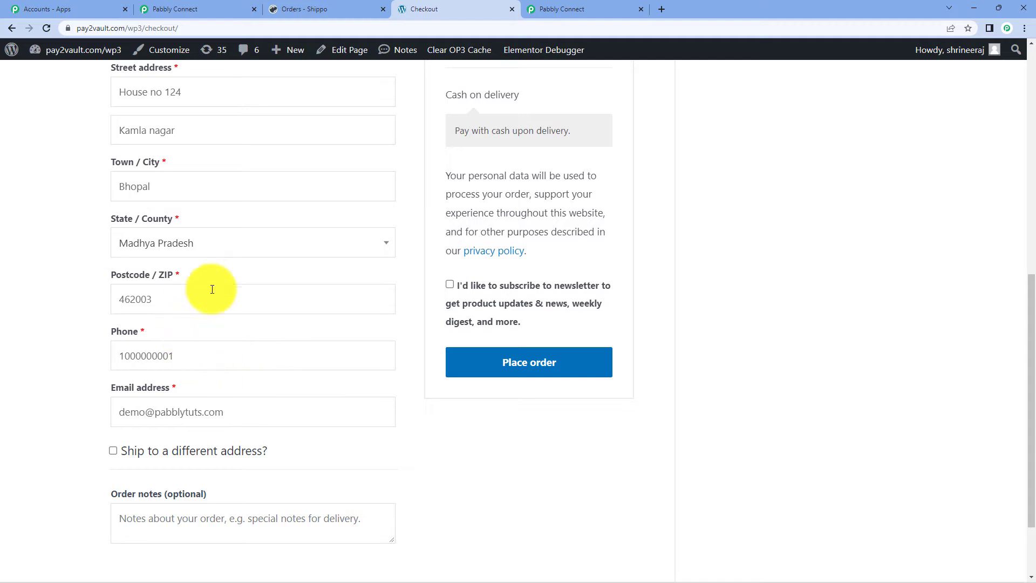
scroll(318, 318, "down", 2)
scroll(320, 322, "up", 10)
scroll(320, 322, "down", 5)
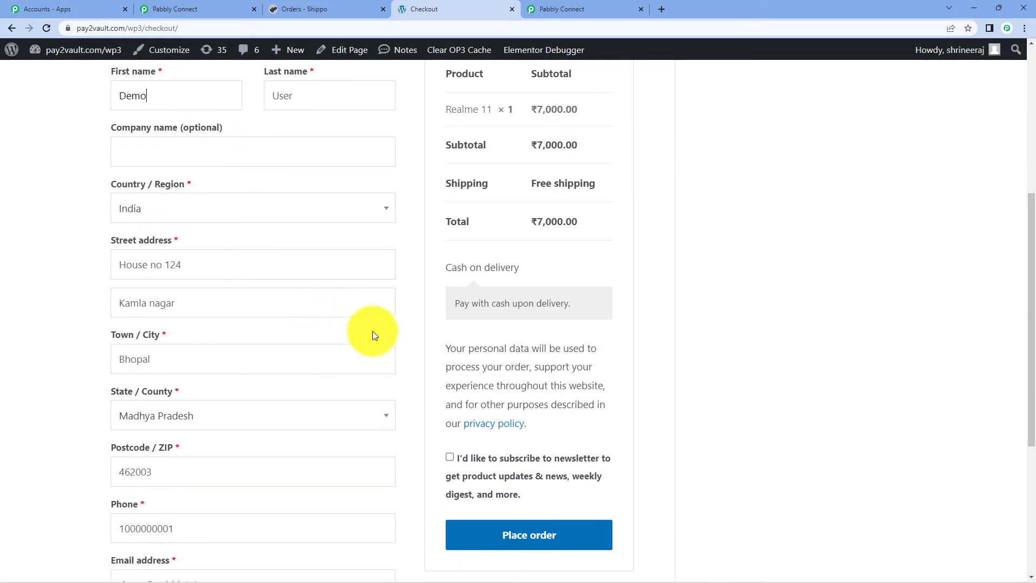
left_click(569, 541)
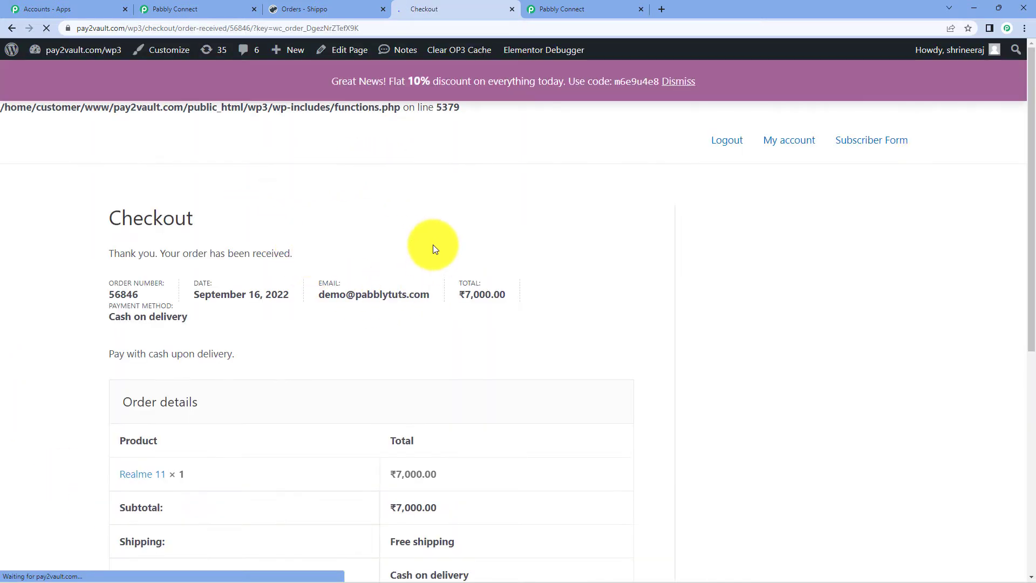
- Review the order-received page's billing and shipping details, then return to Pabbly Connect
scroll(487, 263, "down", 6)
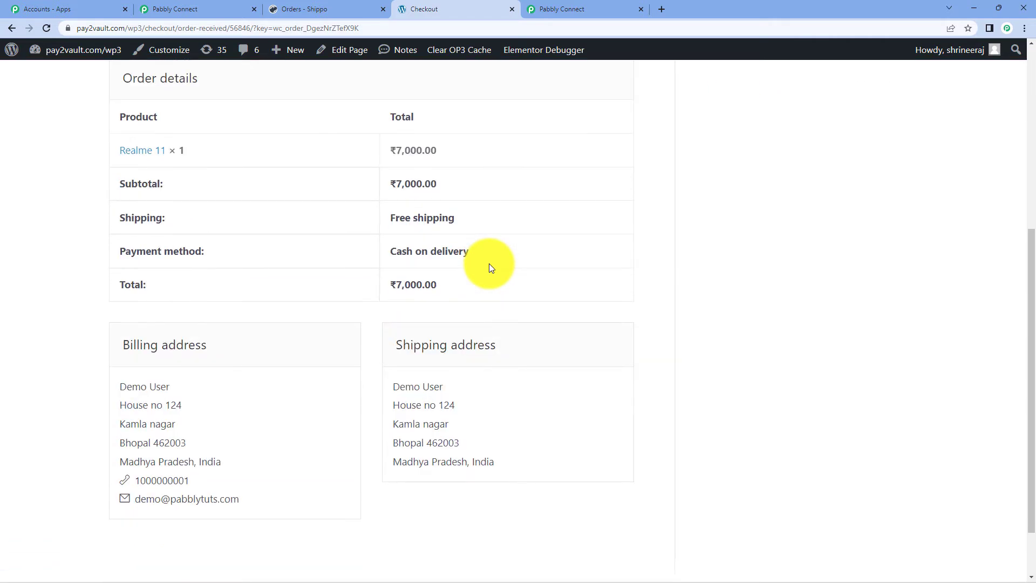
scroll(489, 263, "down", 1)
scroll(489, 263, "up", 7)
scroll(489, 263, "down", 8)
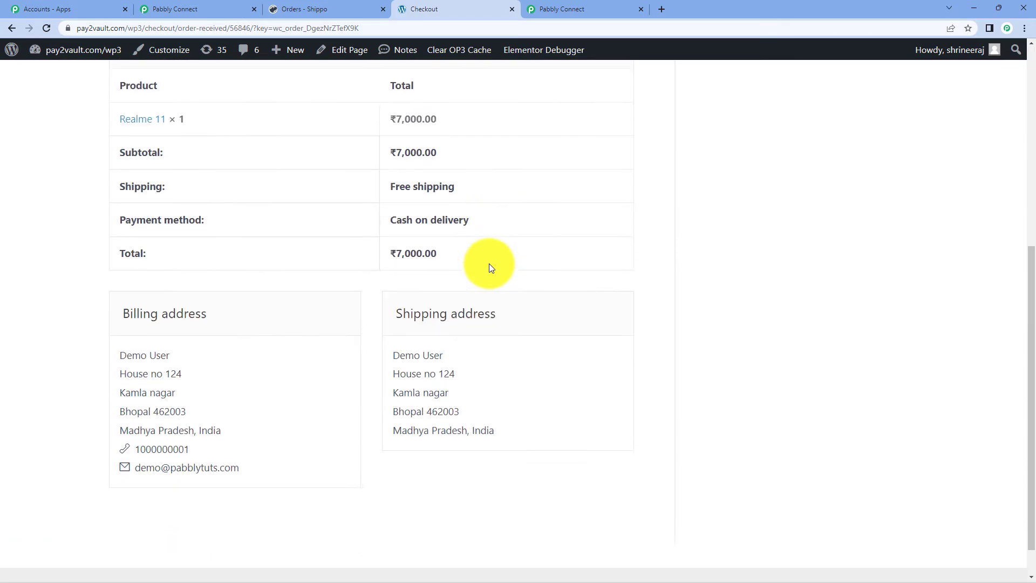
scroll(490, 264, "down", 1)
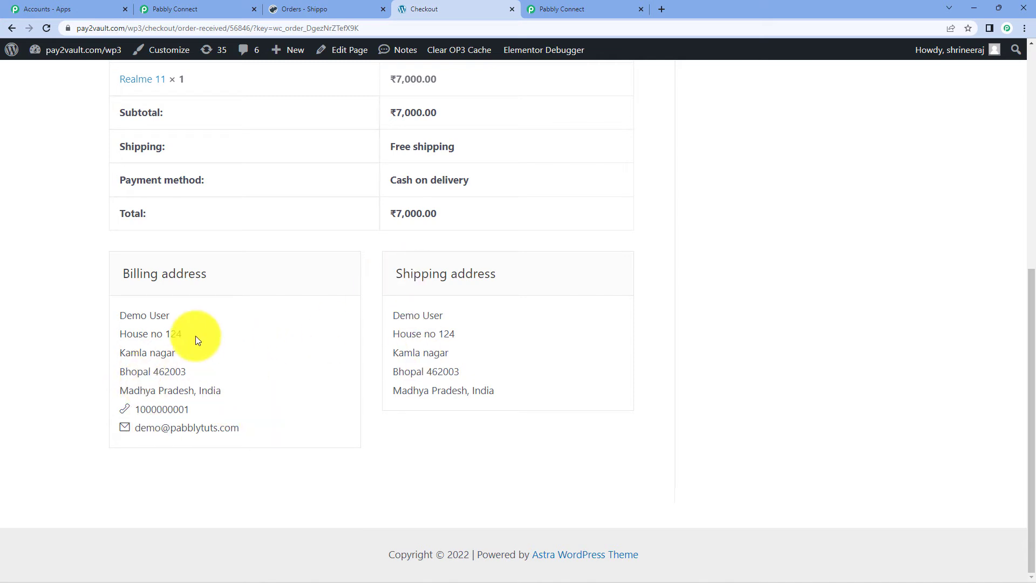
left_click(184, 8)
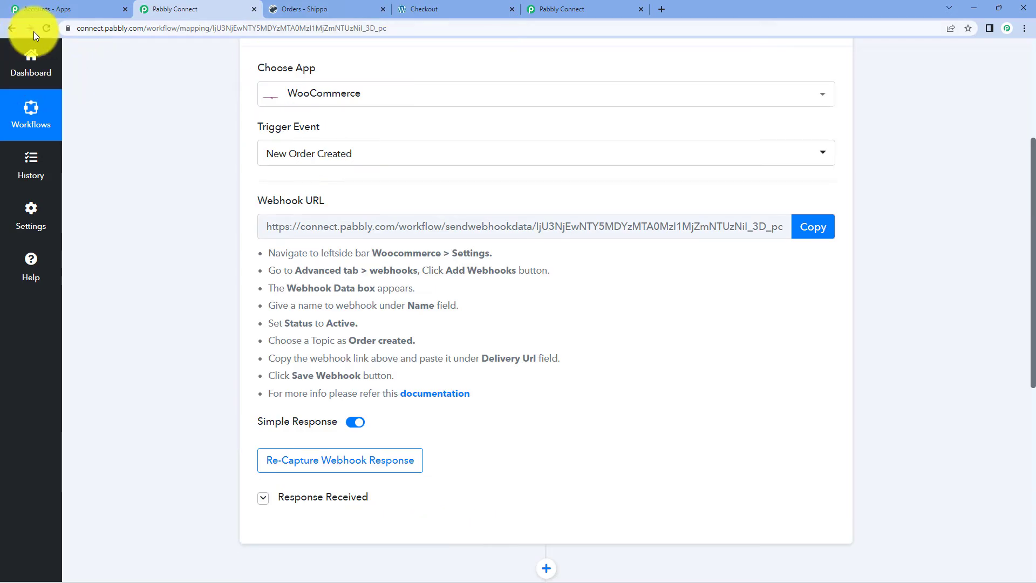
- Reload the workflow and expand Response Received to browse the captured order fields
left_click(45, 30)
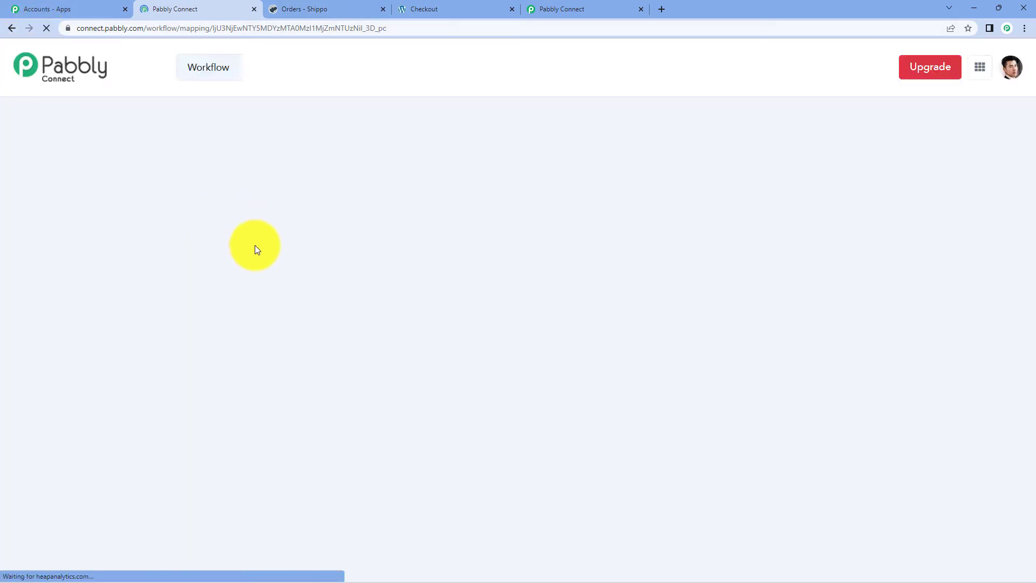
scroll(486, 362, "down", 4)
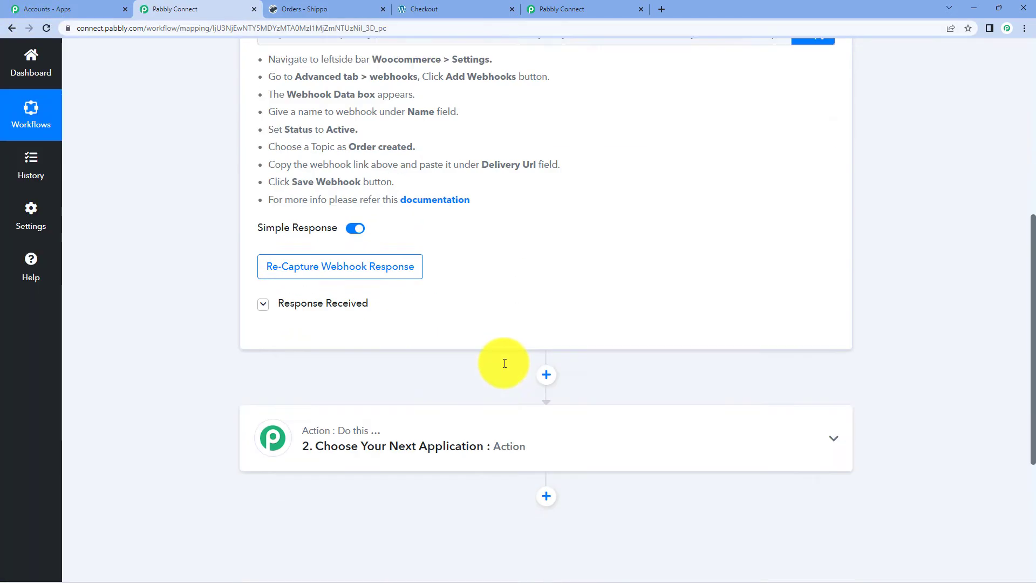
left_click(296, 288)
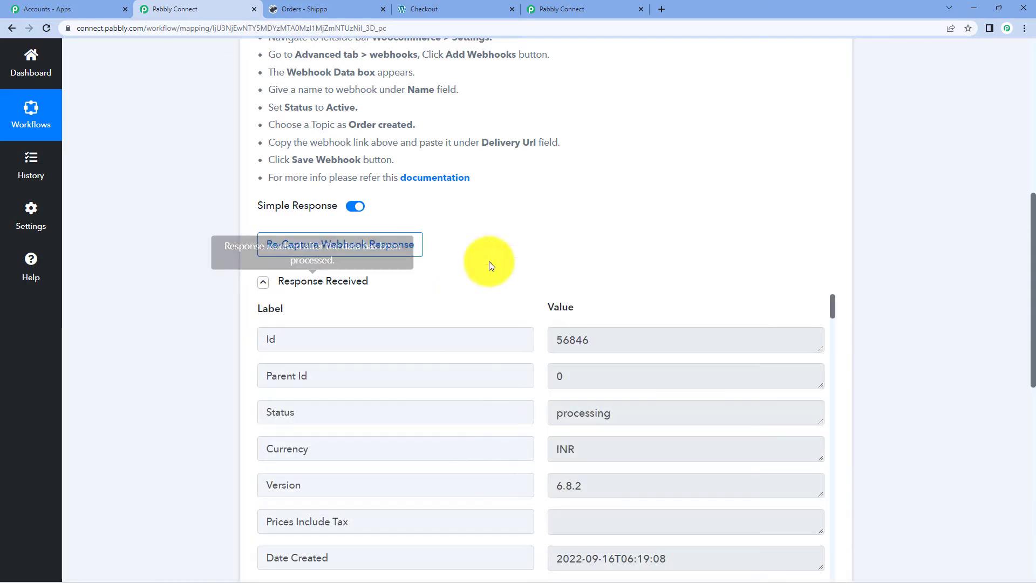
scroll(787, 277, "down", 3)
scroll(707, 178, "down", 10)
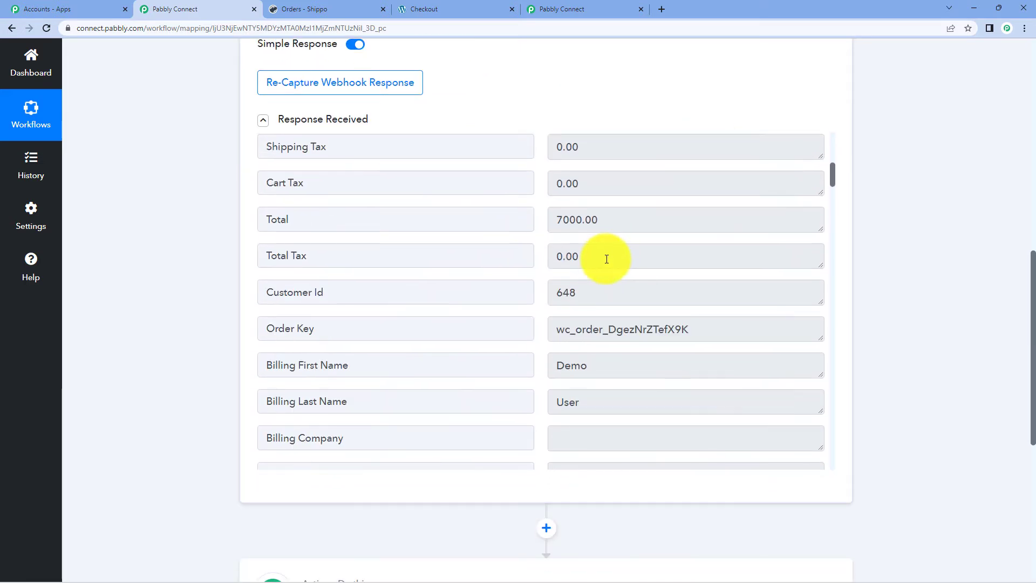
scroll(607, 261, "up", 4)
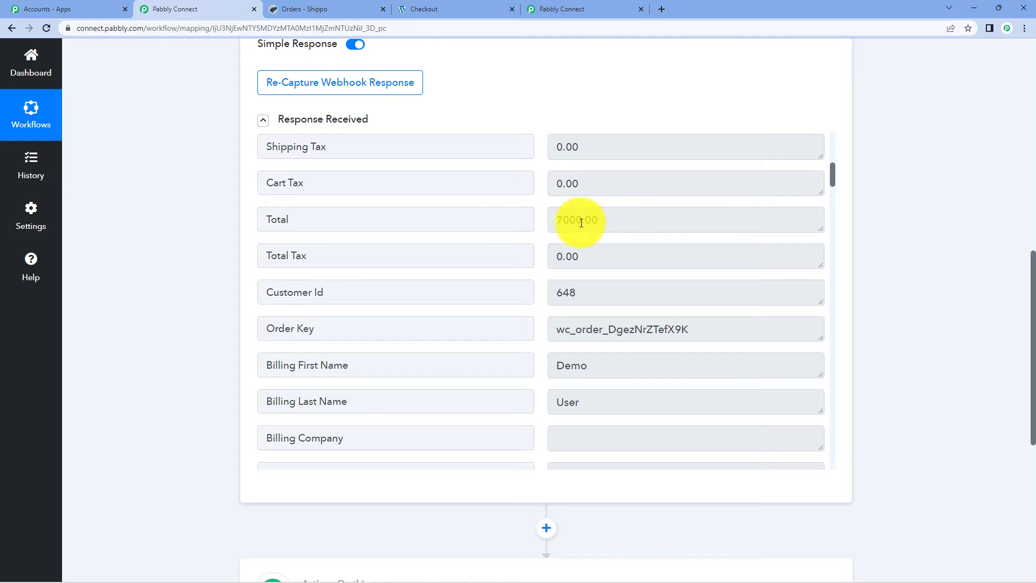
scroll(631, 351, "down", 3)
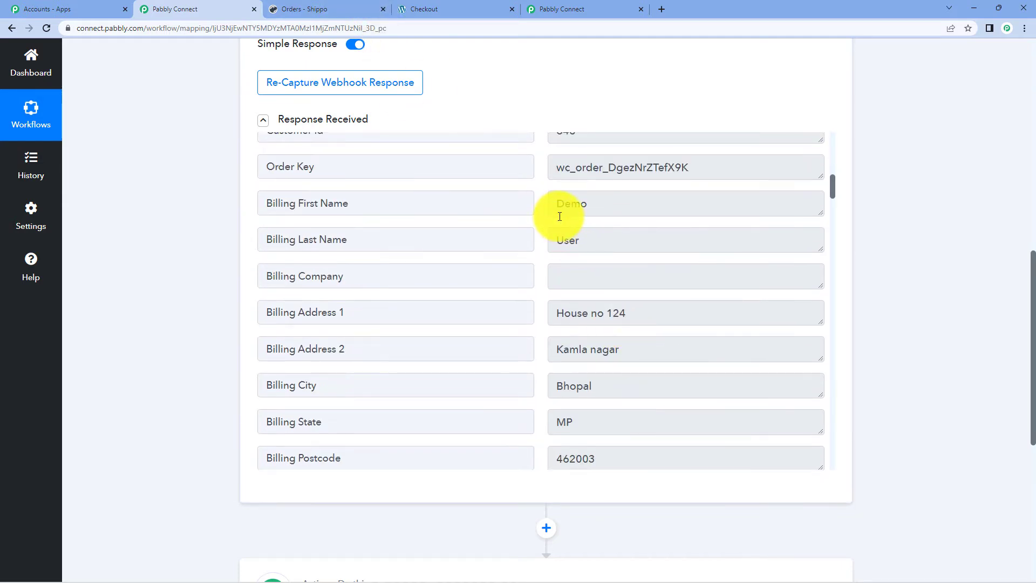
scroll(594, 280, "down", 2)
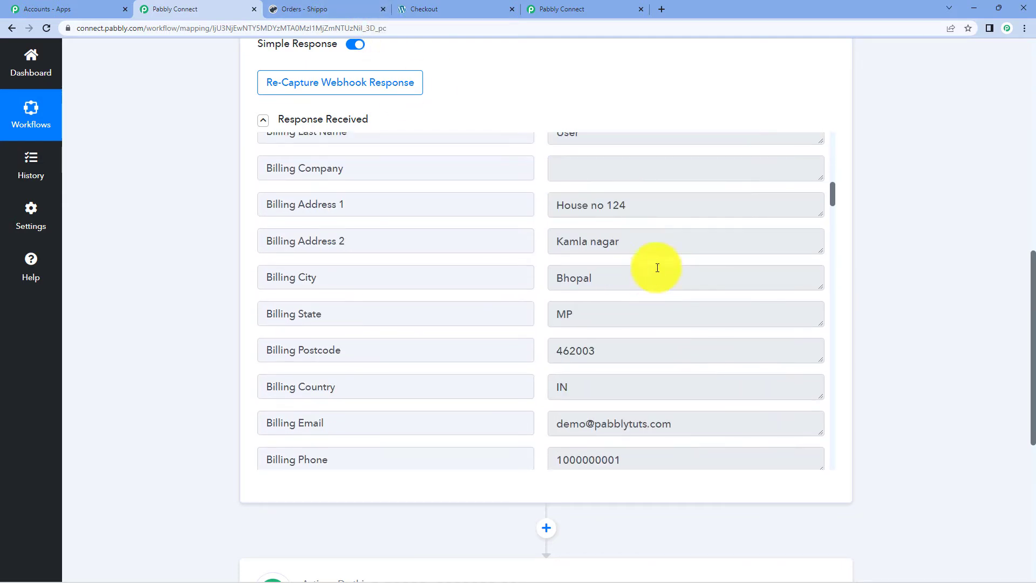
scroll(562, 286, "down", 2)
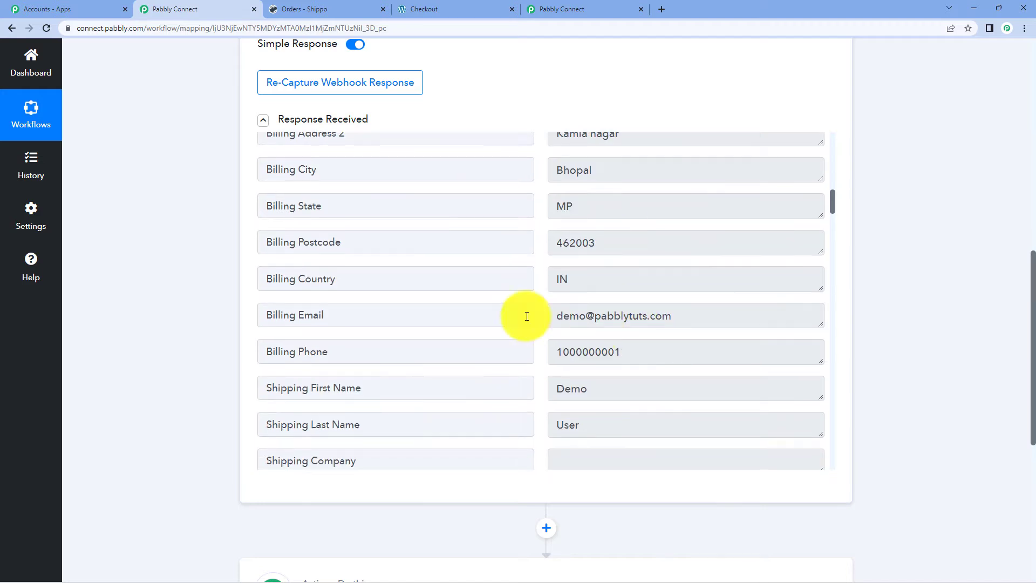
- Compare the captured billing fields with the storefront order details
left_click(456, 9)
scroll(494, 208, "down", 3)
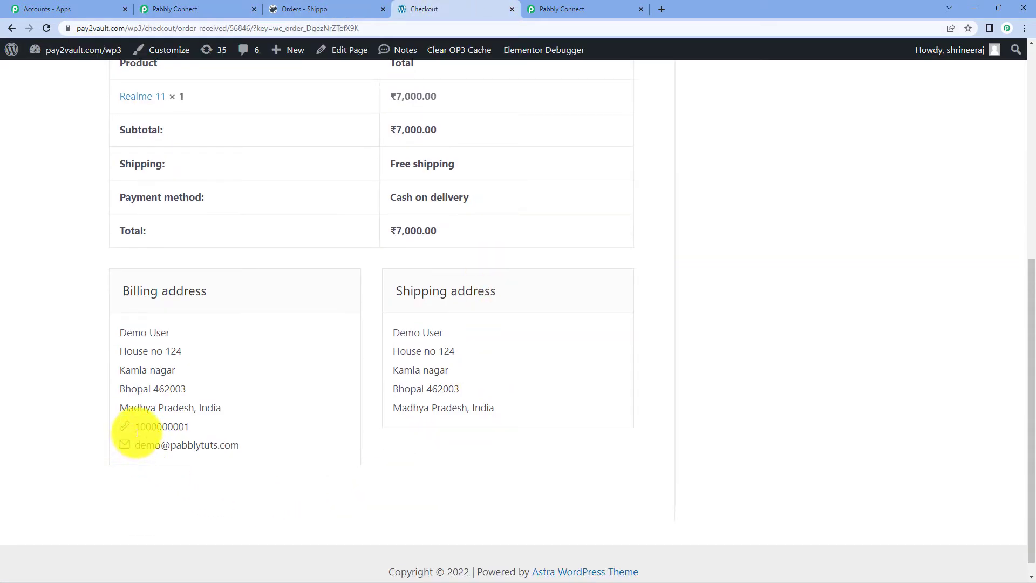
left_click(165, 9)
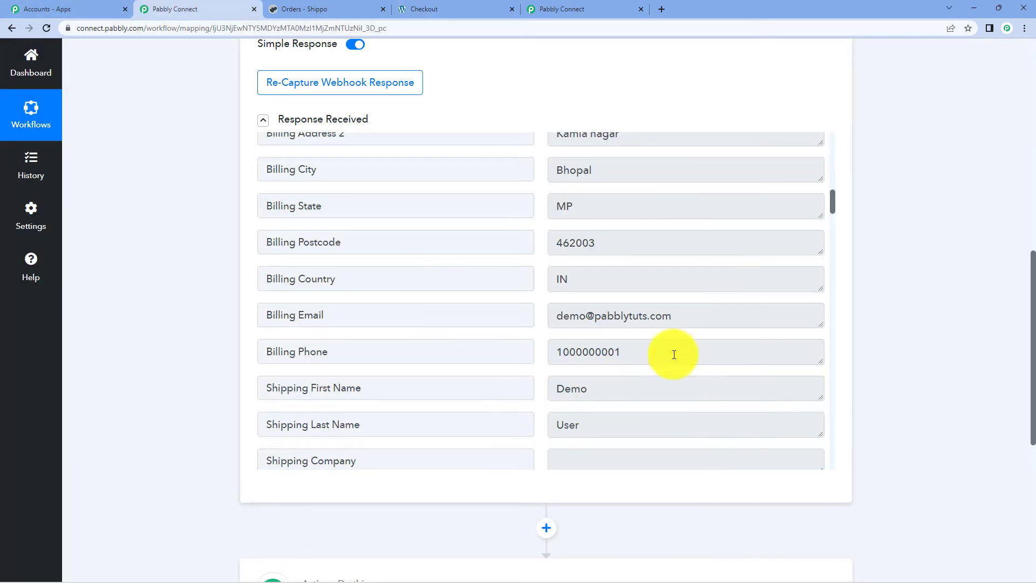
scroll(597, 282, "up", 15)
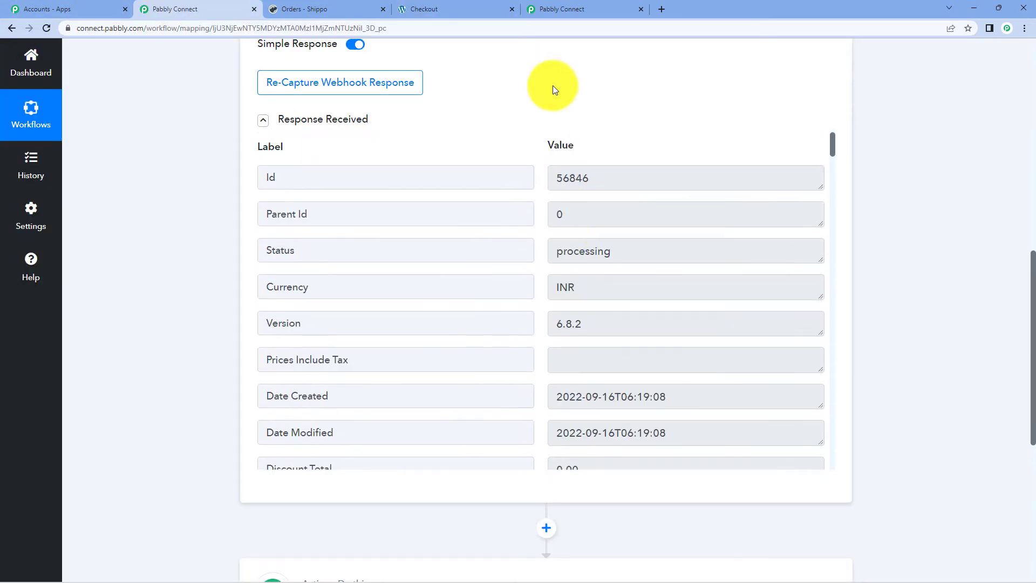
scroll(553, 85, "up", 8)
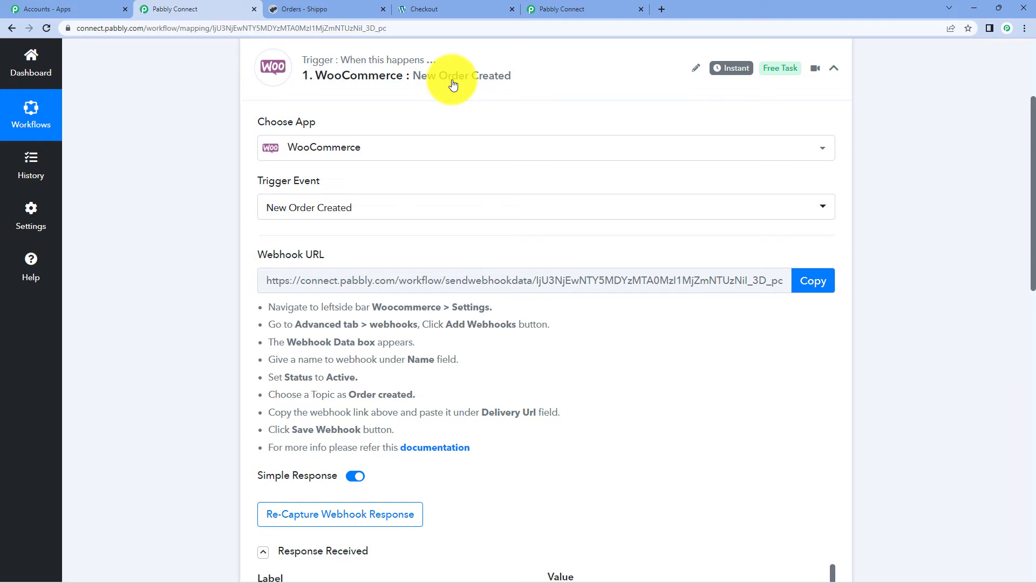
- Set step 2 to the Shippo app with Create Order as the action event
left_click(453, 81)
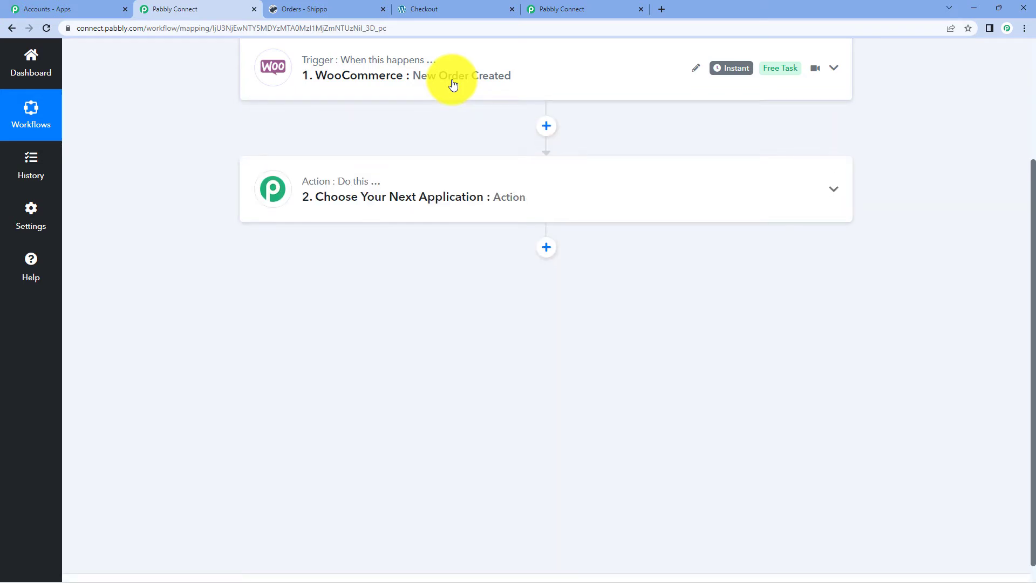
left_click(398, 212)
left_click(338, 270)
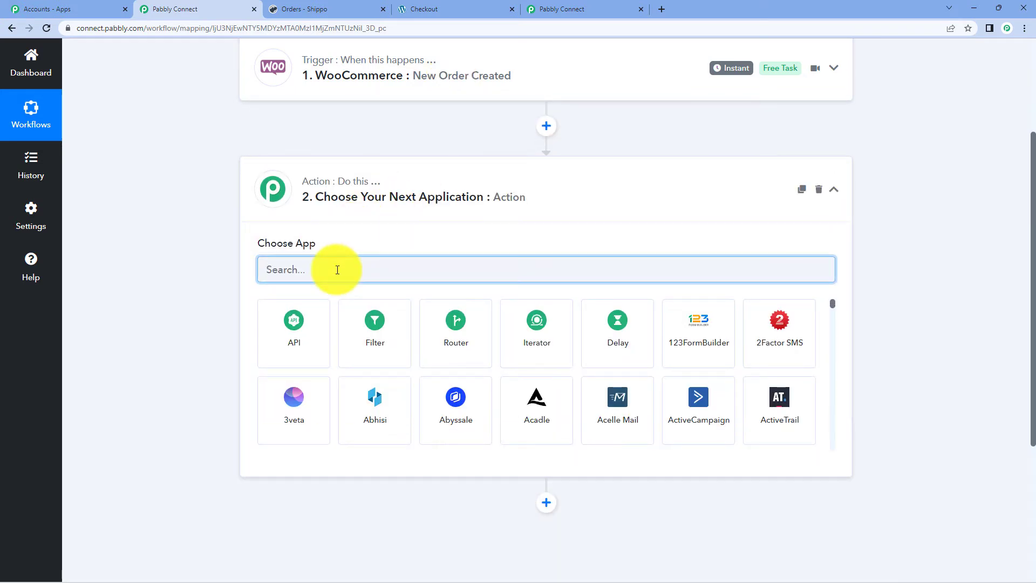
type("shipp")
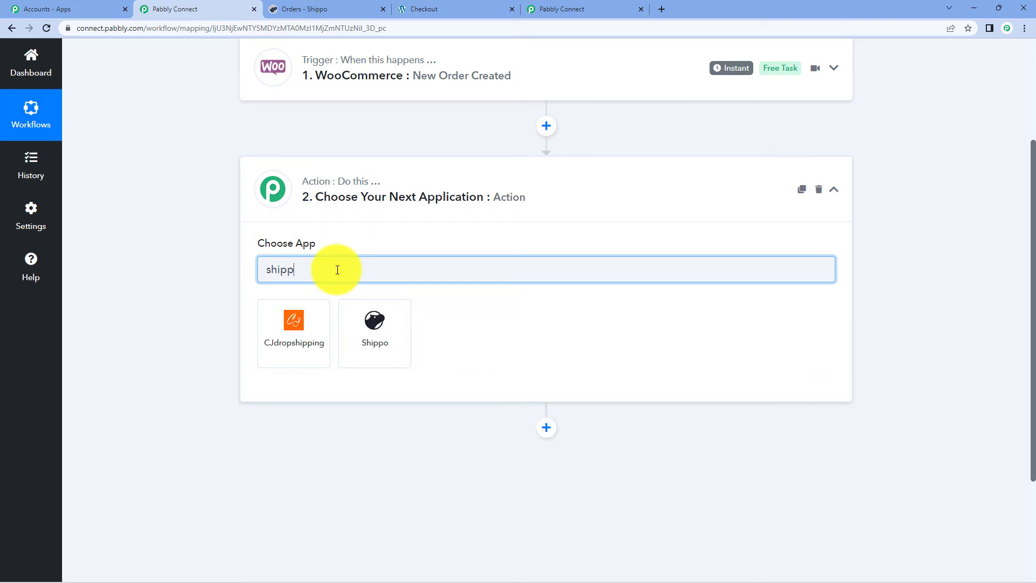
left_click(358, 323)
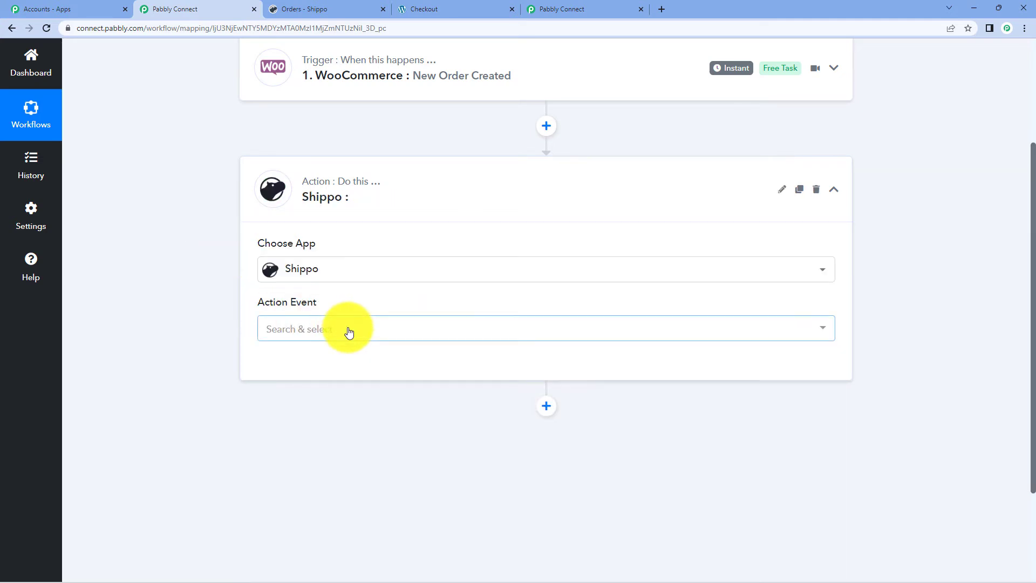
left_click(349, 332)
left_click(379, 395)
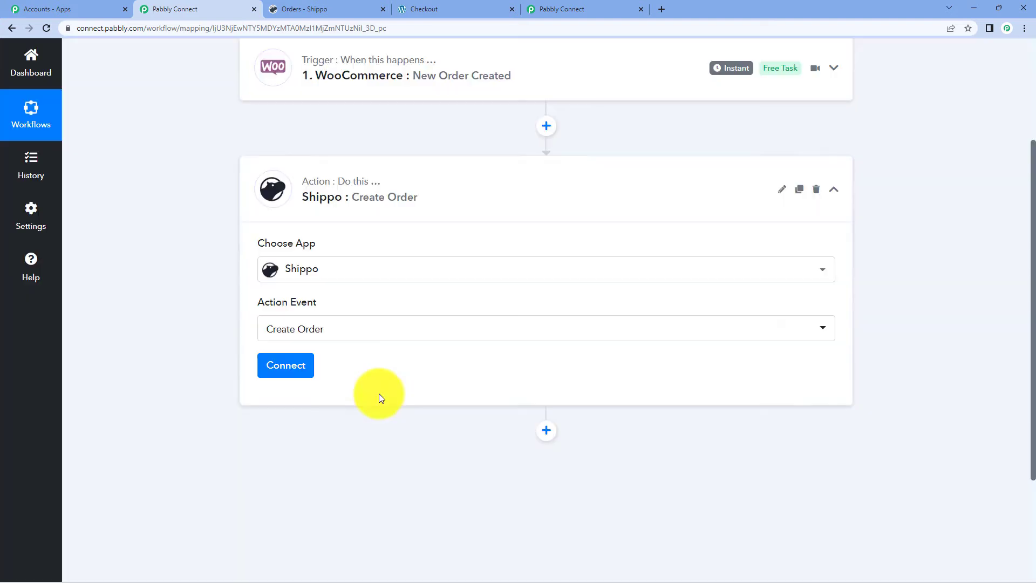
- Start a new Shippo connection, note the Settings > API token help, and go to Shippo
left_click(312, 372)
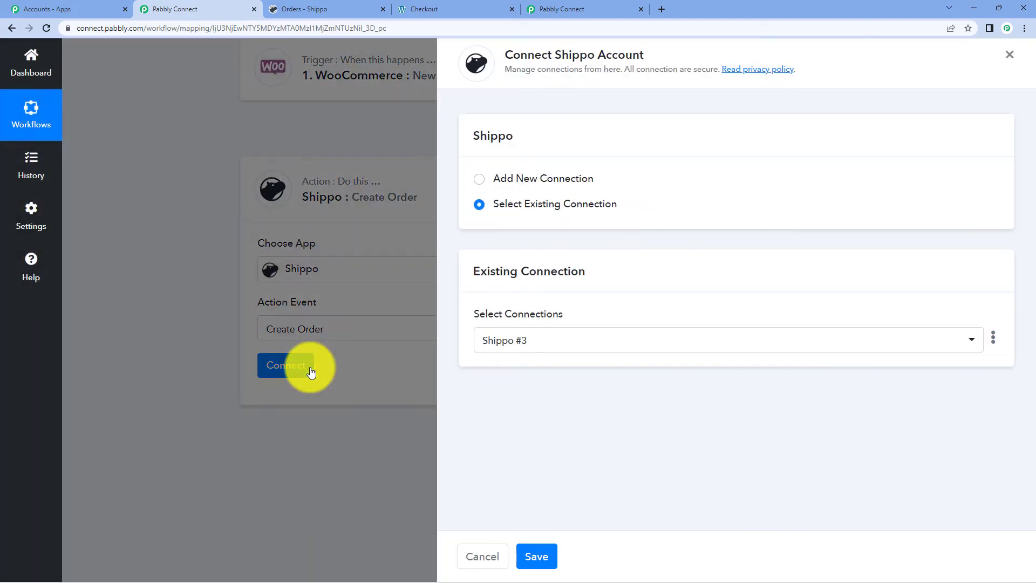
left_click(511, 178)
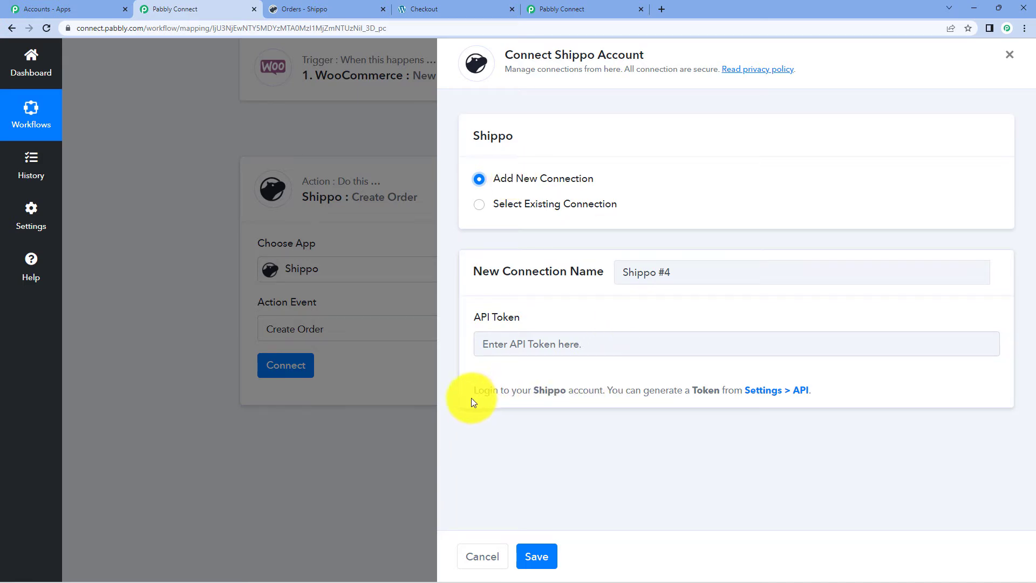
left_click_drag(474, 391, 698, 396)
left_click_drag(775, 396, 811, 394)
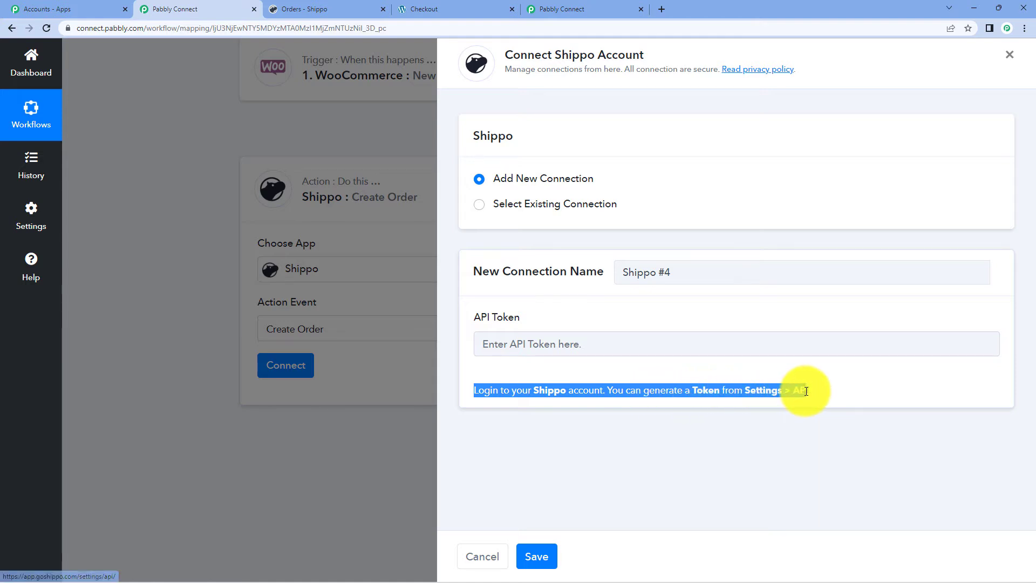
left_click(789, 443)
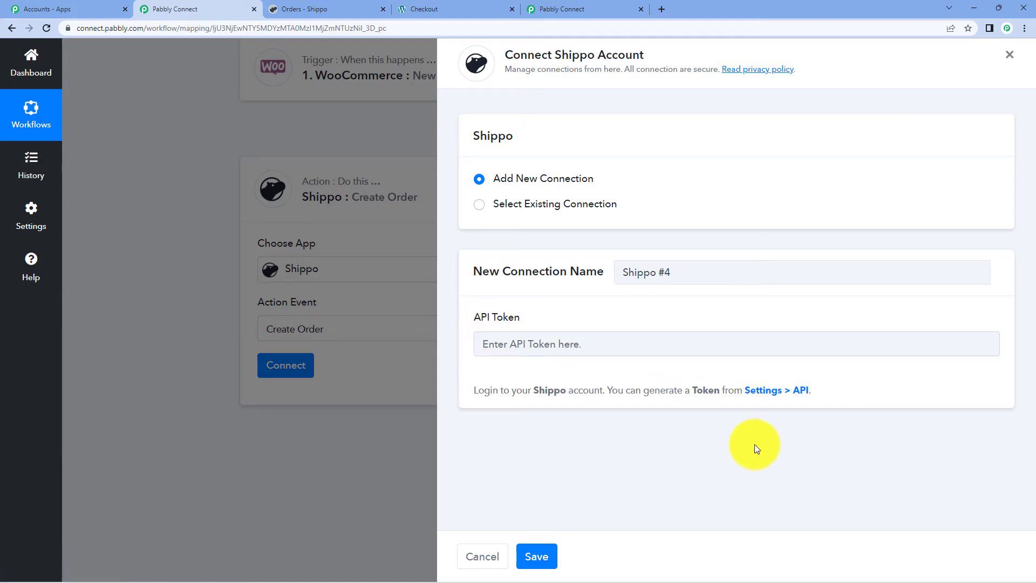
left_click(326, 6)
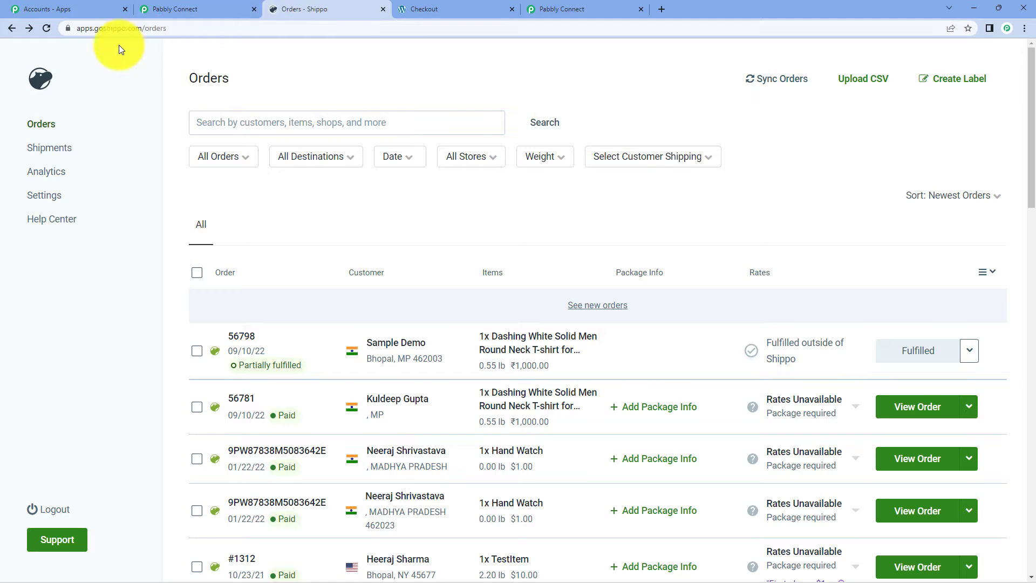
- Generate a new test API token in Shippo Settings > API and copy it
left_click(40, 197)
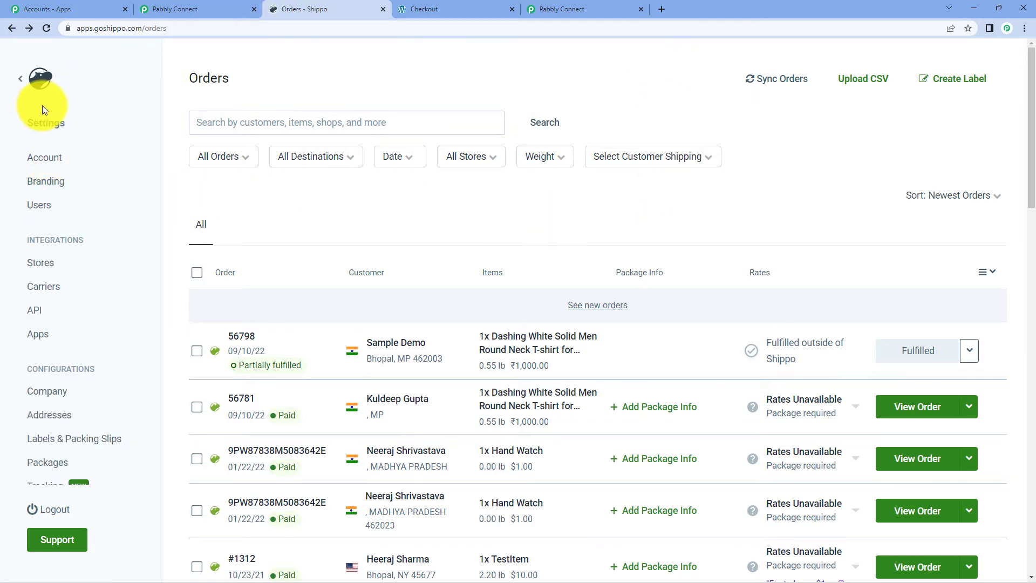
left_click(34, 311)
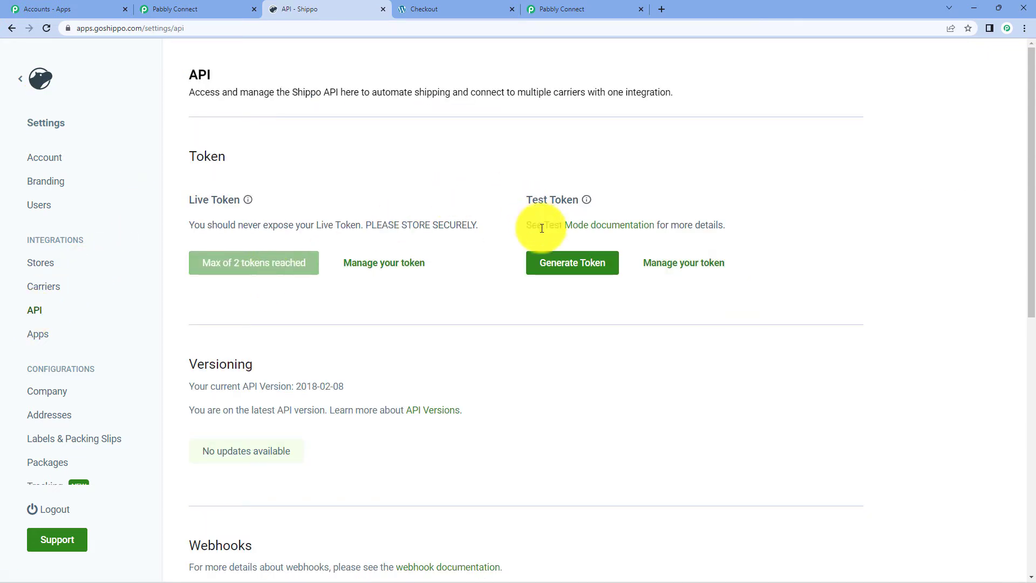
left_click(565, 263)
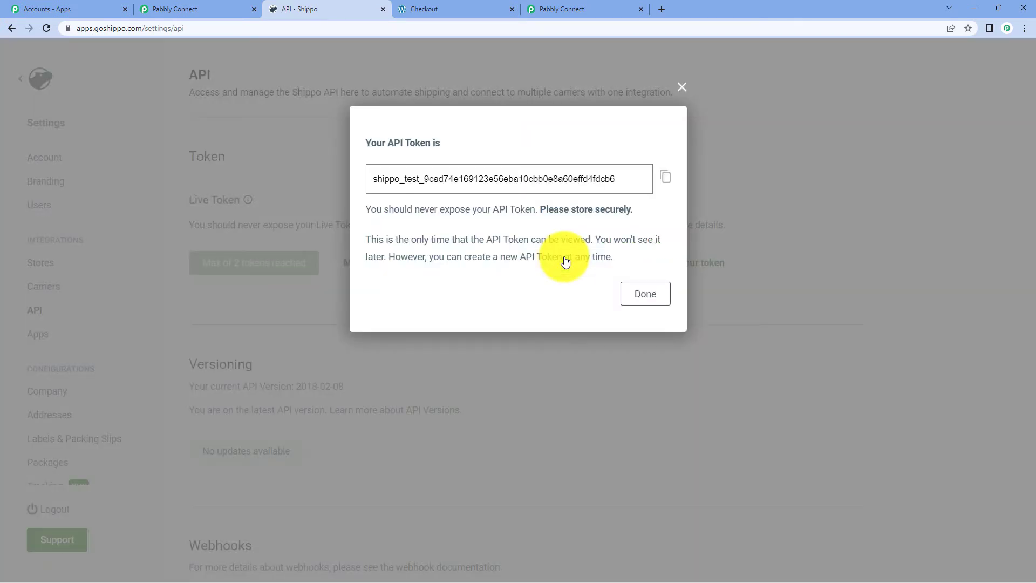
left_click(667, 180)
left_click(646, 294)
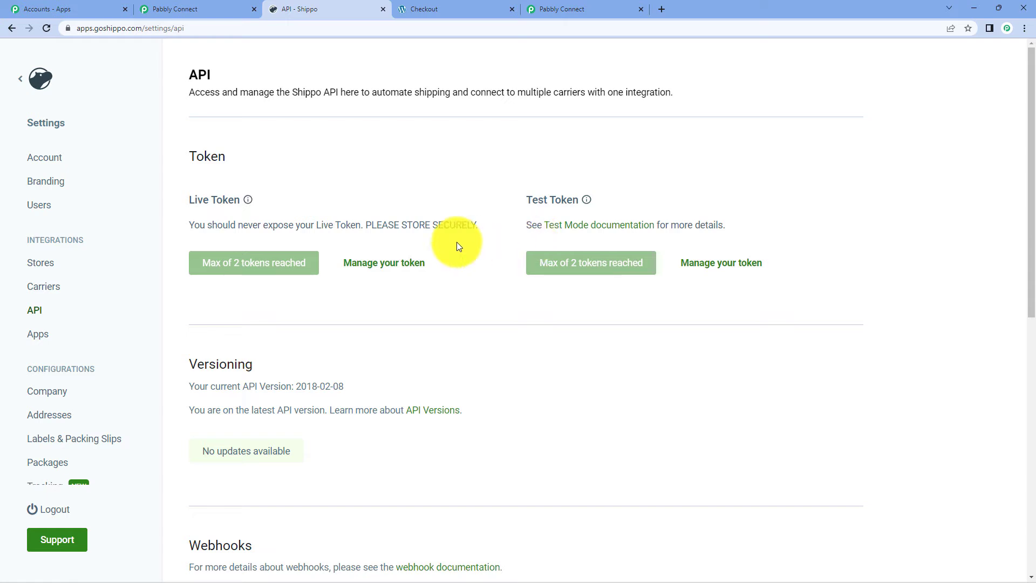
left_click(173, 9)
- Paste the copied test token into the API Token field and save the Shippo connection
right_click(550, 339)
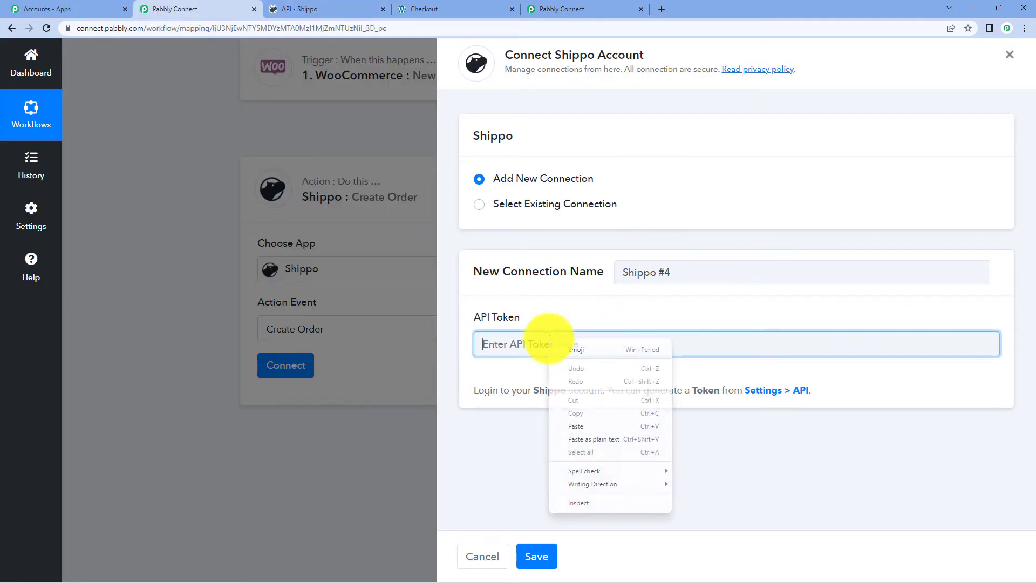
left_click(589, 425)
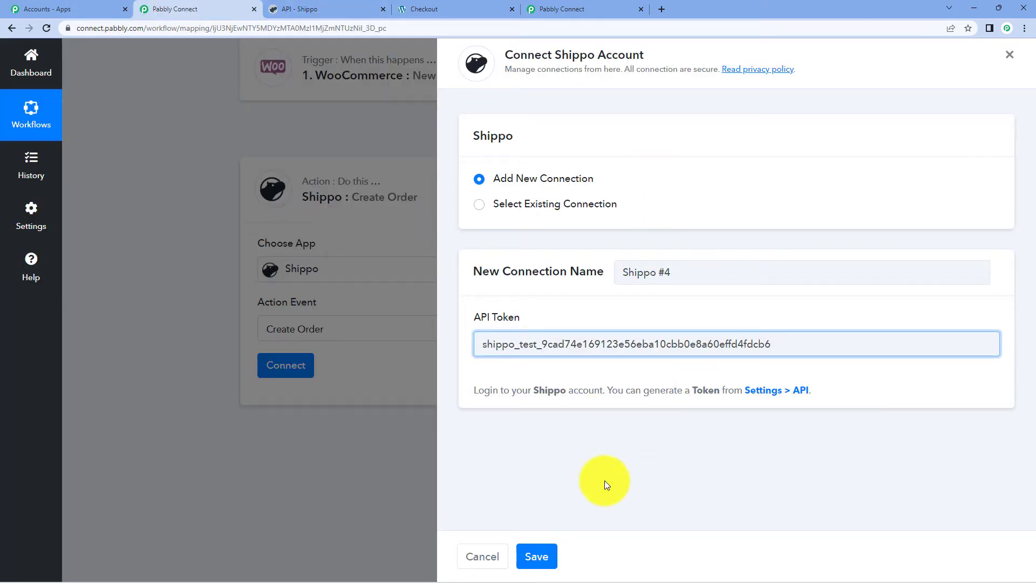
left_click(537, 556)
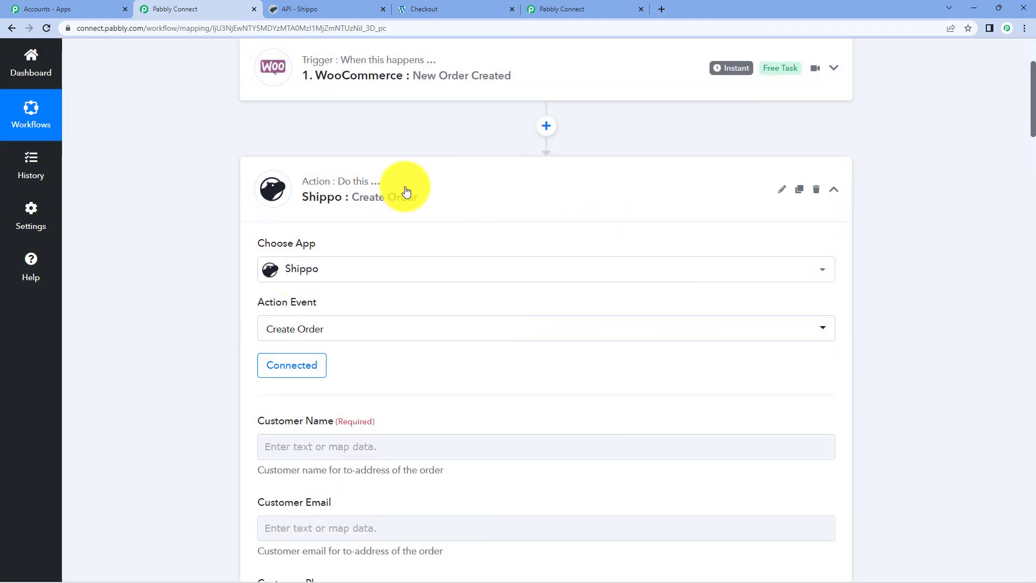
scroll(552, 180, "down", 1)
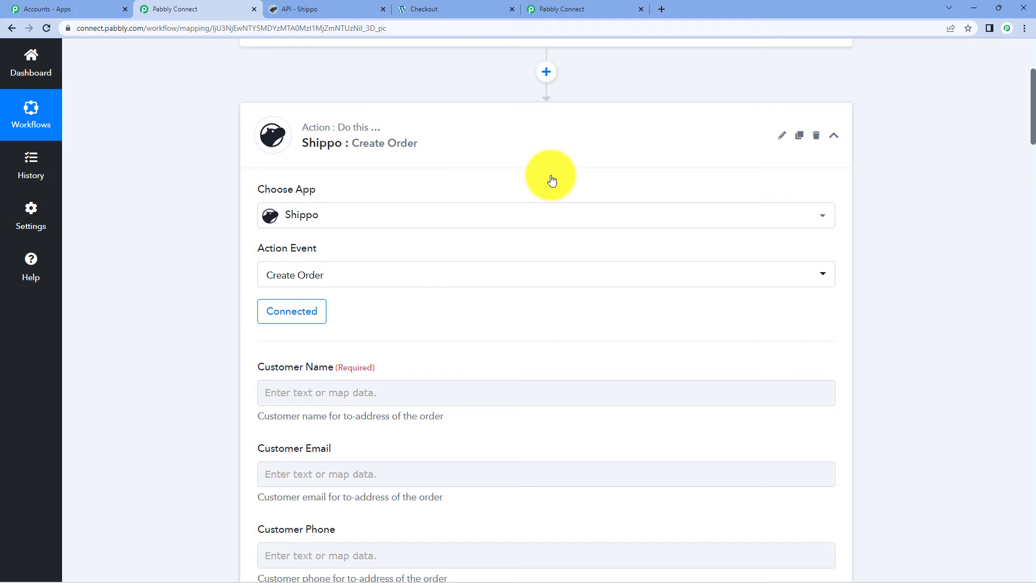
scroll(552, 180, "down", 2)
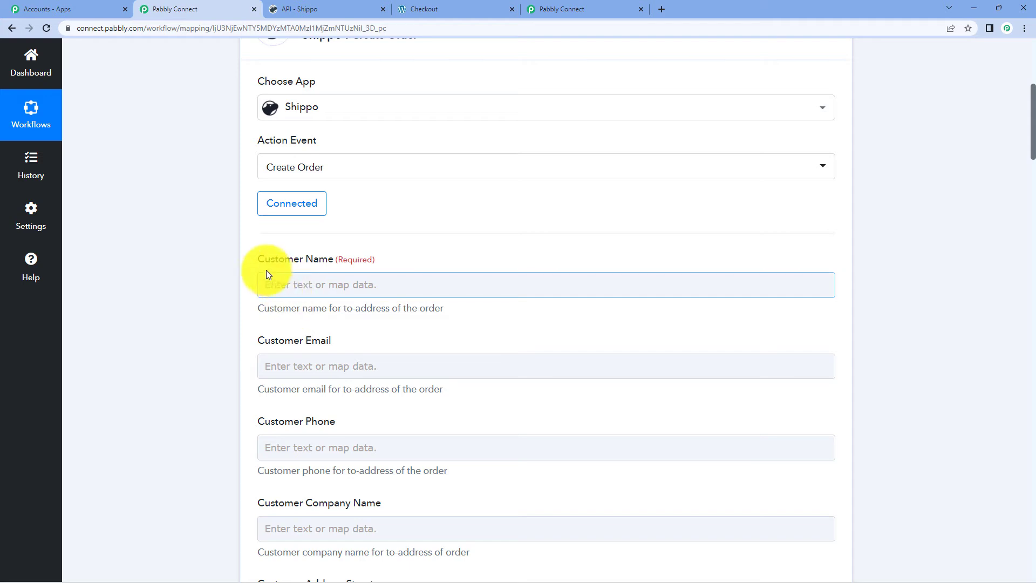
- Review the WooCommerce New Order trigger's response data available for mapping
left_click(348, 279)
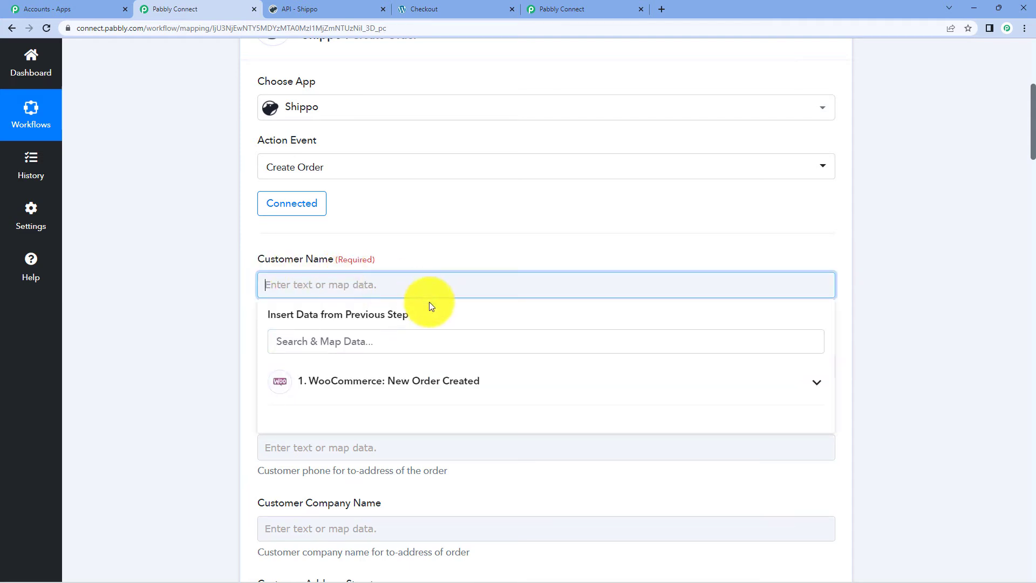
left_click(448, 375)
scroll(456, 173, "up", 10)
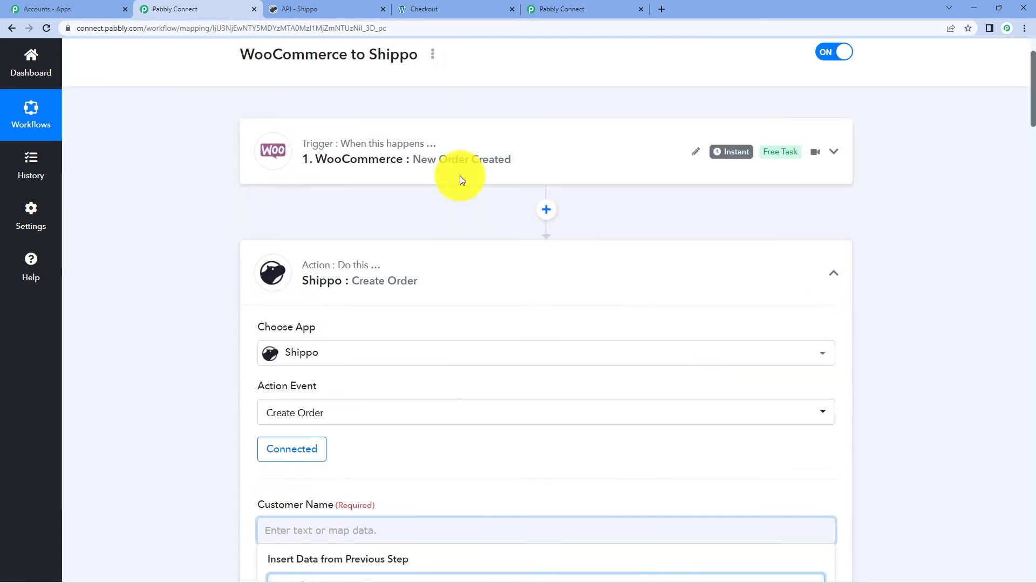
left_click(451, 227)
scroll(554, 249, "down", 6)
scroll(554, 249, "down", 3)
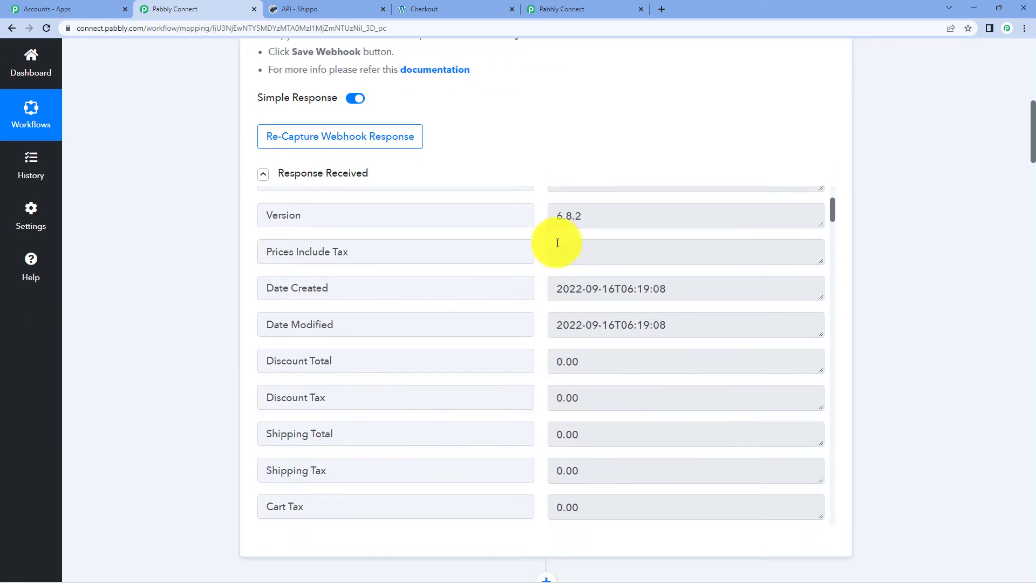
scroll(847, 381, "down", 10)
scroll(901, 364, "down", 3)
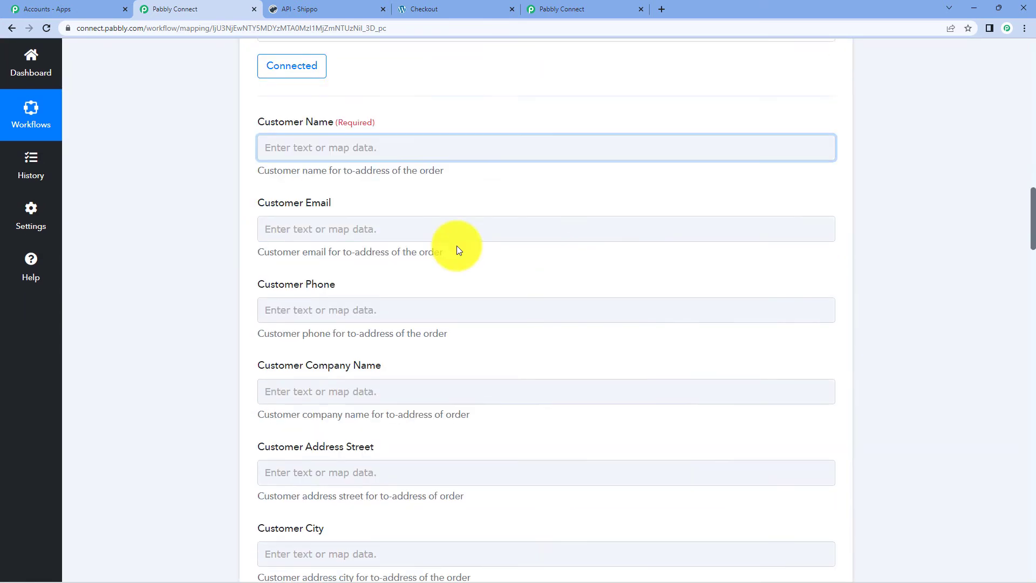
- Map Shipping First Name and Billing Last Name into Customer Name
left_click(359, 147)
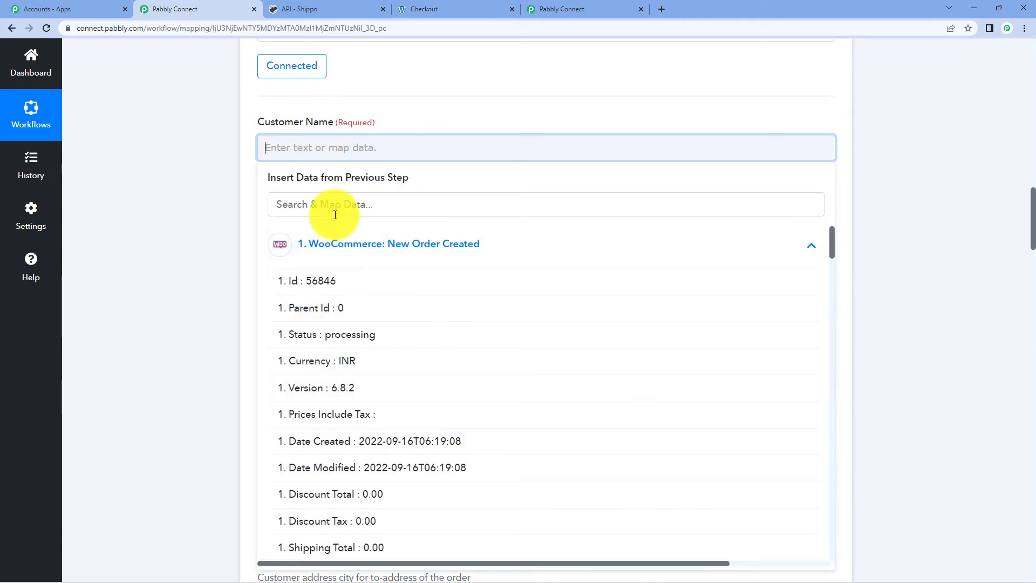
scroll(398, 347, "down", 6)
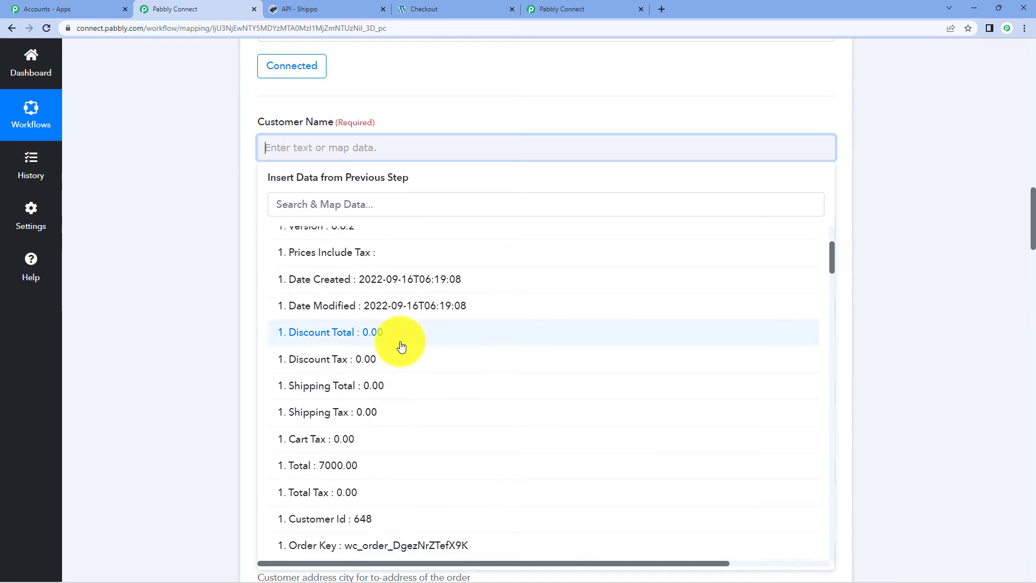
scroll(401, 347, "down", 3)
scroll(402, 347, "down", 3)
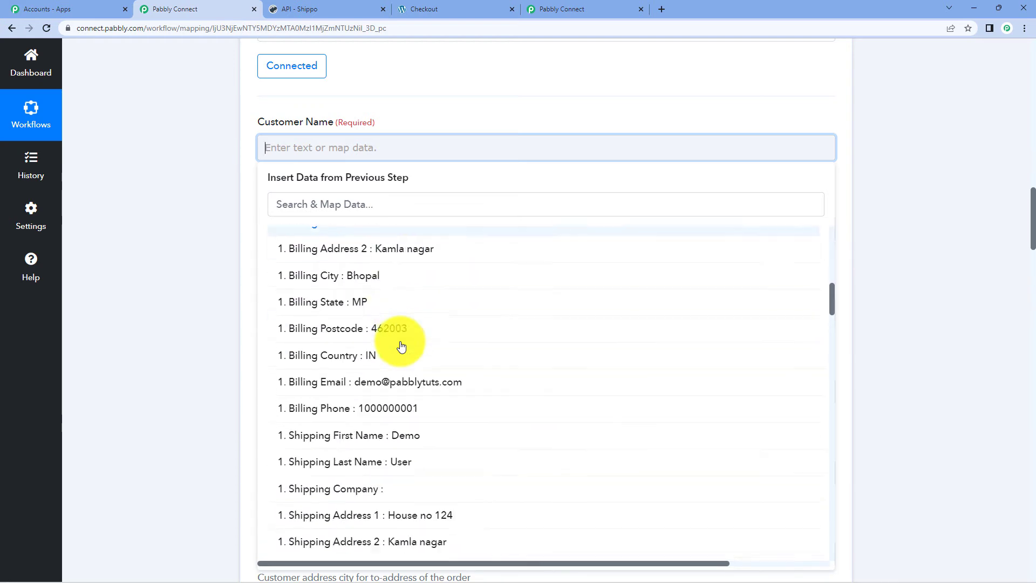
scroll(485, 367, "down", 3)
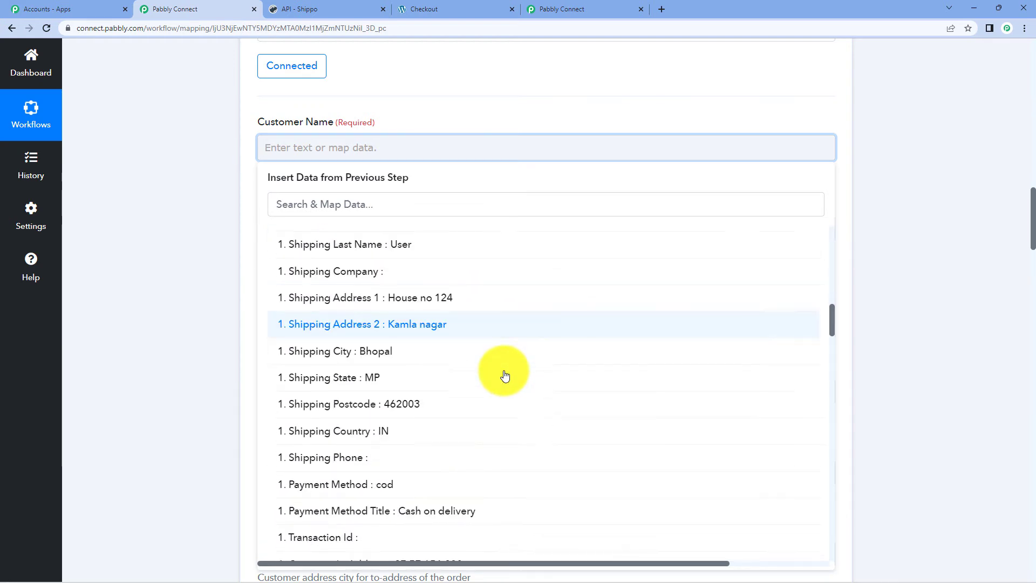
scroll(503, 371, "up", 1)
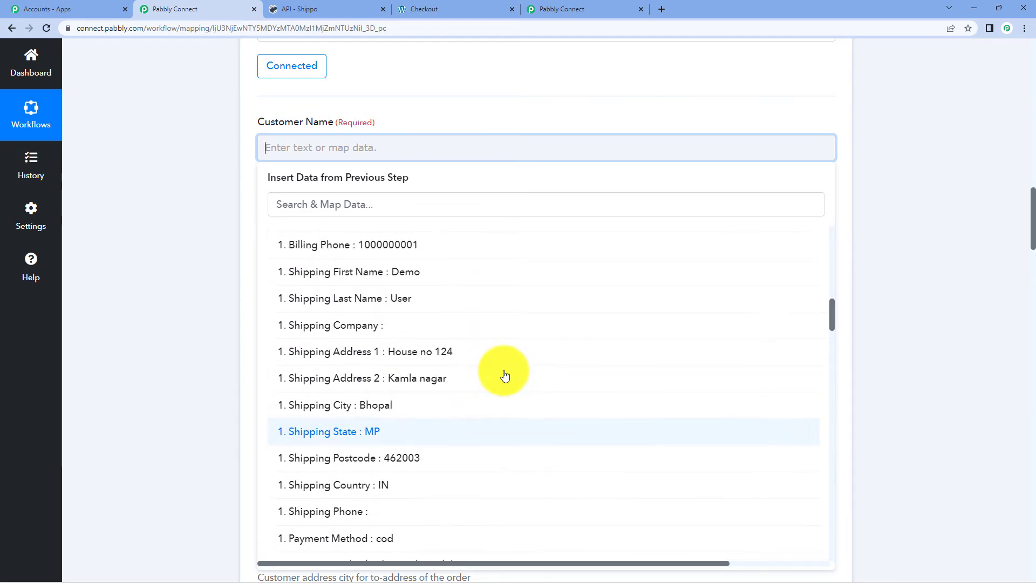
left_click(387, 274)
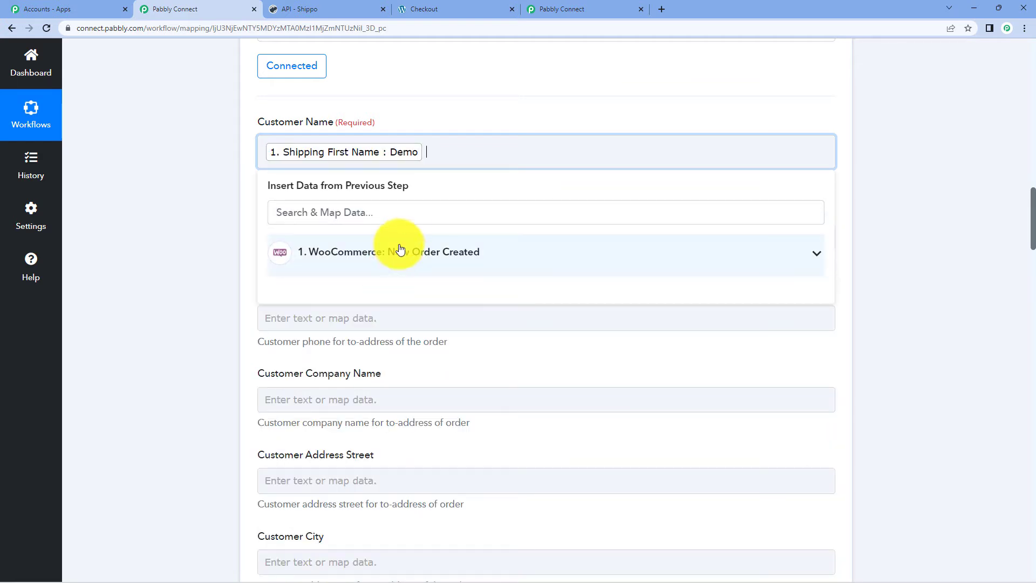
left_click(398, 249)
scroll(417, 398, "down", 5)
scroll(419, 396, "down", 2)
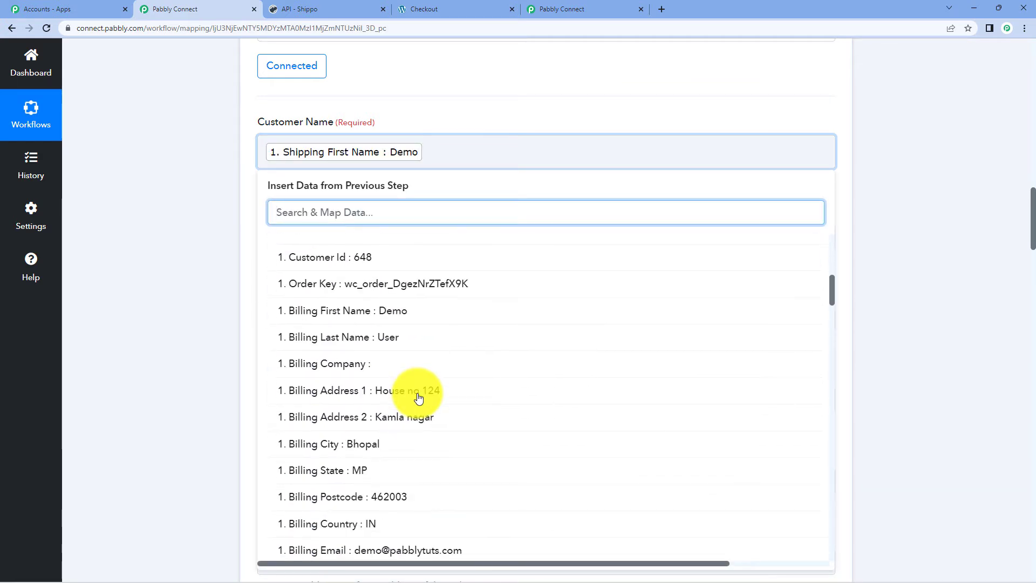
left_click(403, 336)
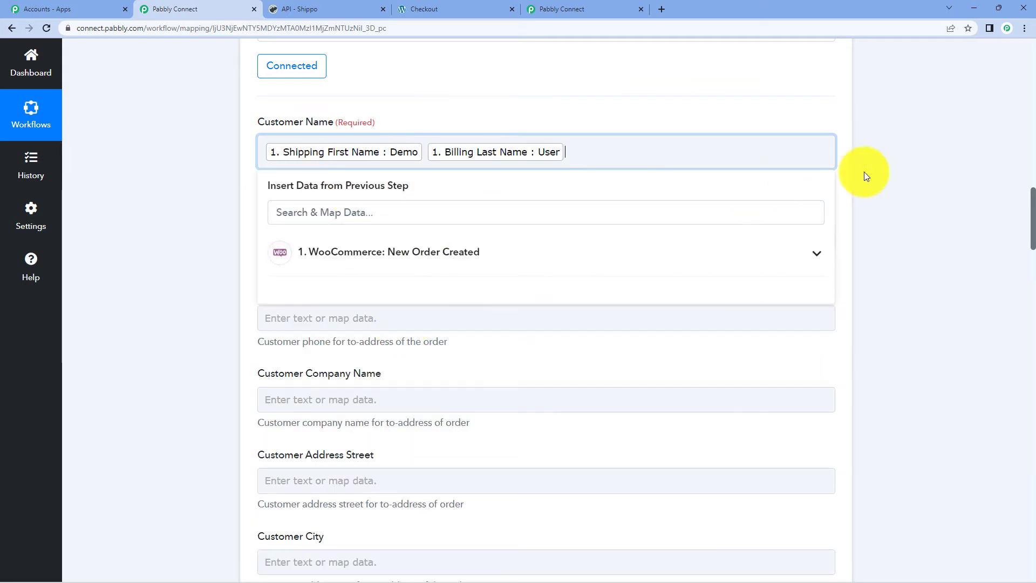
left_click(910, 163)
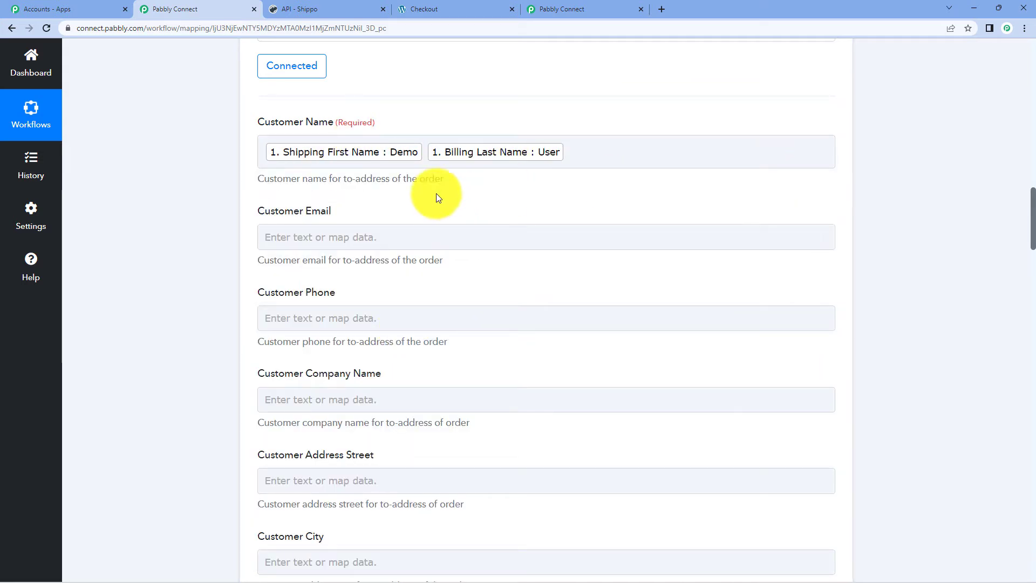
- Map Billing Email into Customer Email
left_click(347, 229)
left_click(388, 350)
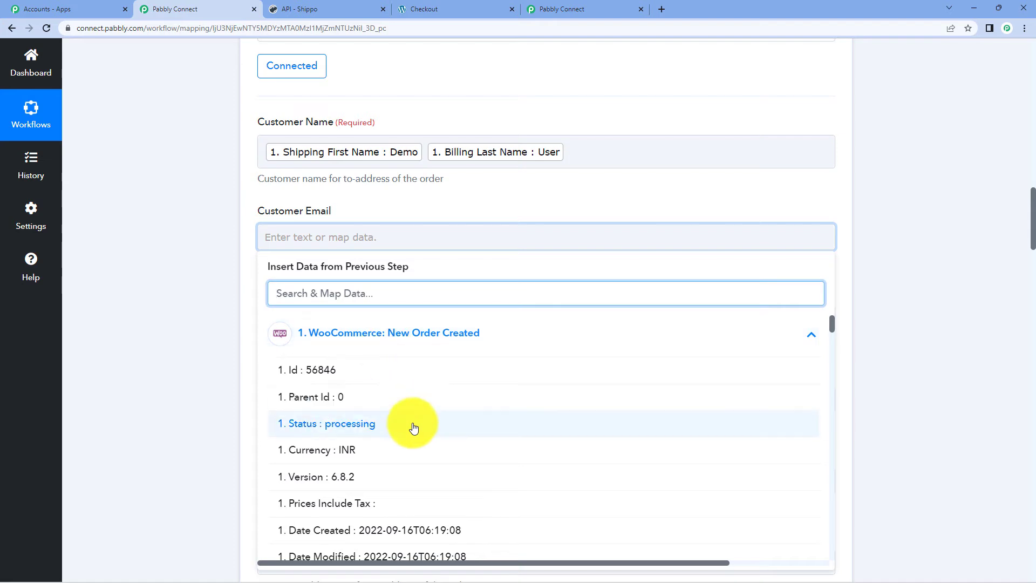
scroll(481, 440, "down", 10)
scroll(481, 440, "down", 5)
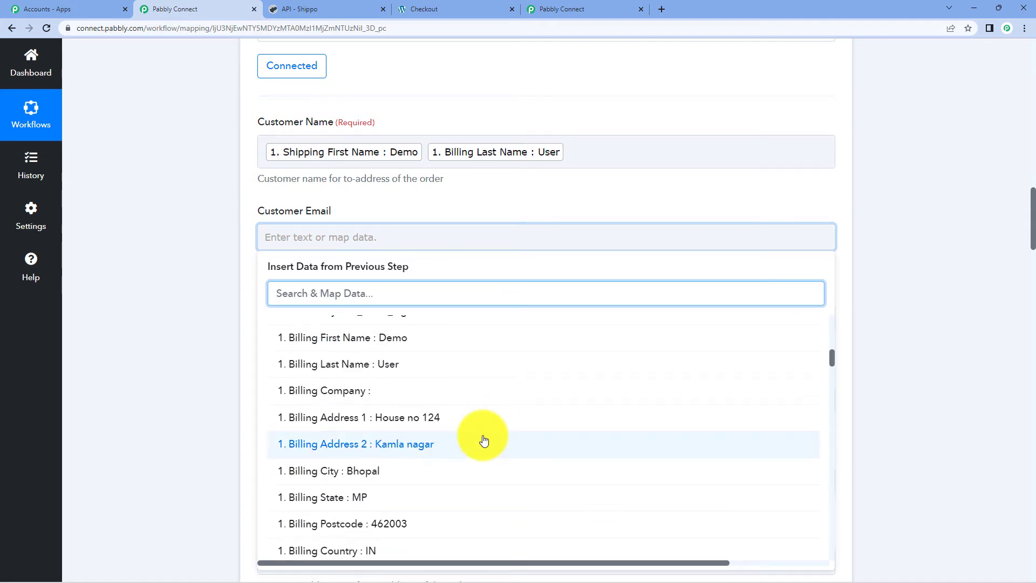
left_click(481, 439)
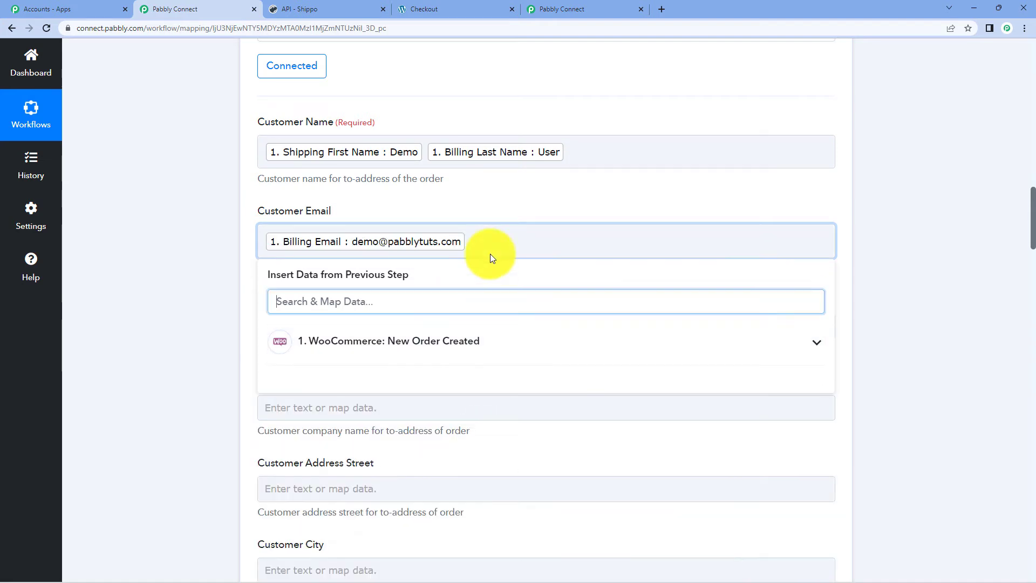
left_click(882, 208)
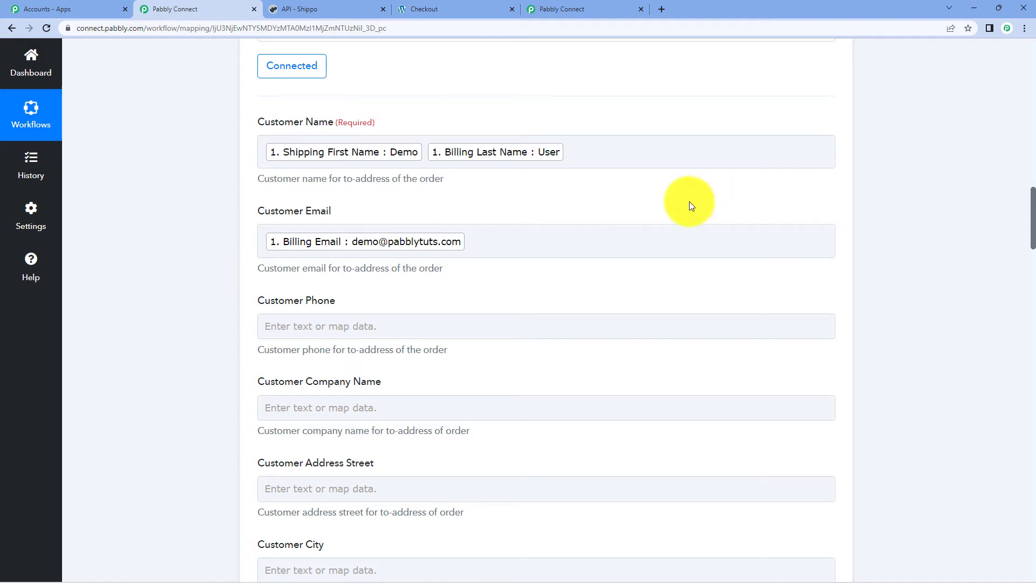
left_click(665, 151)
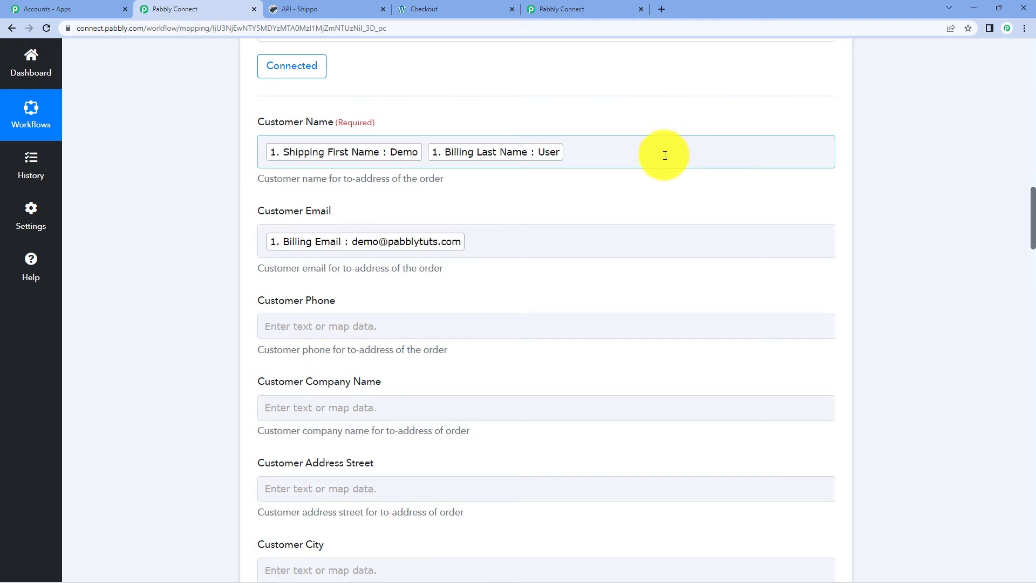
- Map Billing Phone into Customer Phone
scroll(483, 190, "down", 2)
left_click(309, 227)
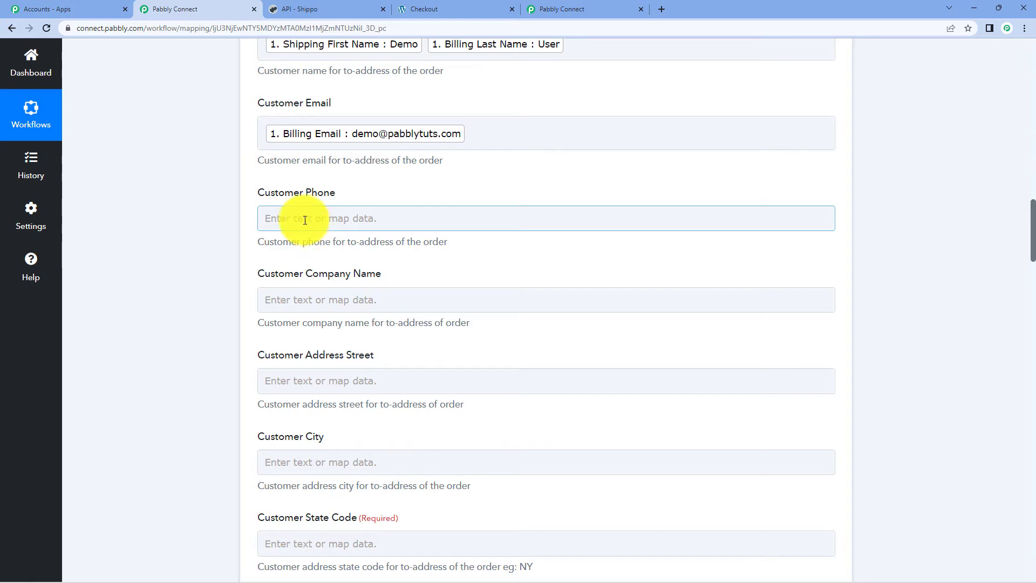
left_click(288, 218)
left_click(375, 316)
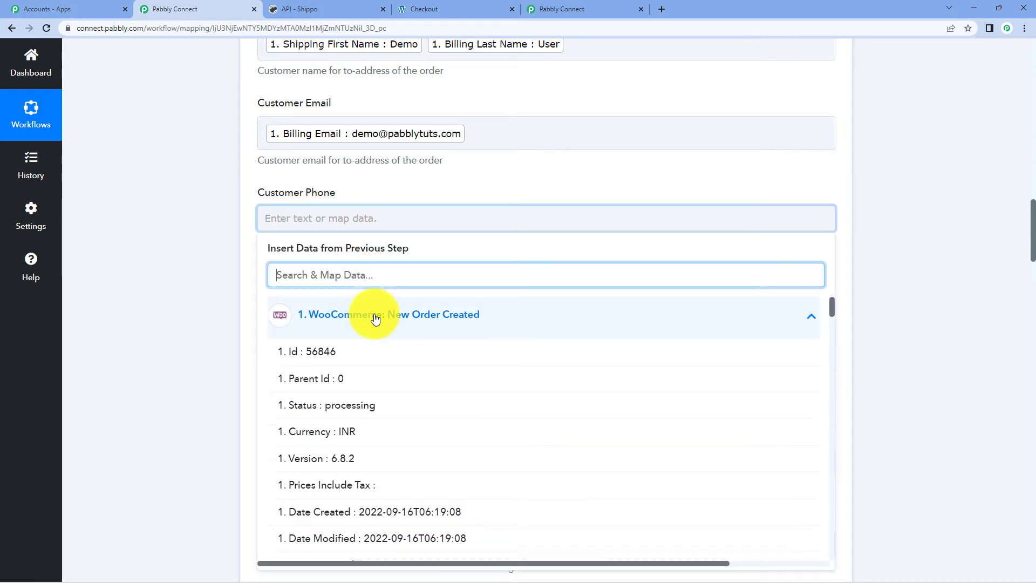
scroll(452, 440, "down", 6)
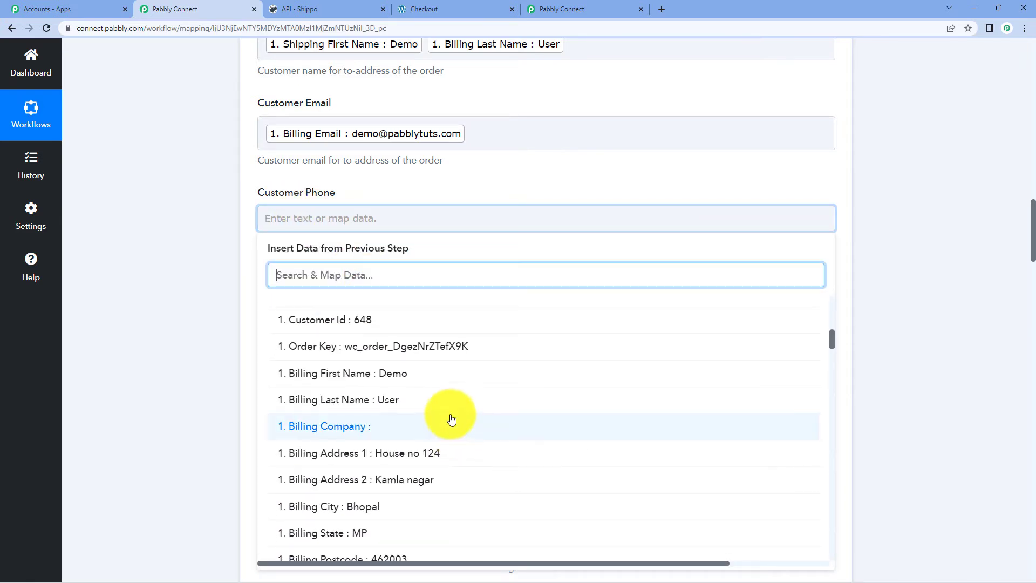
scroll(452, 416, "down", 4)
left_click(420, 427)
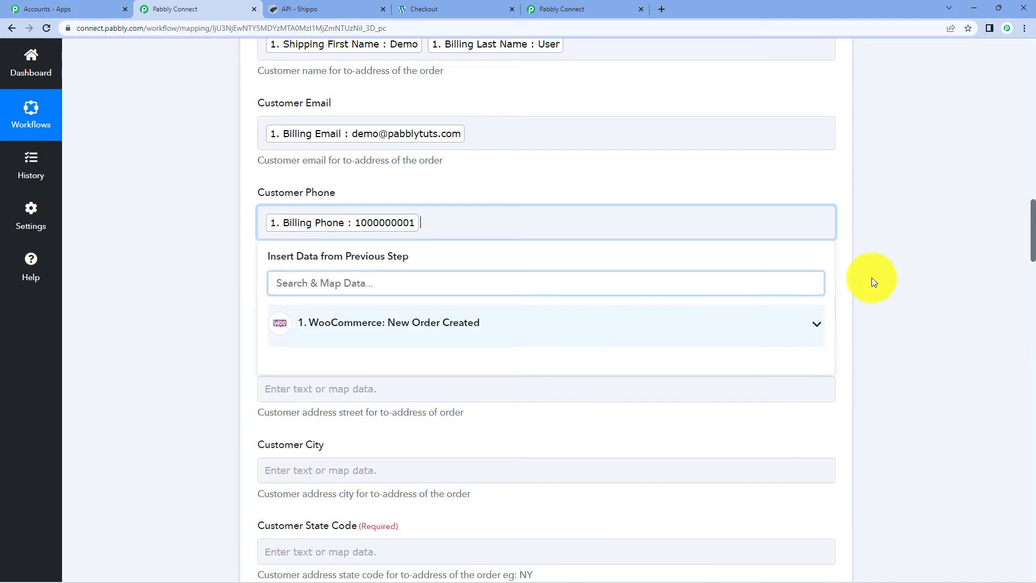
left_click(943, 216)
- Map Billing Postcode (462003) into Customer State Code
scroll(944, 215, "down", 2)
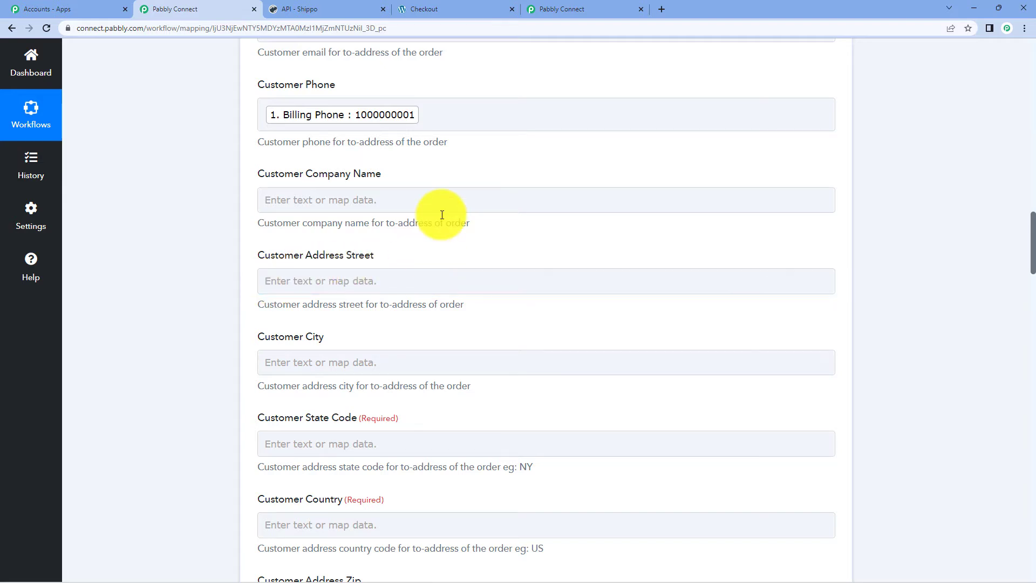
scroll(441, 215, "down", 2)
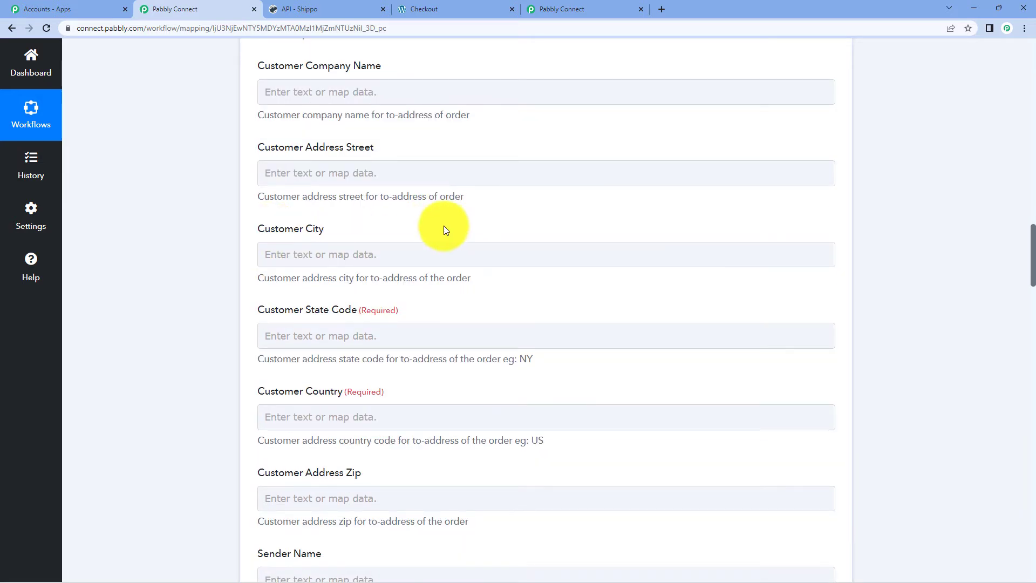
scroll(444, 226, "up", 6)
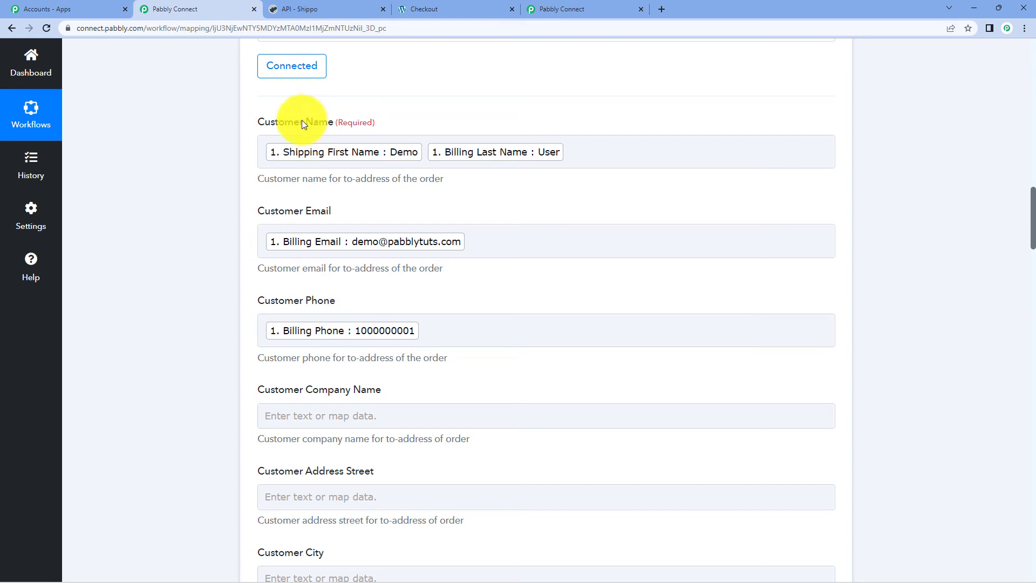
scroll(518, 259, "down", 4)
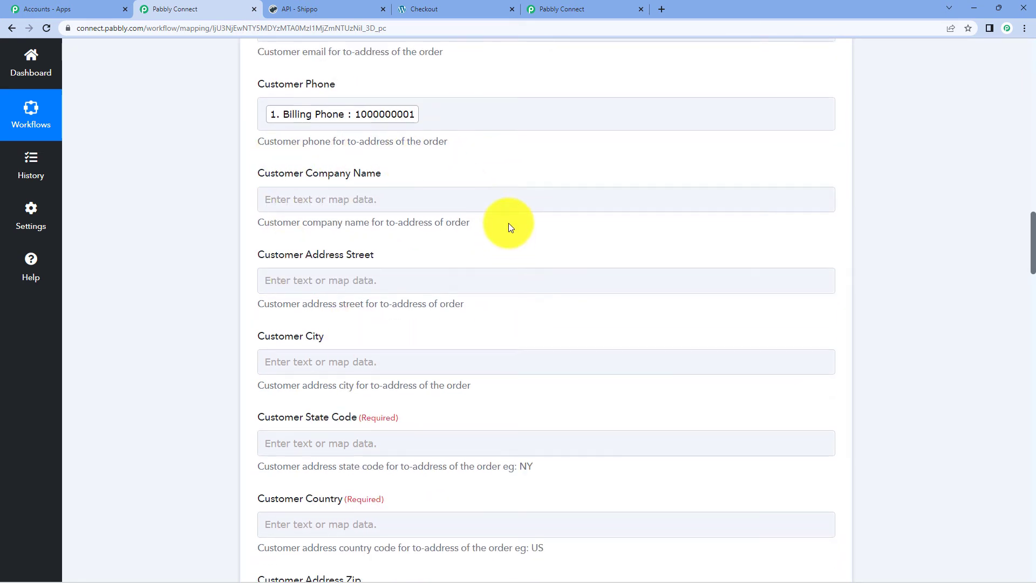
scroll(509, 222, "down", 5)
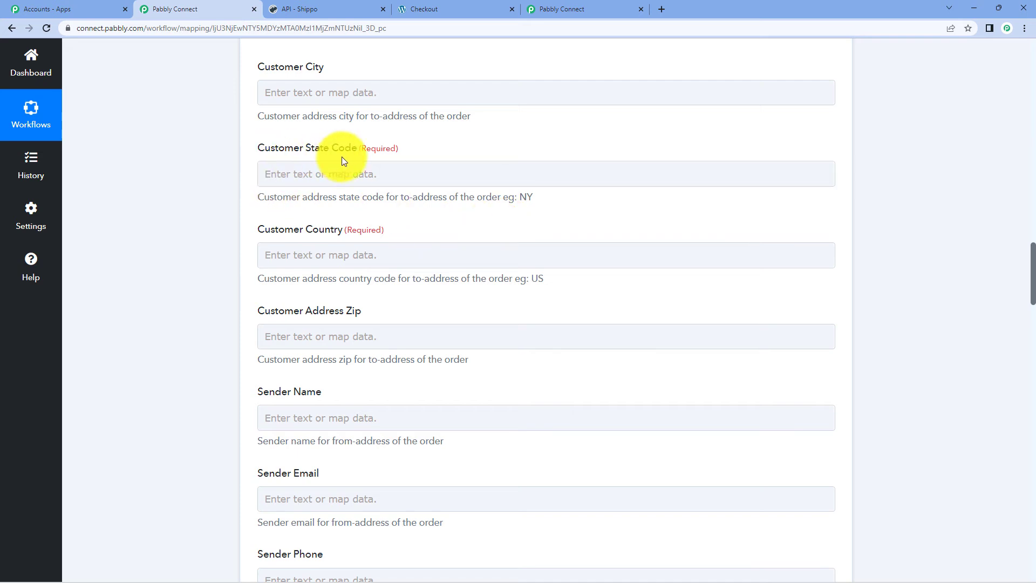
left_click(336, 172)
left_click(375, 270)
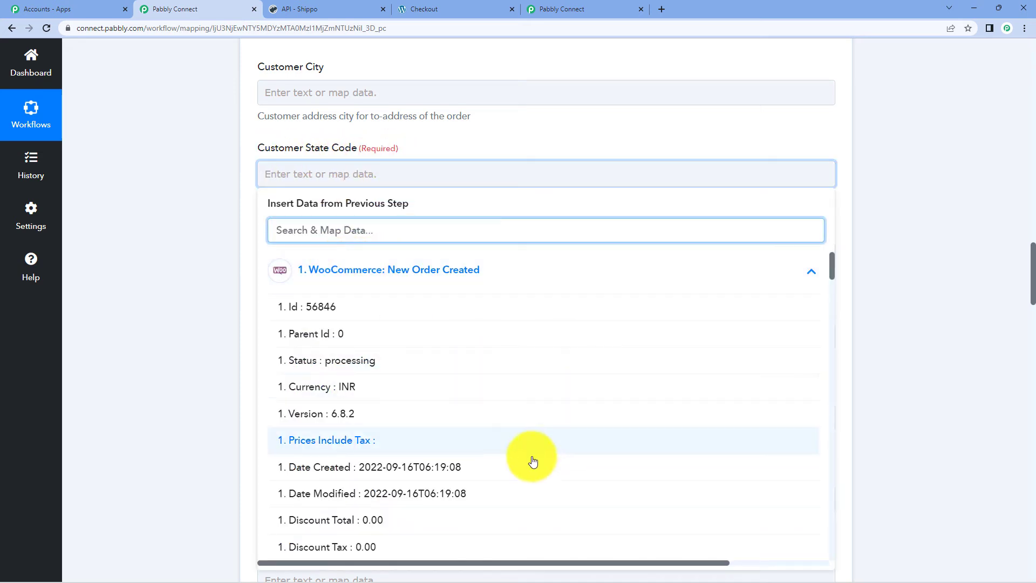
scroll(467, 384, "down", 7)
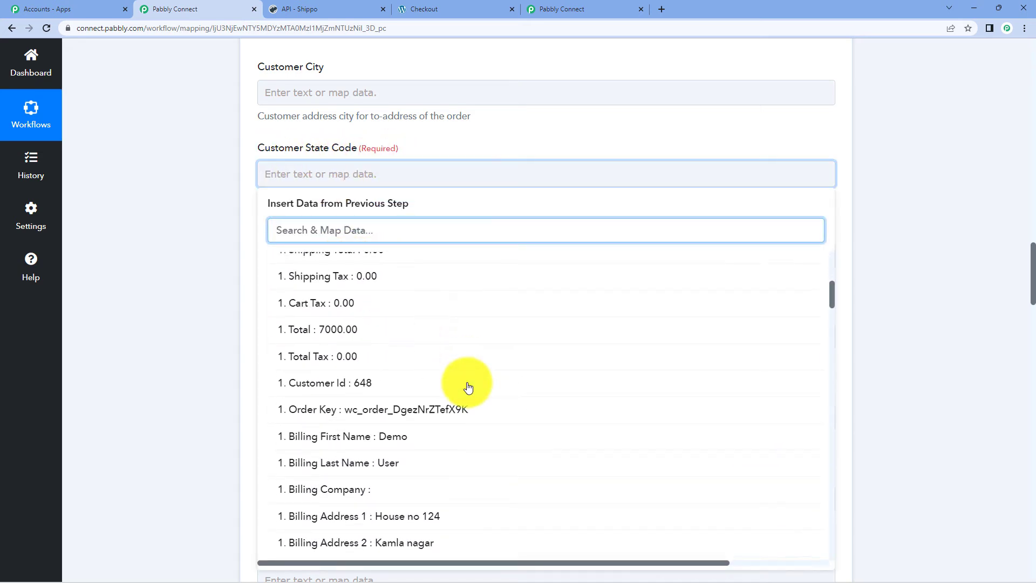
scroll(468, 387, "down", 4)
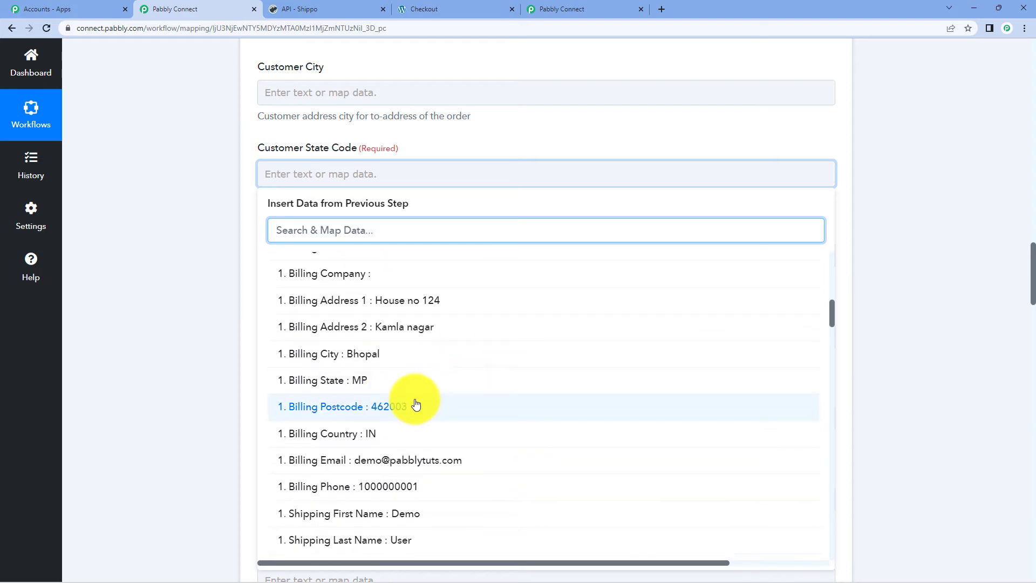
left_click(416, 405)
left_click(891, 181)
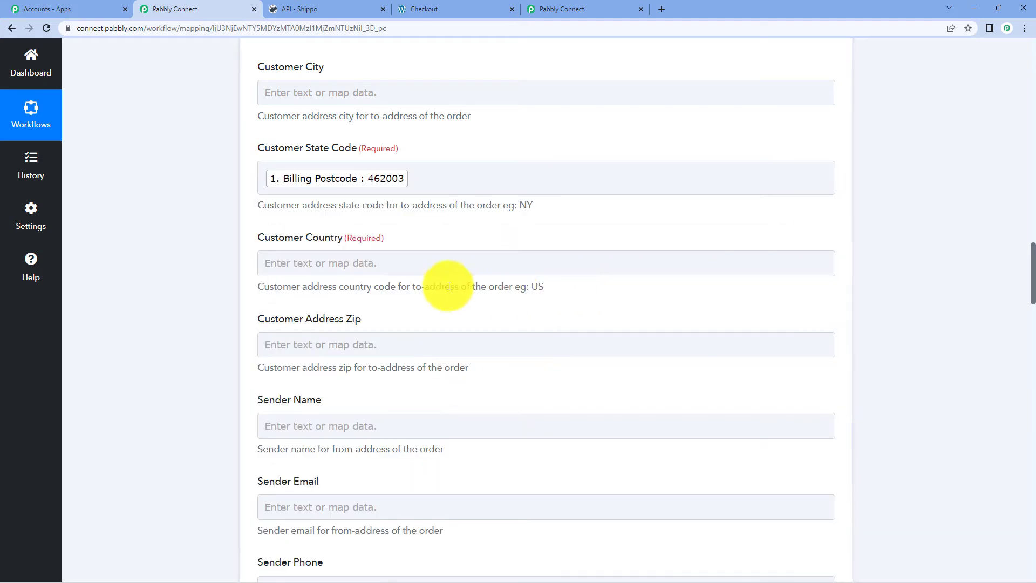
- Map Billing Country (IN) into Customer Country
left_click(397, 263)
left_click(348, 359)
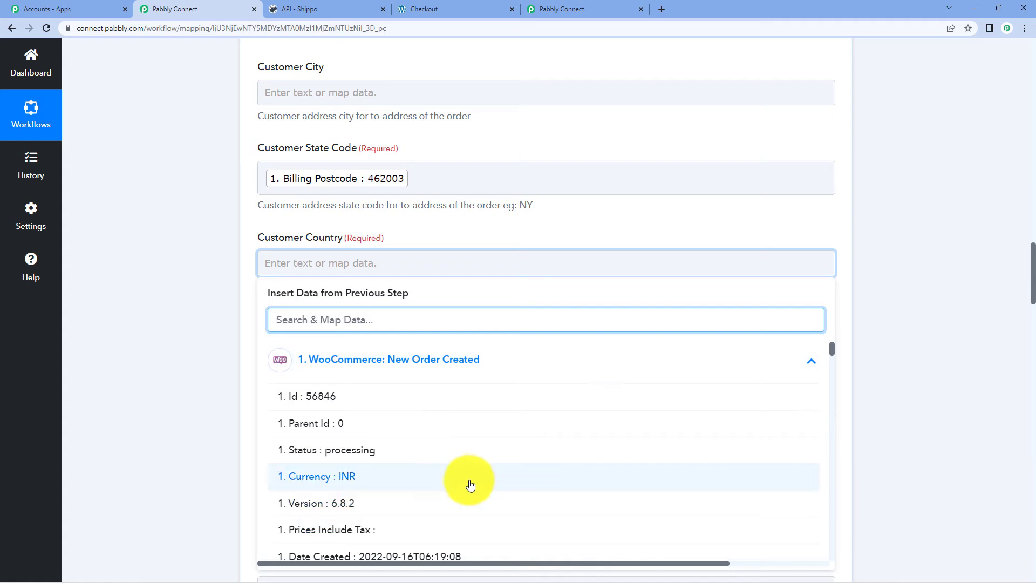
scroll(502, 466, "down", 3)
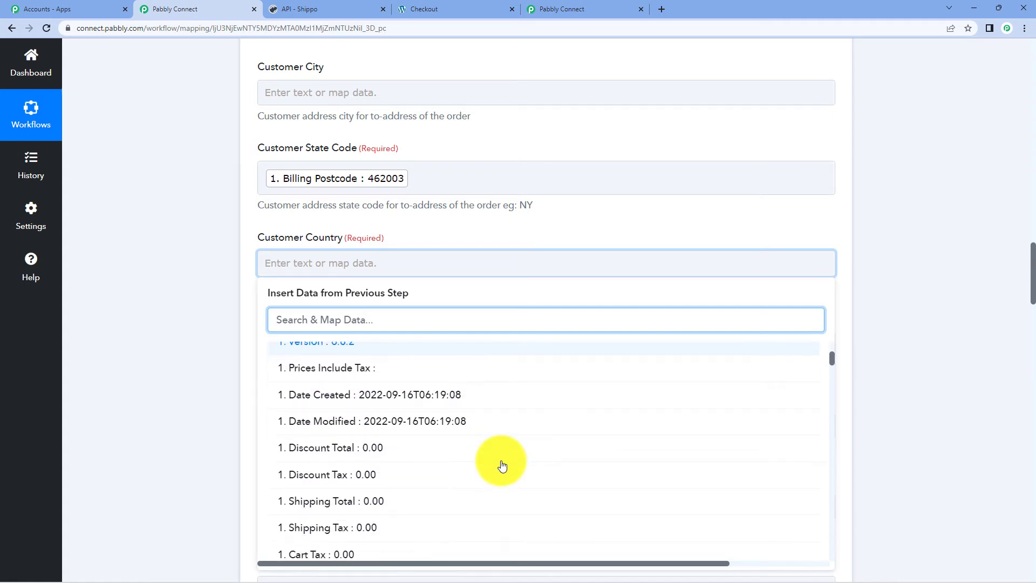
scroll(501, 458, "down", 6)
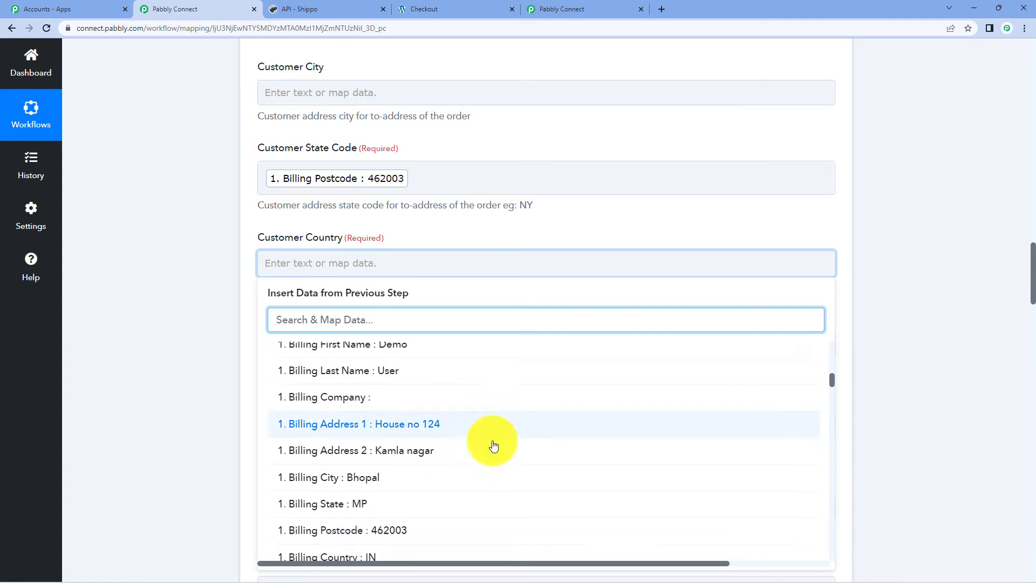
scroll(493, 444, "down", 3)
left_click(409, 424)
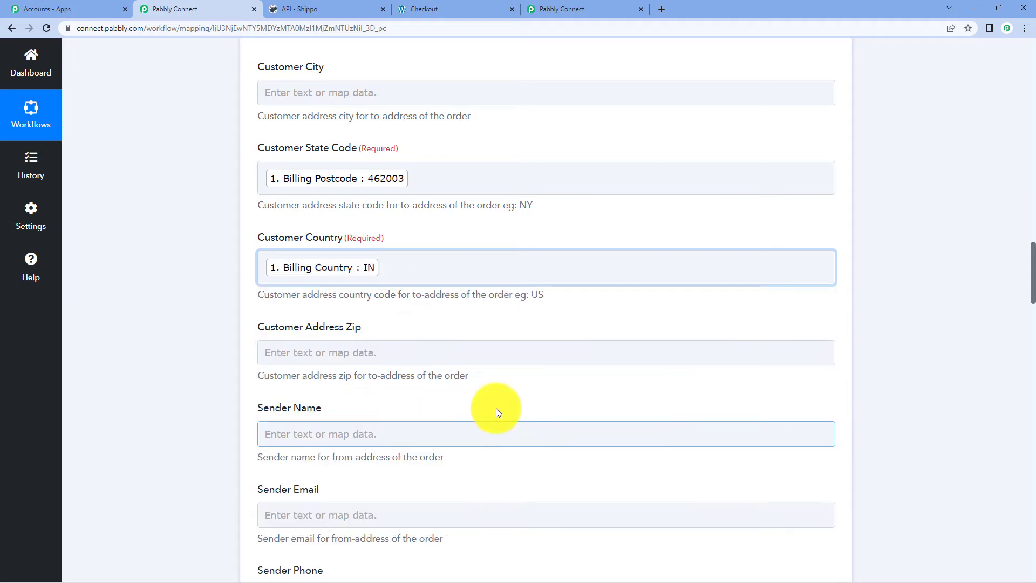
left_click(925, 178)
scroll(896, 217, "down", 4)
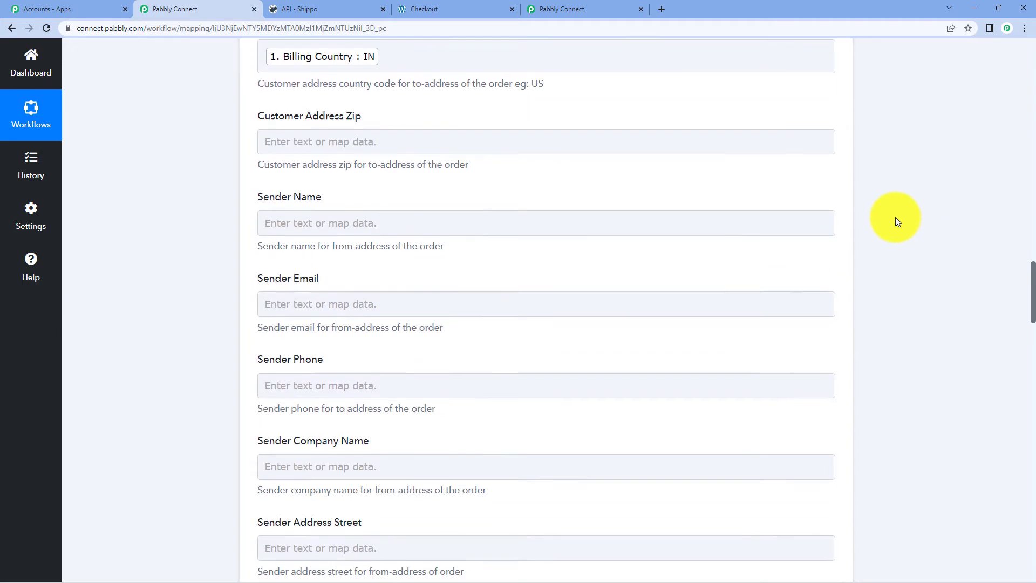
scroll(896, 217, "down", 1)
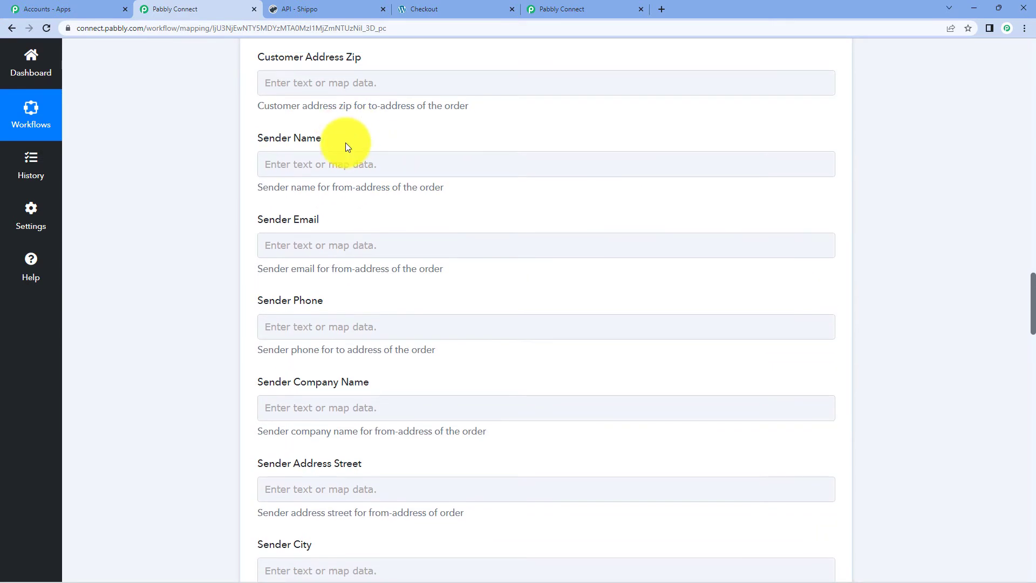
- Fill in the sender name and the sender's e-mail address
left_click(310, 170)
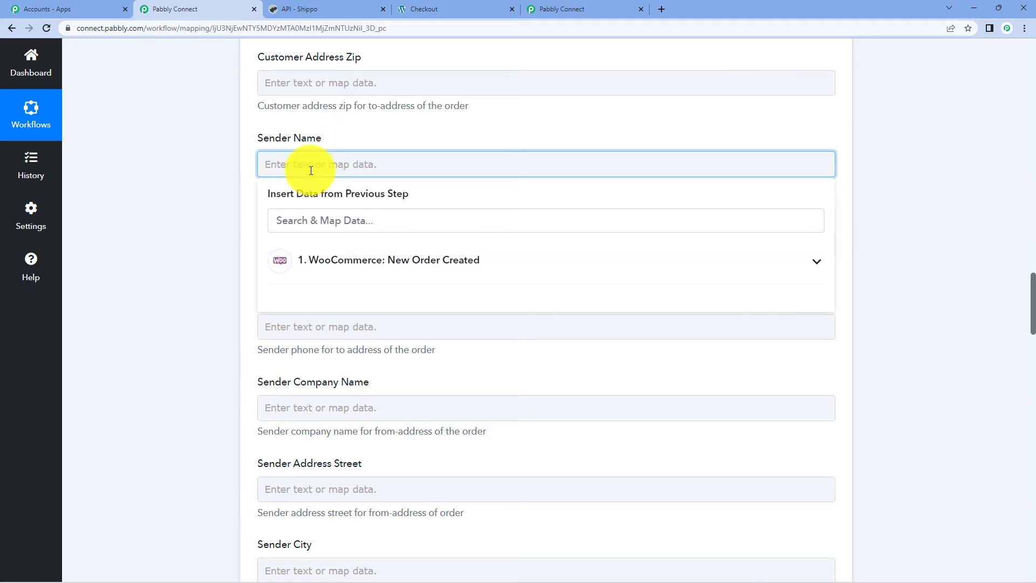
type("Pabbly")
left_click(895, 113)
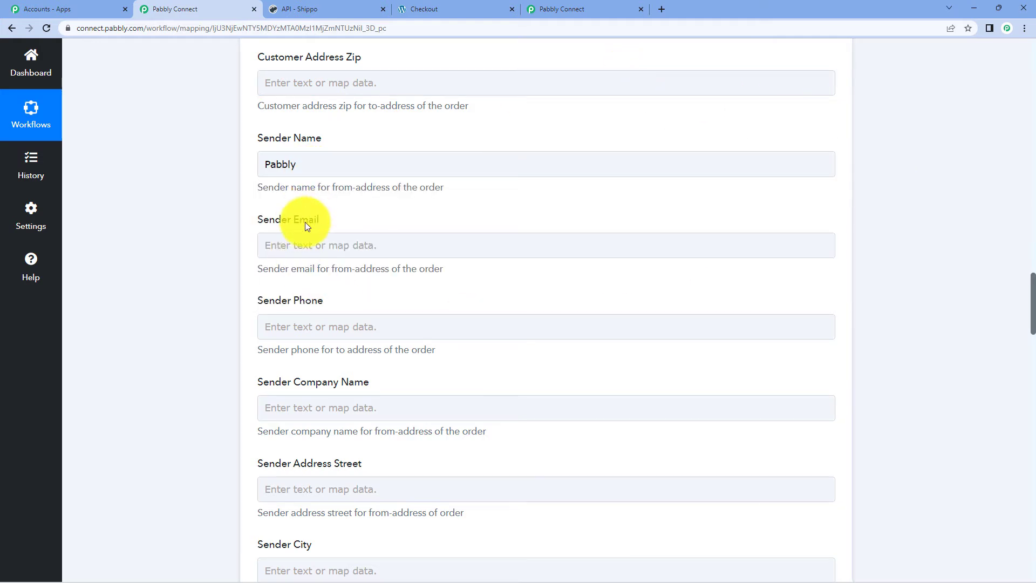
left_click(318, 246)
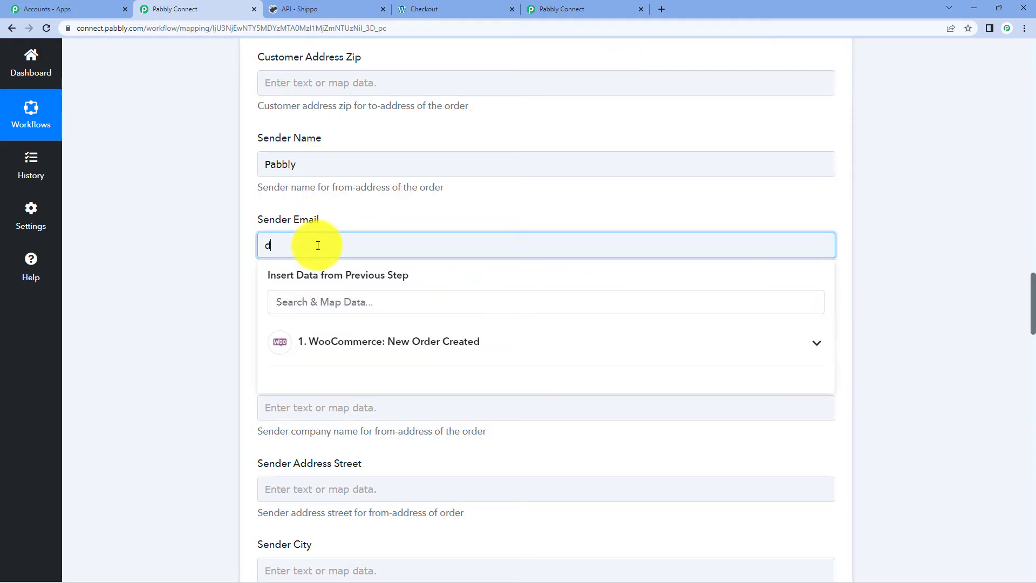
- Enter India as the Sender Country
scroll(610, 250, "down", 2)
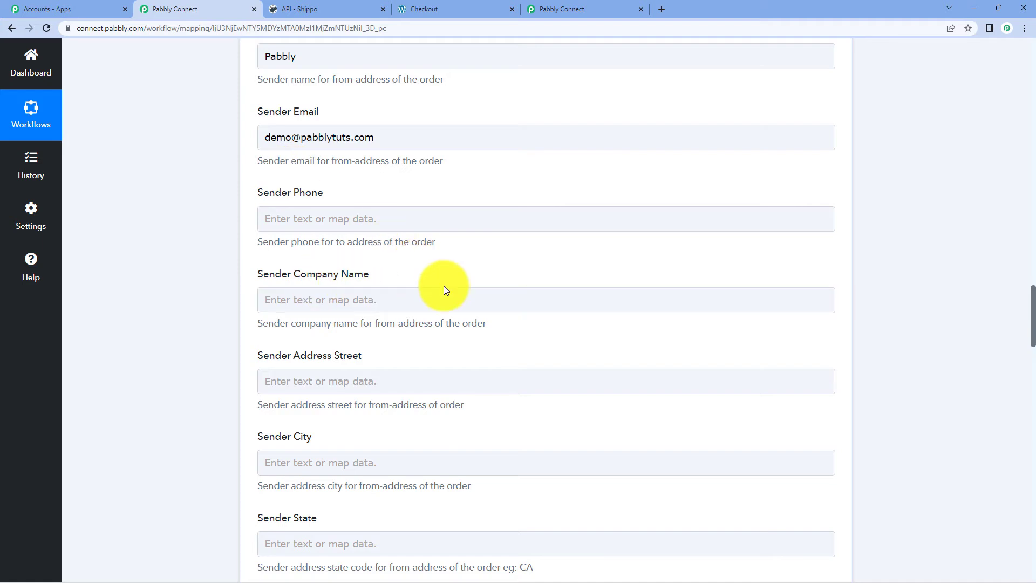
scroll(441, 279, "down", 1)
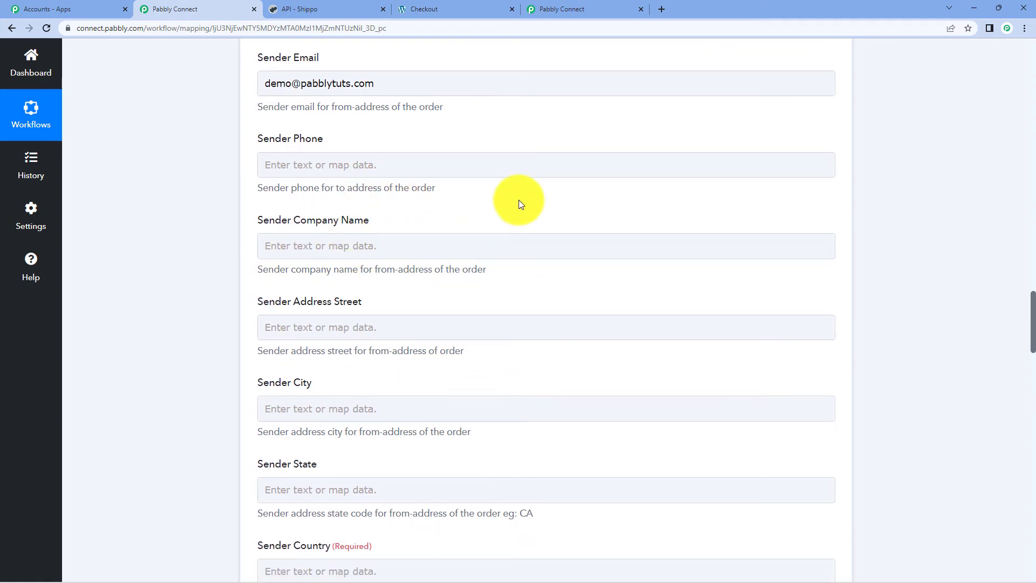
scroll(519, 204, "down", 6)
left_click(368, 256)
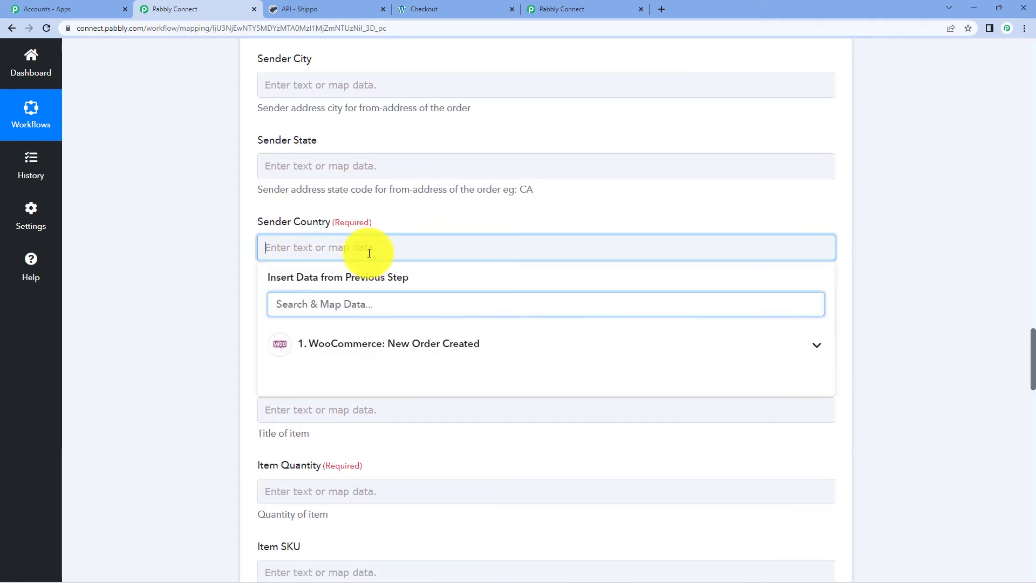
type("India")
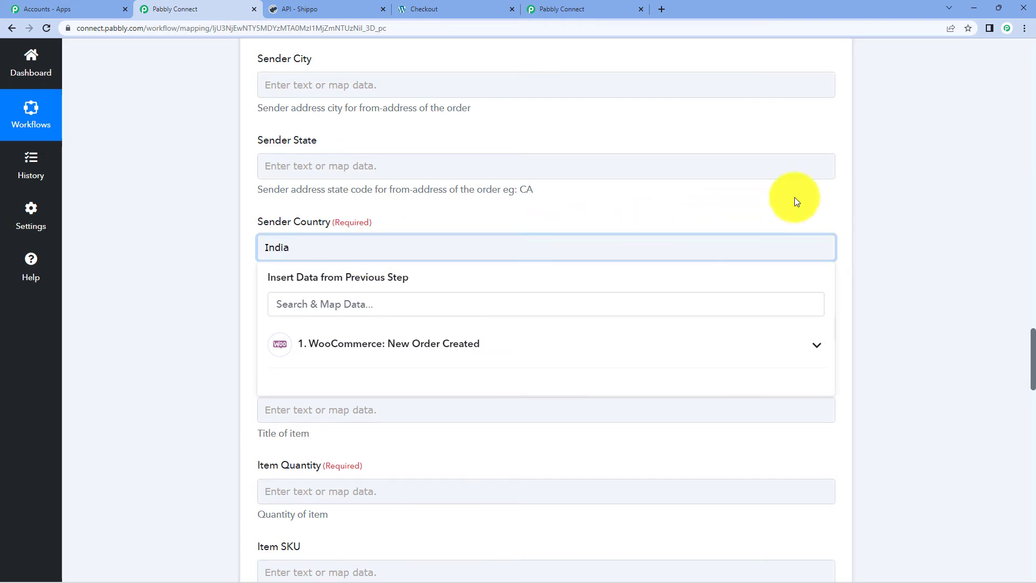
left_click(879, 174)
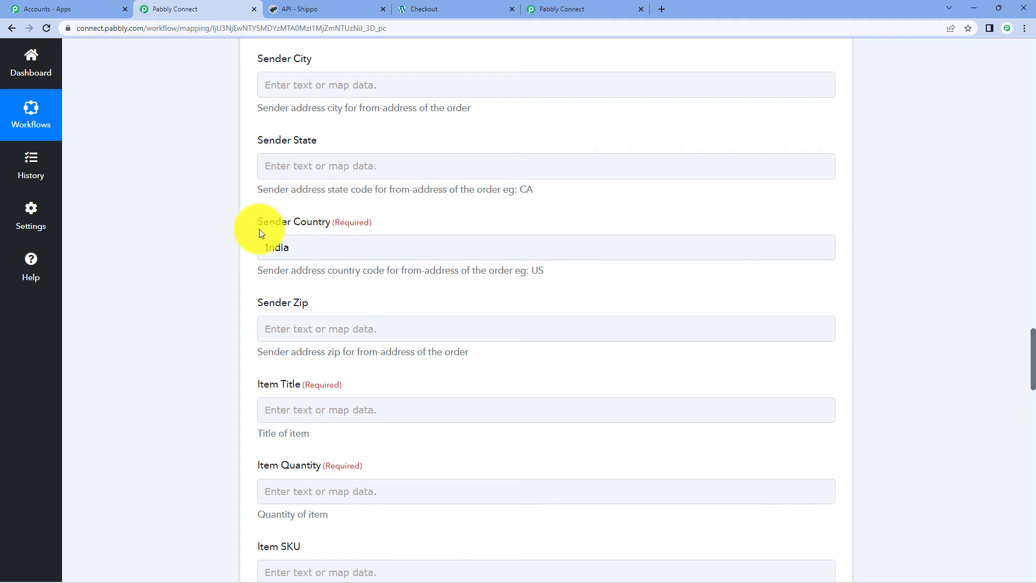
- Change the Sender Country from India to the code IN
scroll(326, 271, "up", 15)
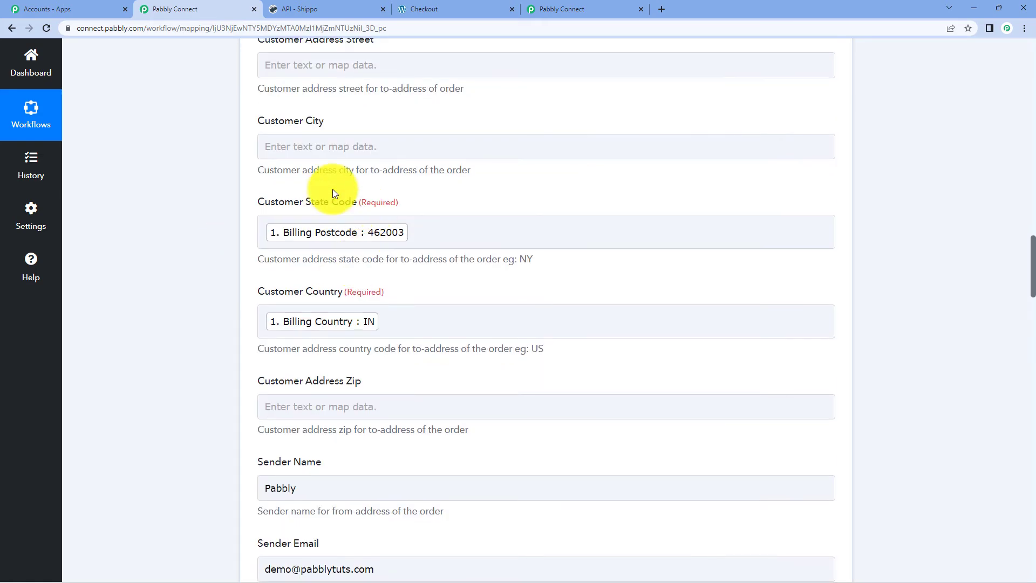
scroll(426, 243, "down", 1)
scroll(540, 278, "down", 12)
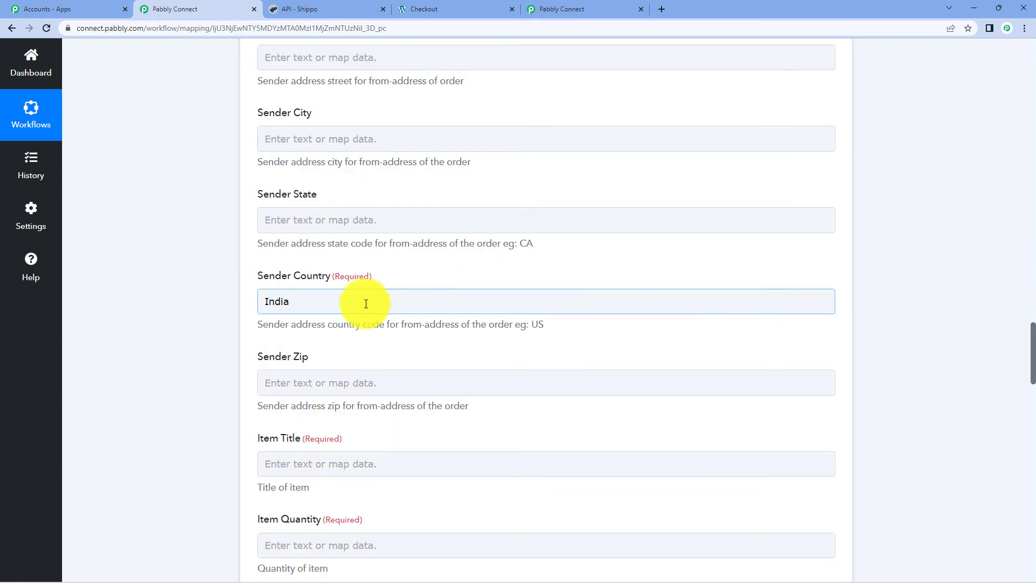
left_click(307, 312)
scroll(340, 324, "up", 13)
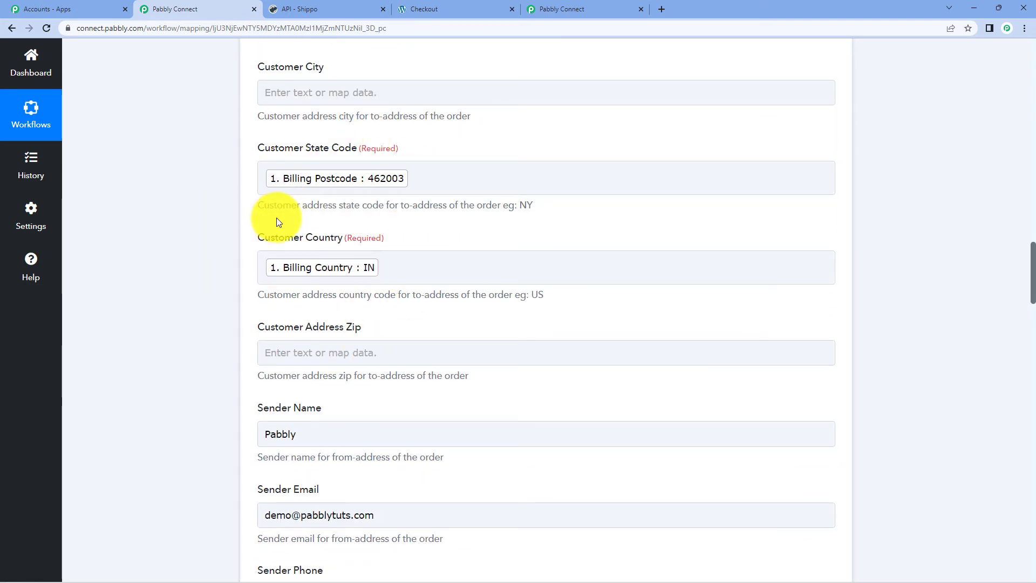
scroll(513, 282, "down", 9)
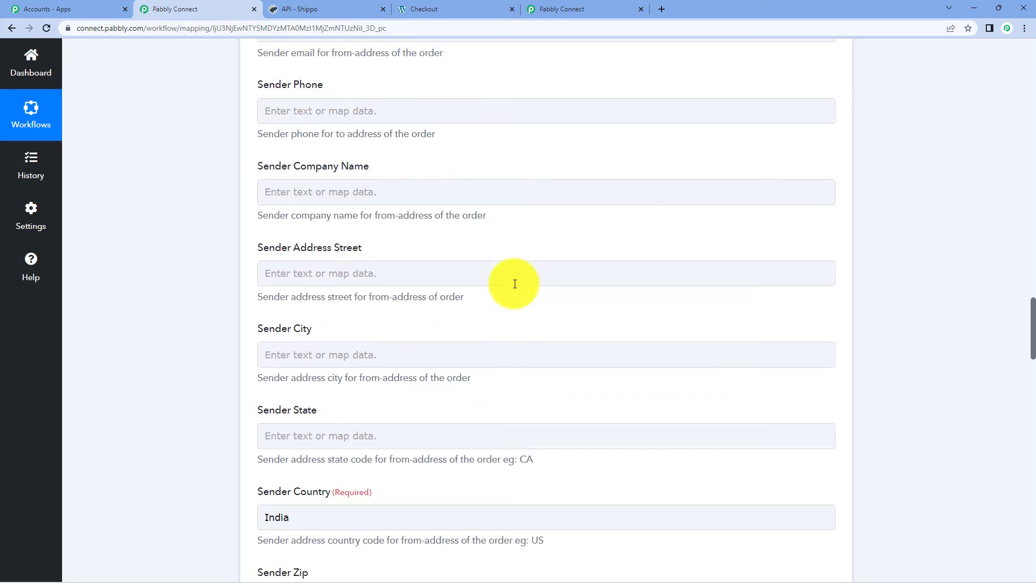
scroll(515, 284, "down", 4)
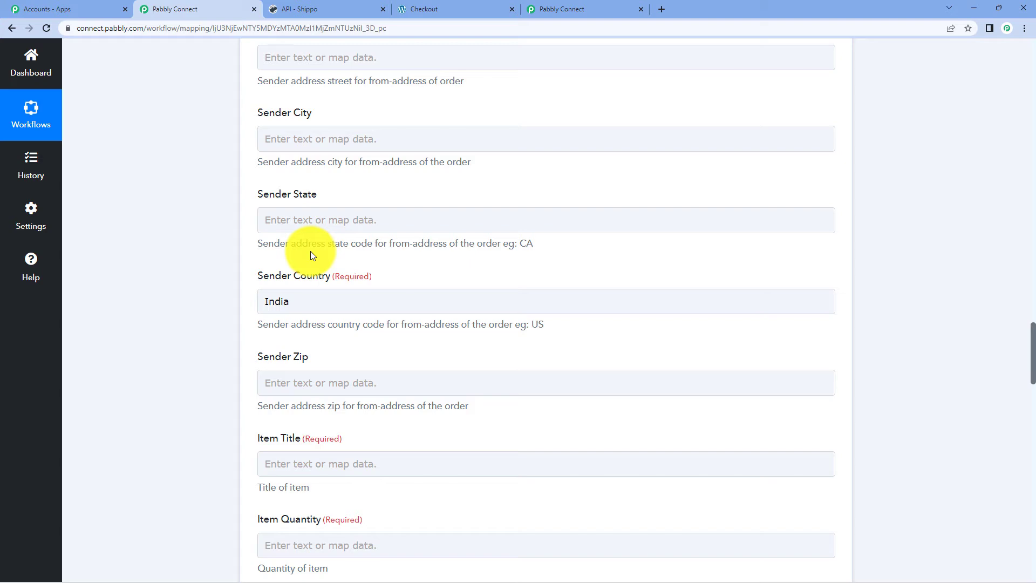
left_click_drag(310, 301, 271, 303)
key("BackSpace")
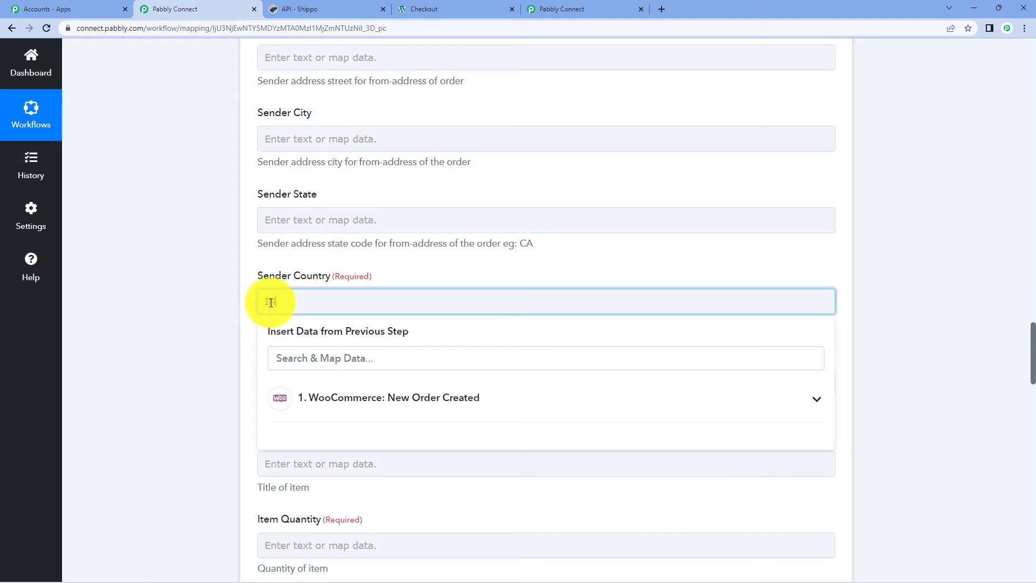
type("N")
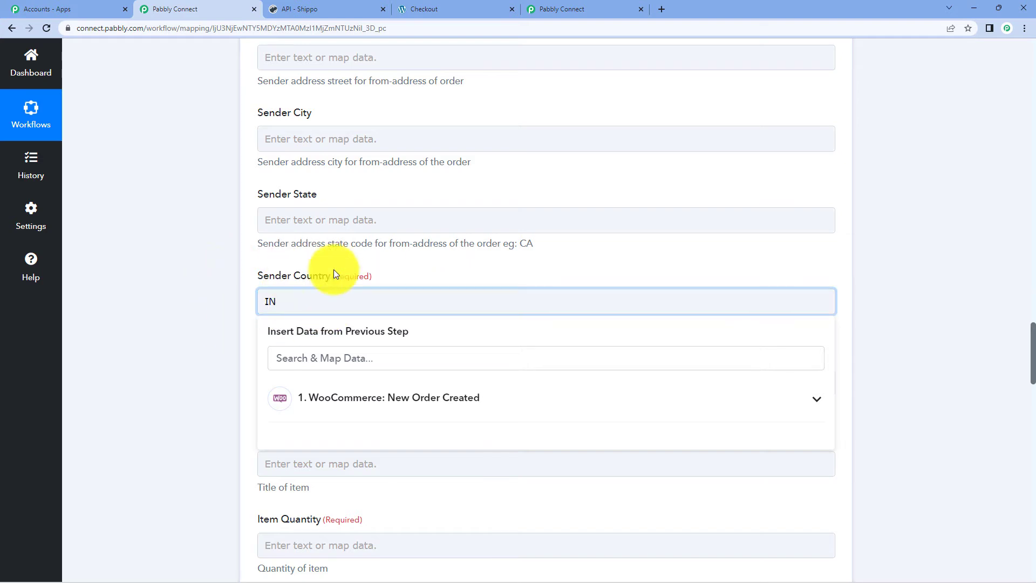
left_click(934, 149)
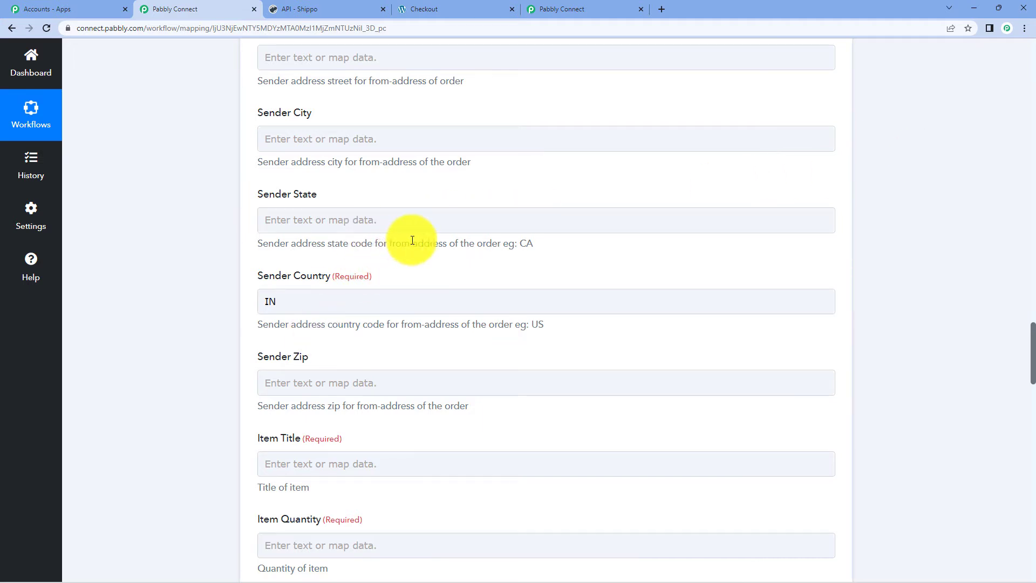
scroll(430, 249, "down", 1)
scroll(430, 248, "down", 3)
- Map Line Items 0 Name (Realme 11) to Item Title
left_click(331, 301)
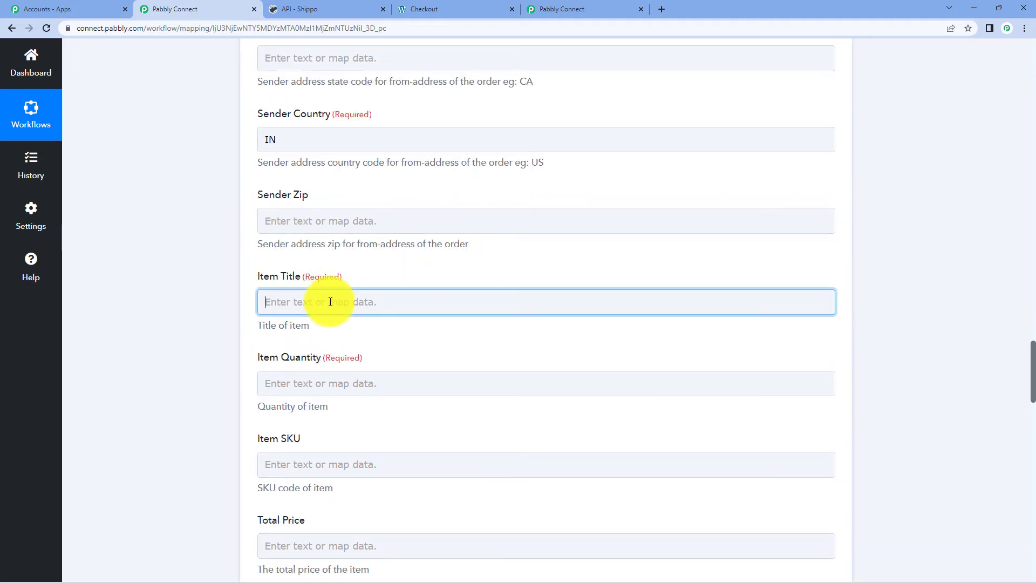
left_click(366, 416)
scroll(426, 392, "down", 5)
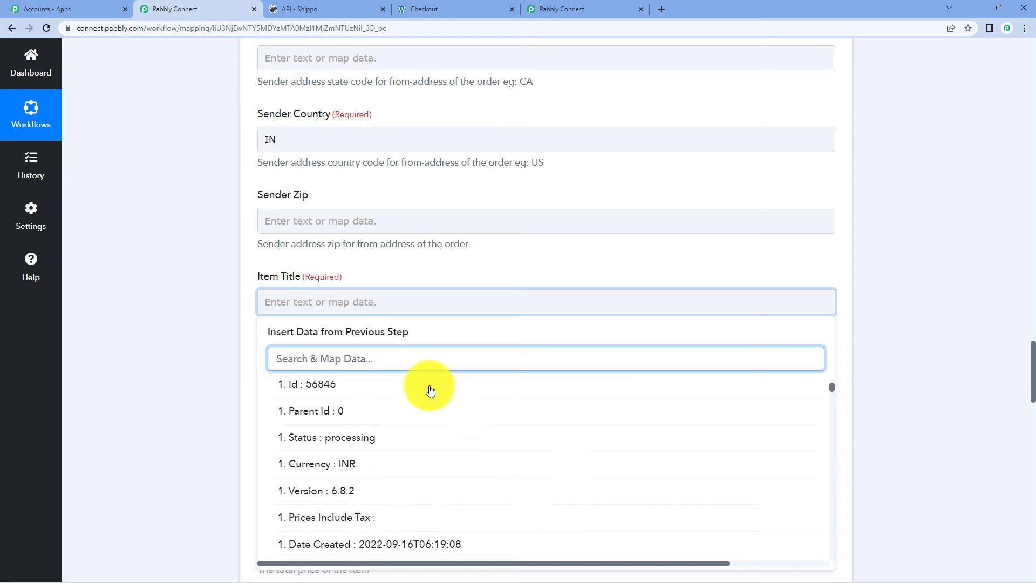
scroll(443, 427, "down", 1)
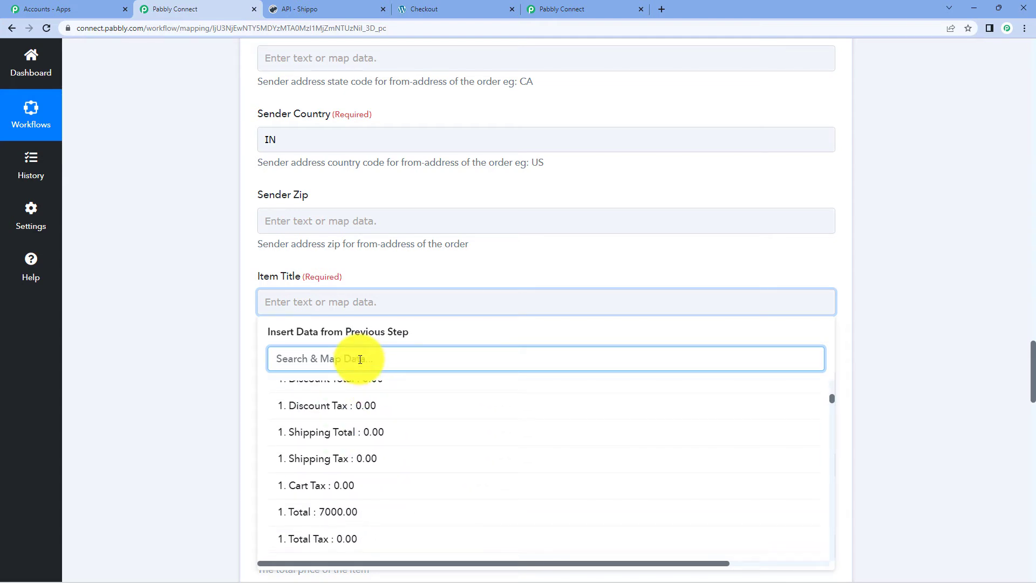
type("rea")
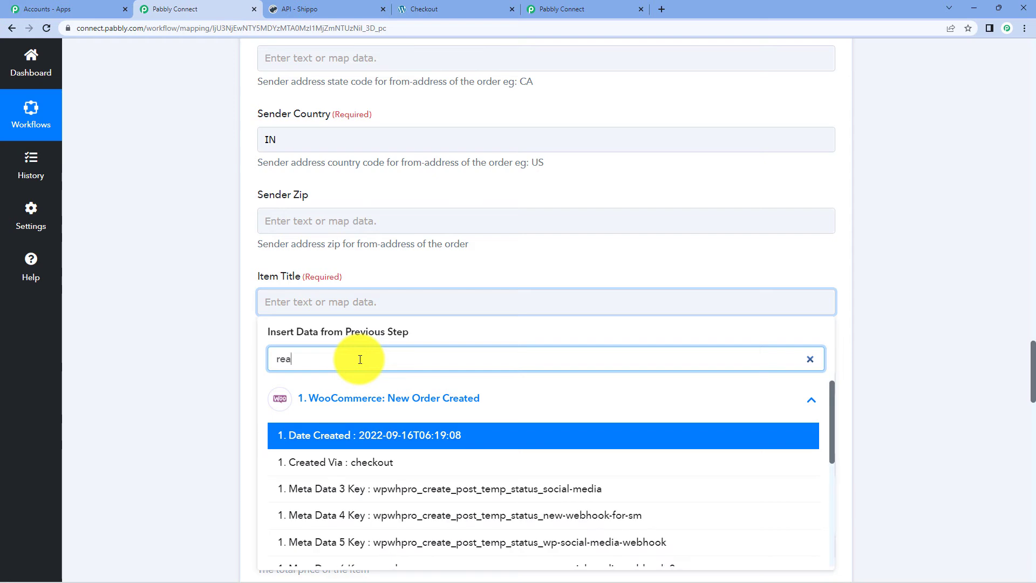
type("l")
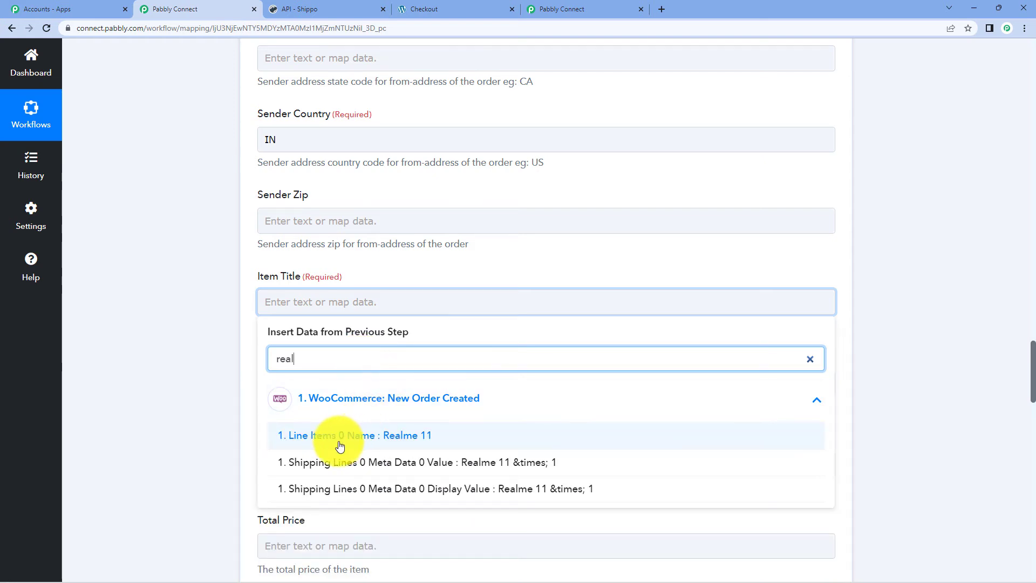
left_click(458, 438)
left_click(932, 285)
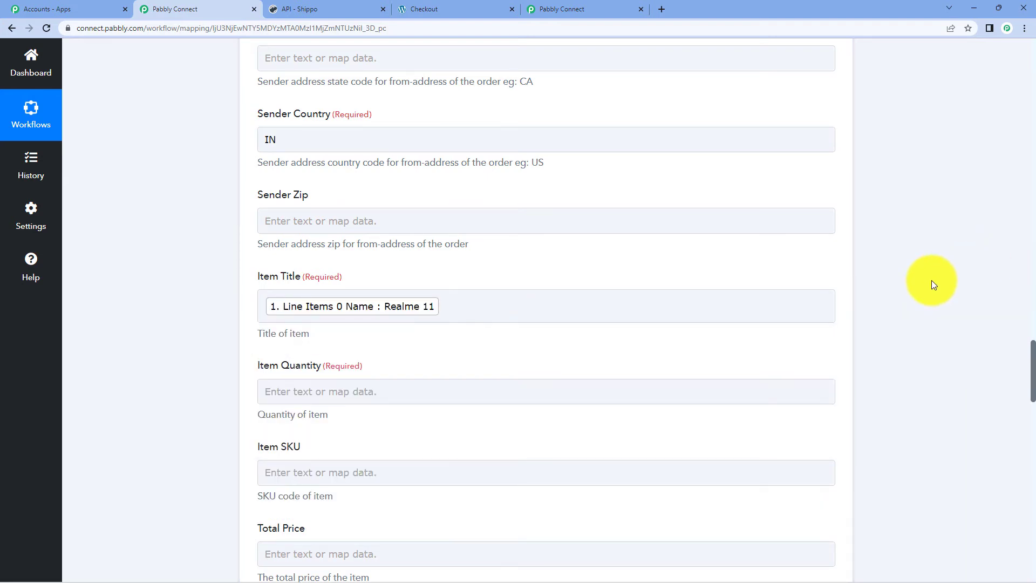
- Map Line Items 0 Quantity (1) to Item Quantity
scroll(453, 243, "down", 3)
left_click(324, 233)
left_click(360, 328)
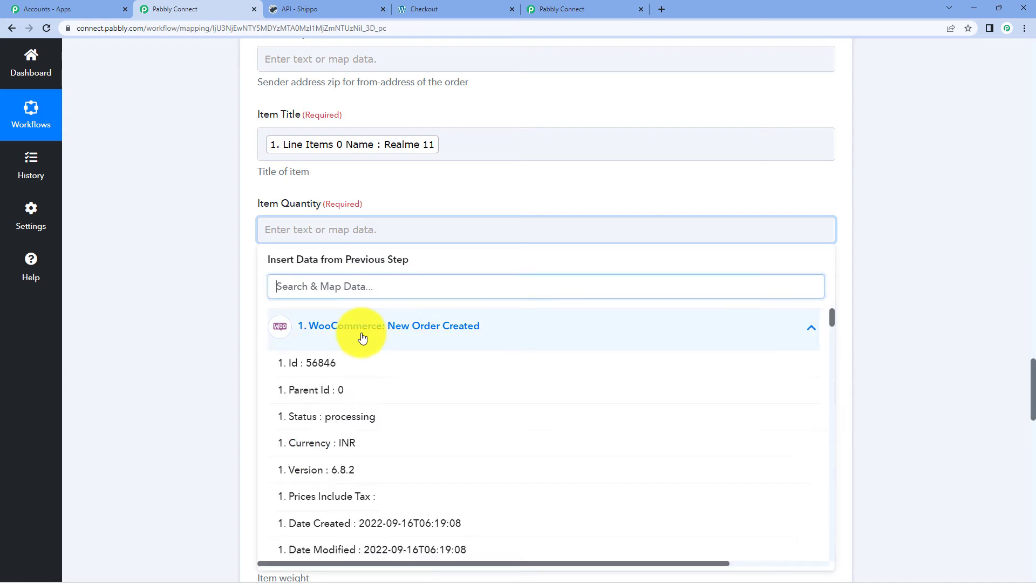
scroll(388, 383, "down", 2)
scroll(389, 390, "down", 7)
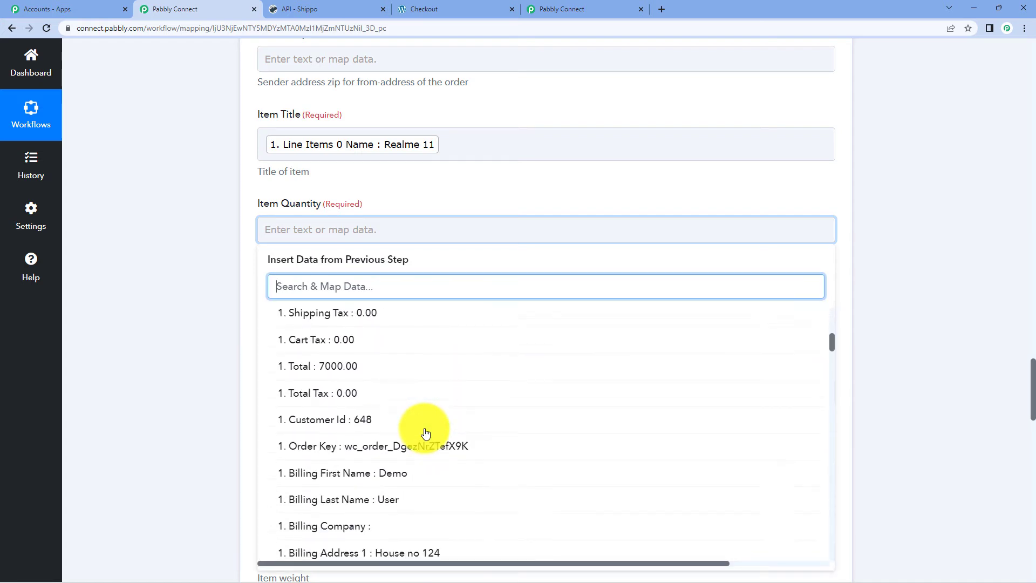
type("quant")
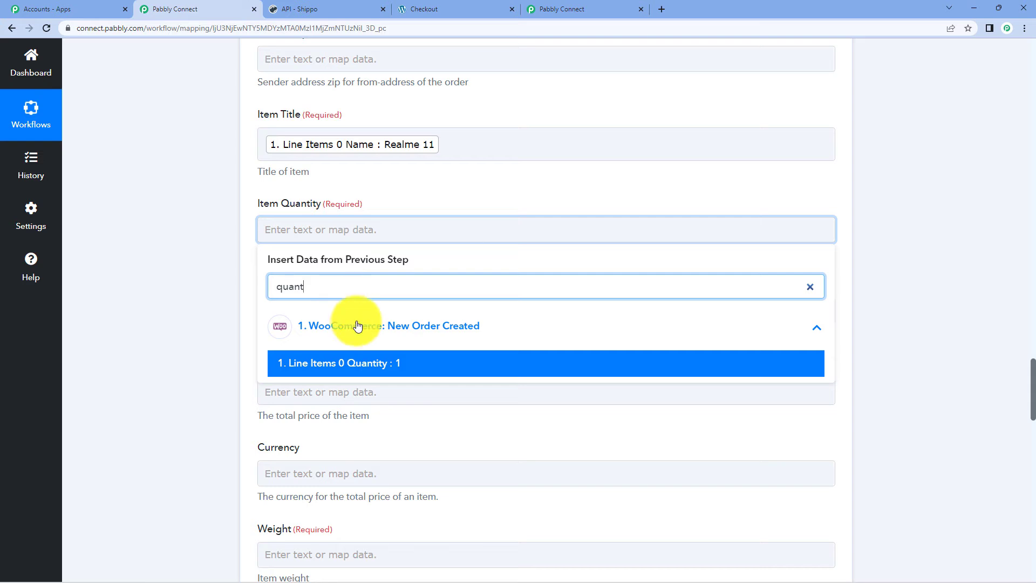
left_click(377, 372)
left_click(967, 180)
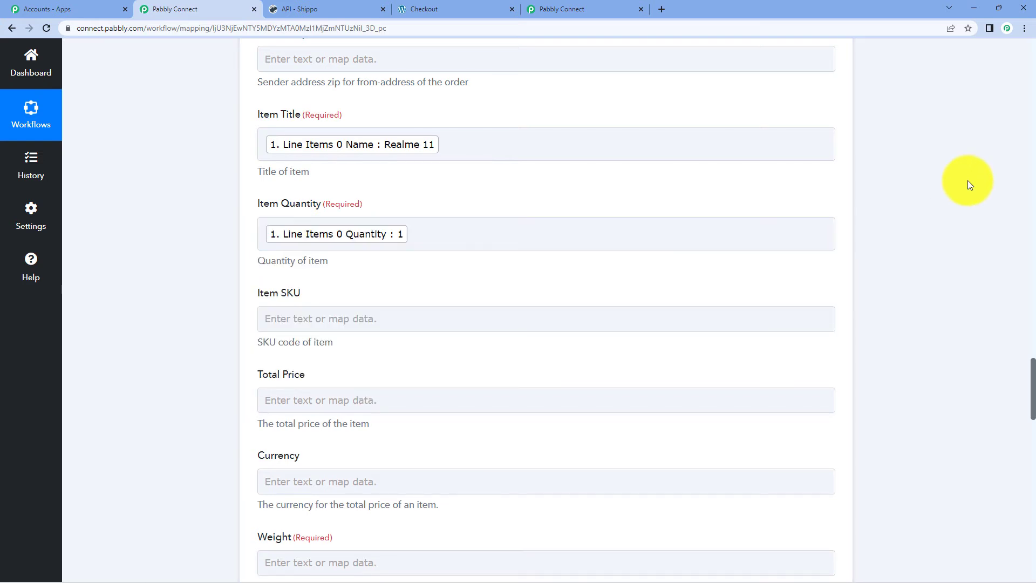
- Search 'wei' for the Weight field, then close the list without mapping a weight
scroll(675, 303, "down", 4)
scroll(533, 298, "down", 1)
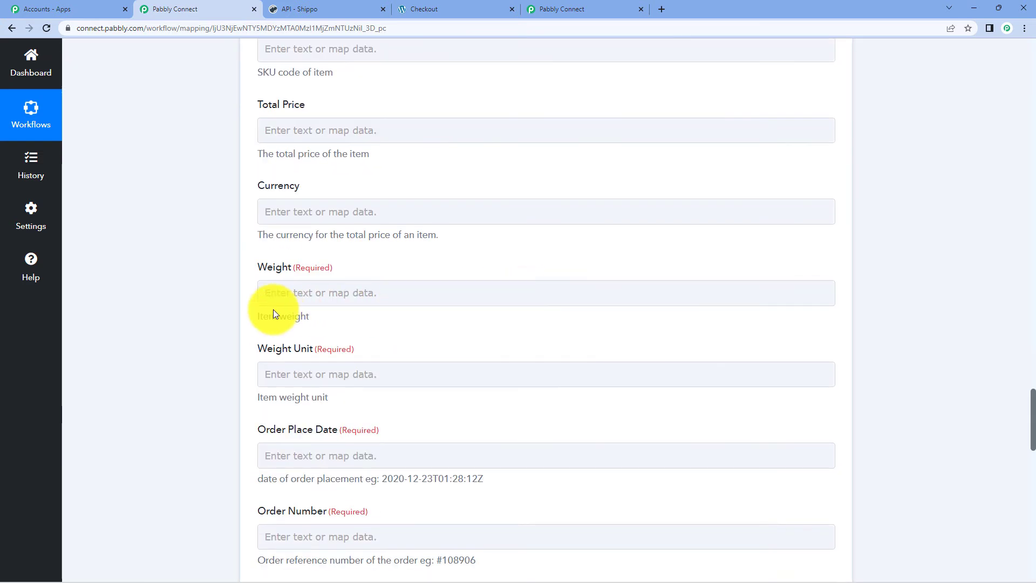
left_click(301, 293)
type("we")
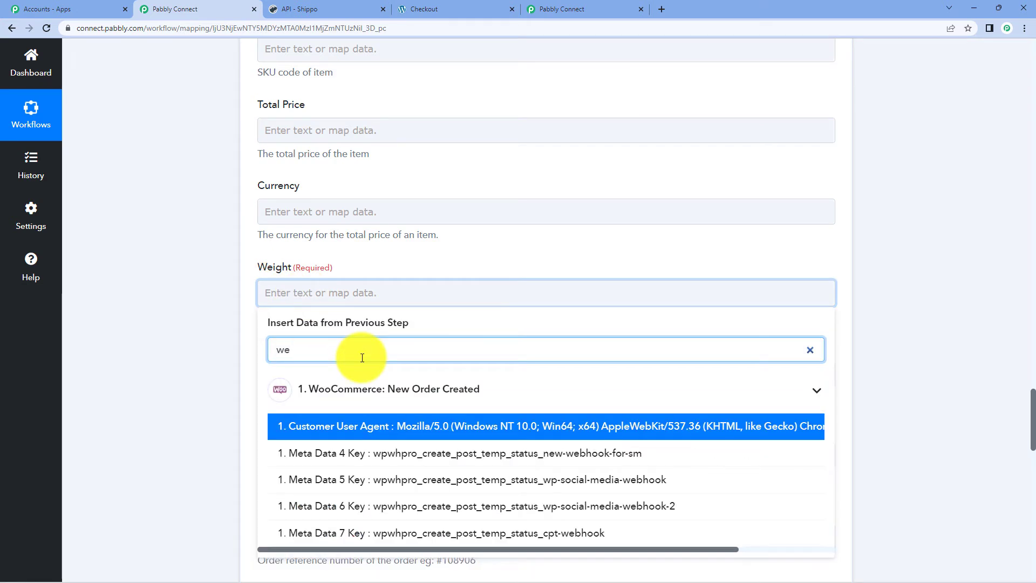
type("igh")
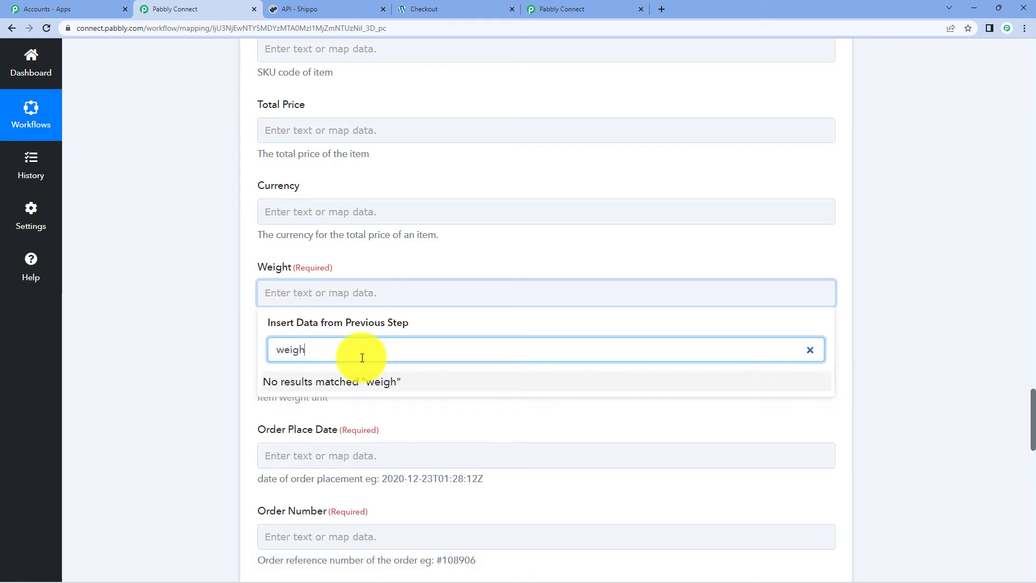
left_click(990, 212)
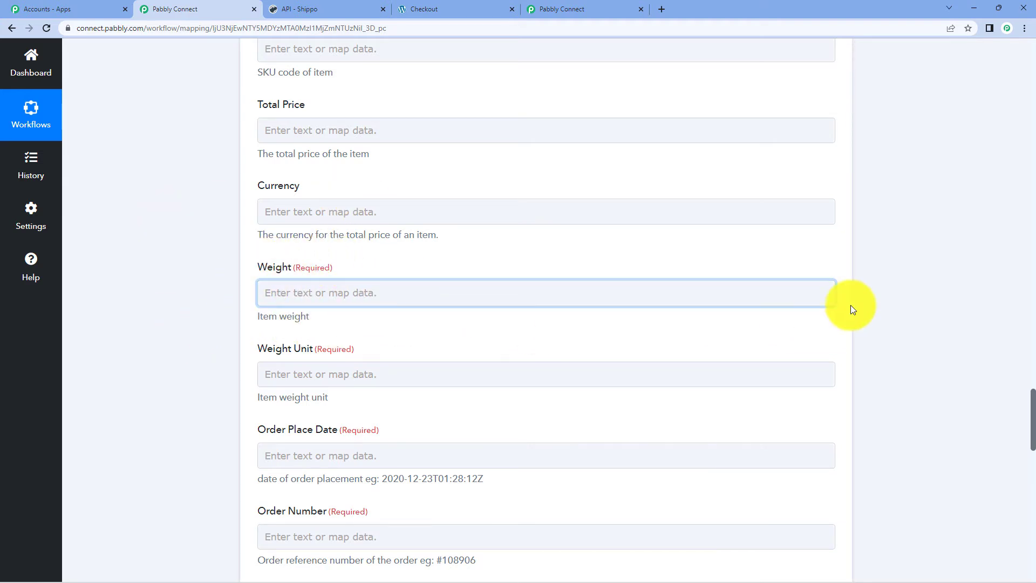
- Add a WooCommerce 'Retrieve a Product by ID' step before Shippo and begin connecting it
scroll(900, 298, "up", 15)
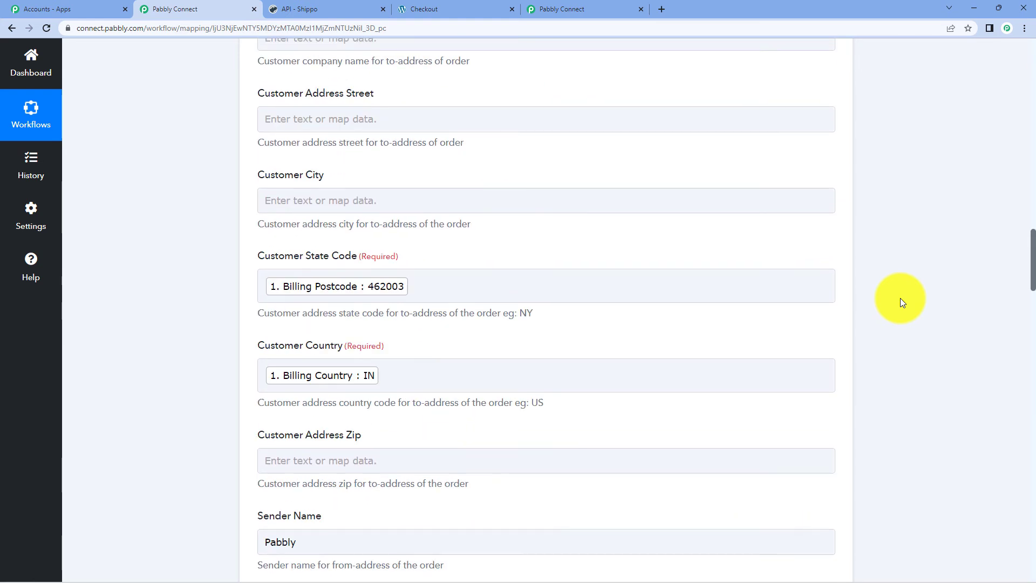
scroll(900, 298, "up", 20)
scroll(494, 276, "down", 3)
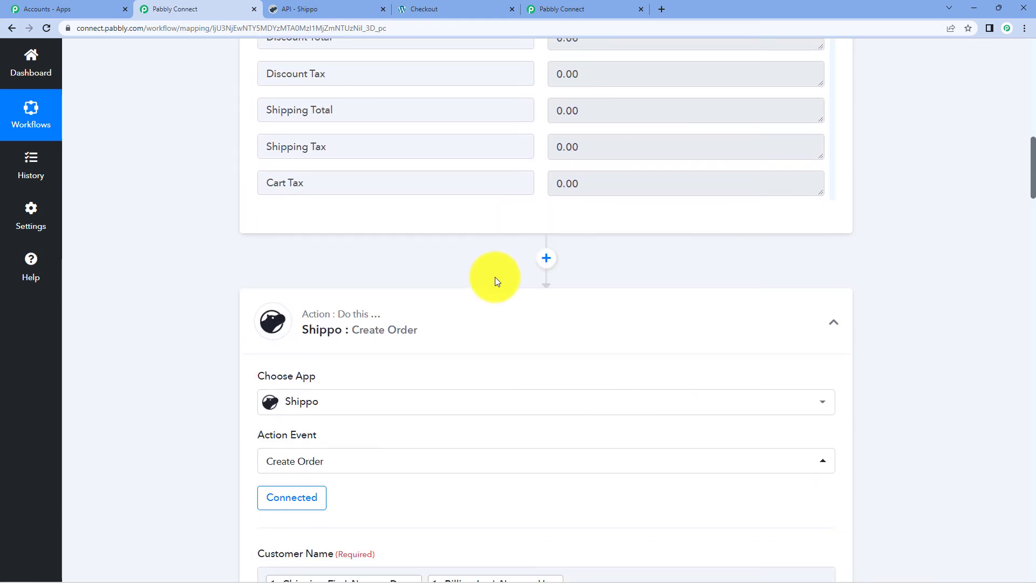
left_click(546, 258)
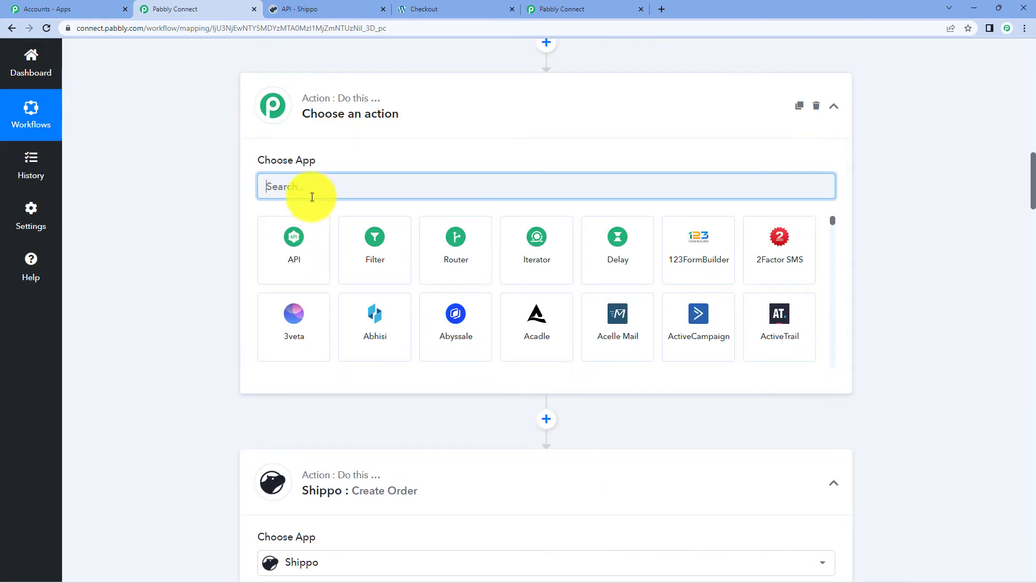
type("woo")
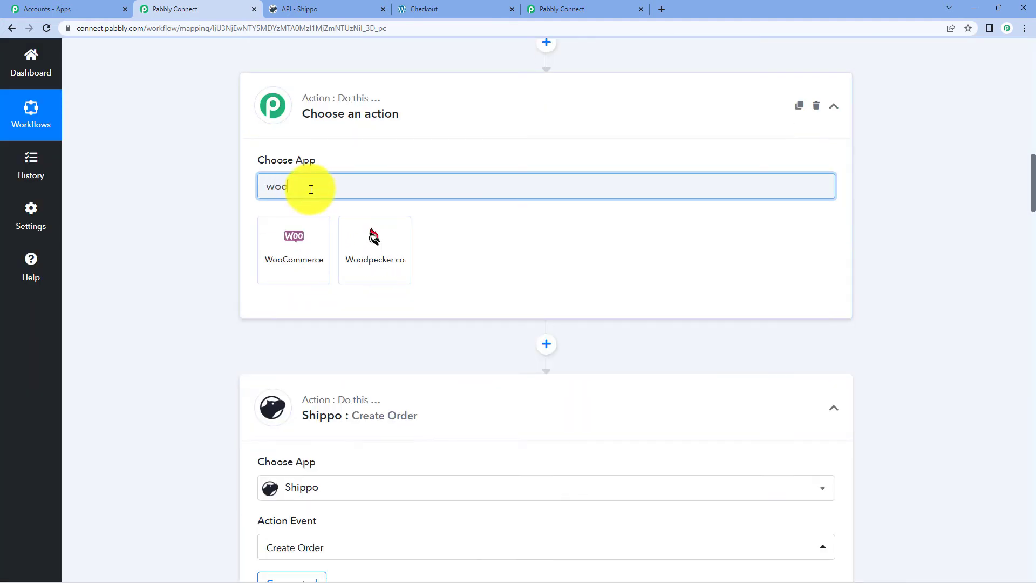
left_click(321, 282)
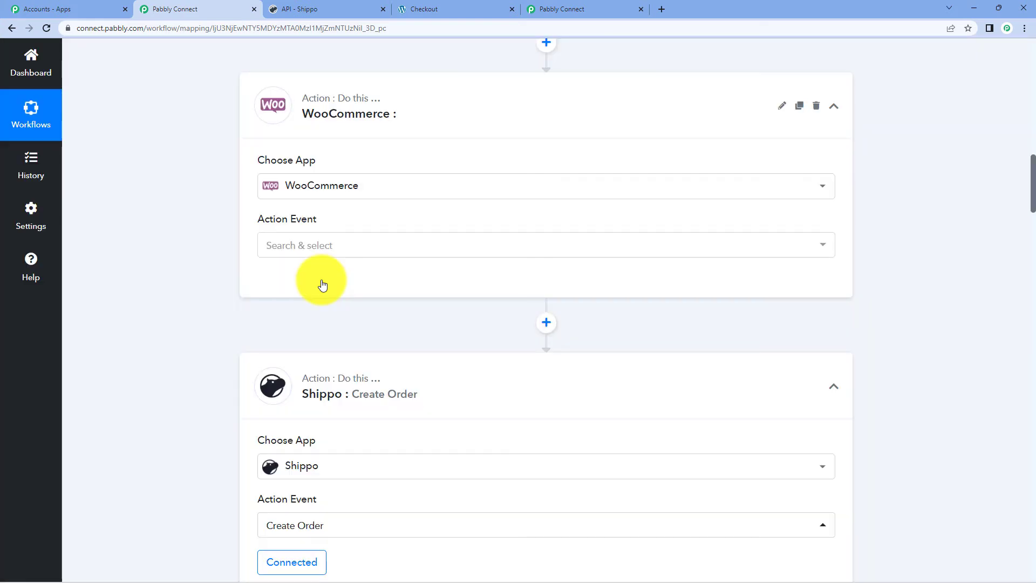
left_click(301, 248)
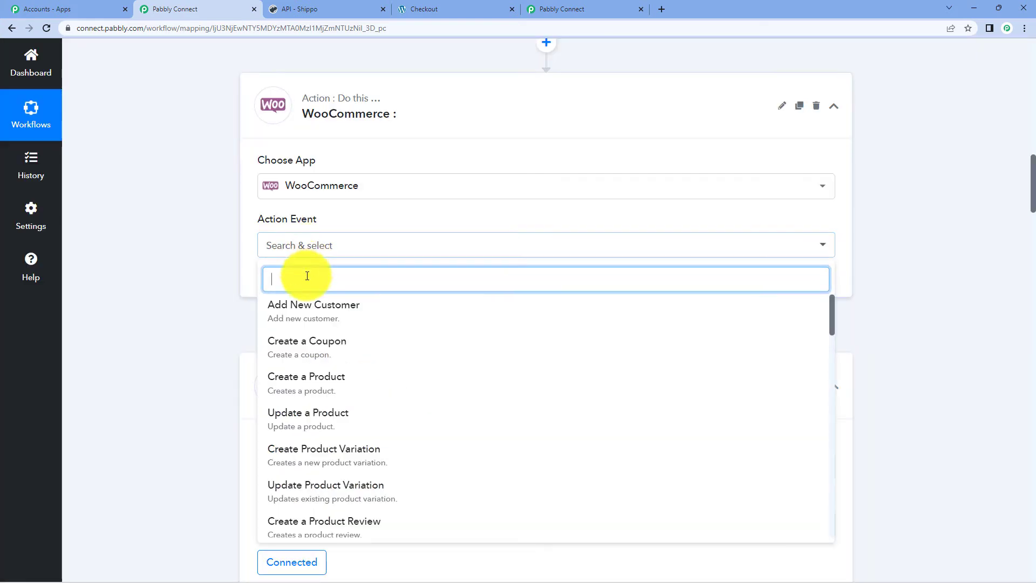
type("retr")
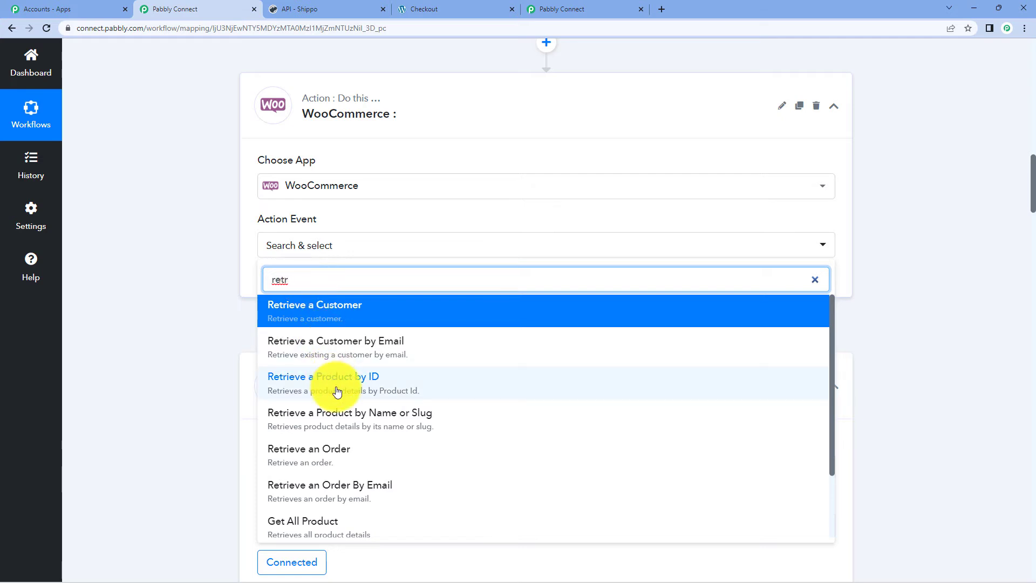
left_click(335, 378)
left_click(296, 295)
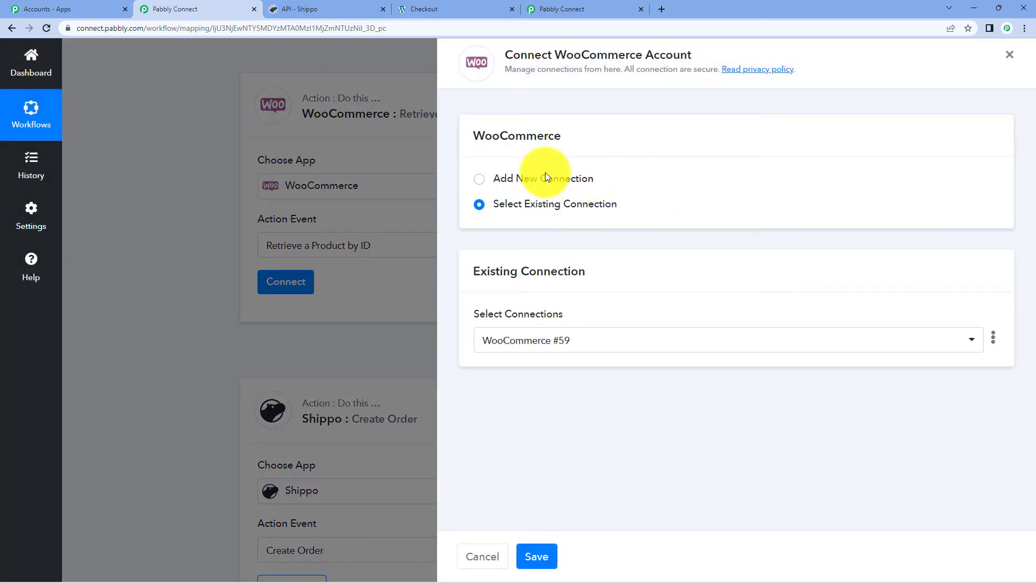
- Start a new WooCommerce connection, then return to the Realme 11 order-received page
left_click(545, 174)
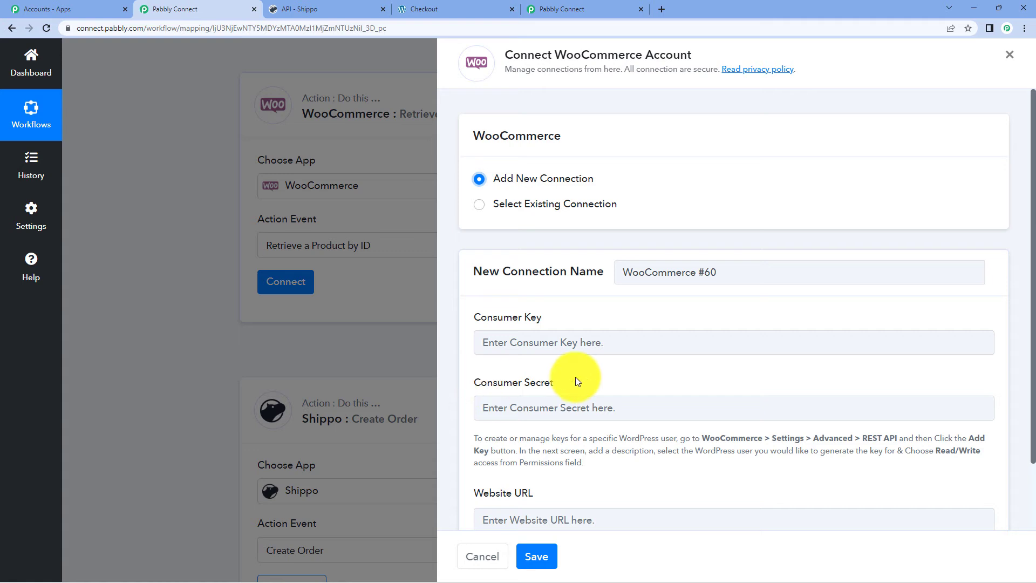
scroll(575, 377, "down", 2)
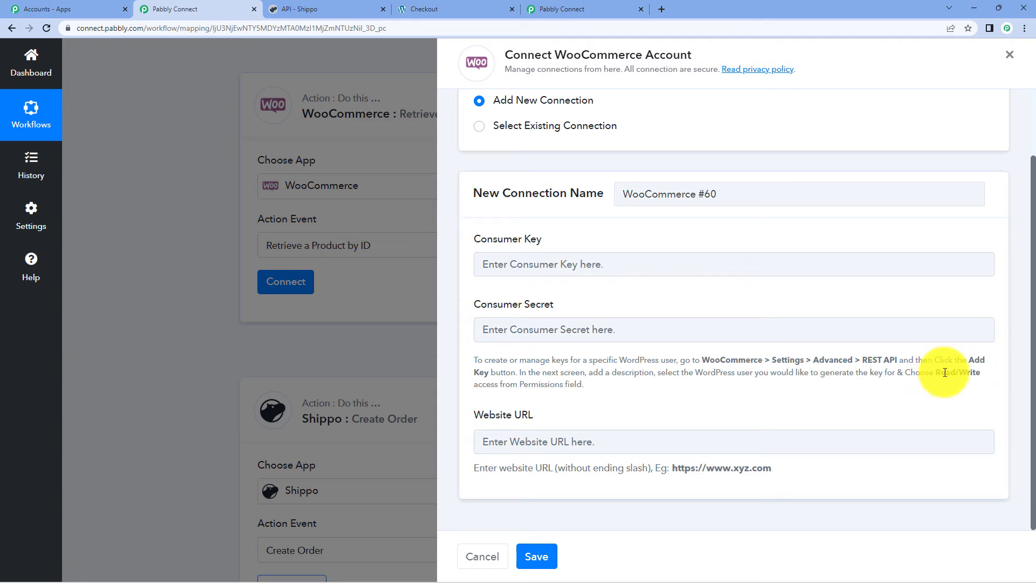
left_click(406, 6)
scroll(354, 163, "up", 4)
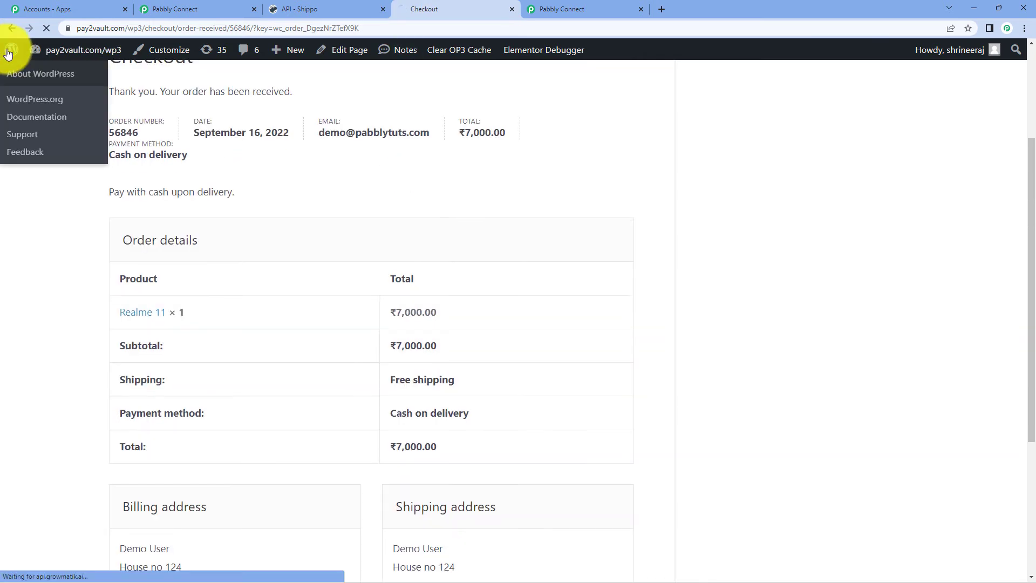
- From wp-admin, go to WooCommerce Settings' Advanced tab and open its REST API section
left_click(9, 52)
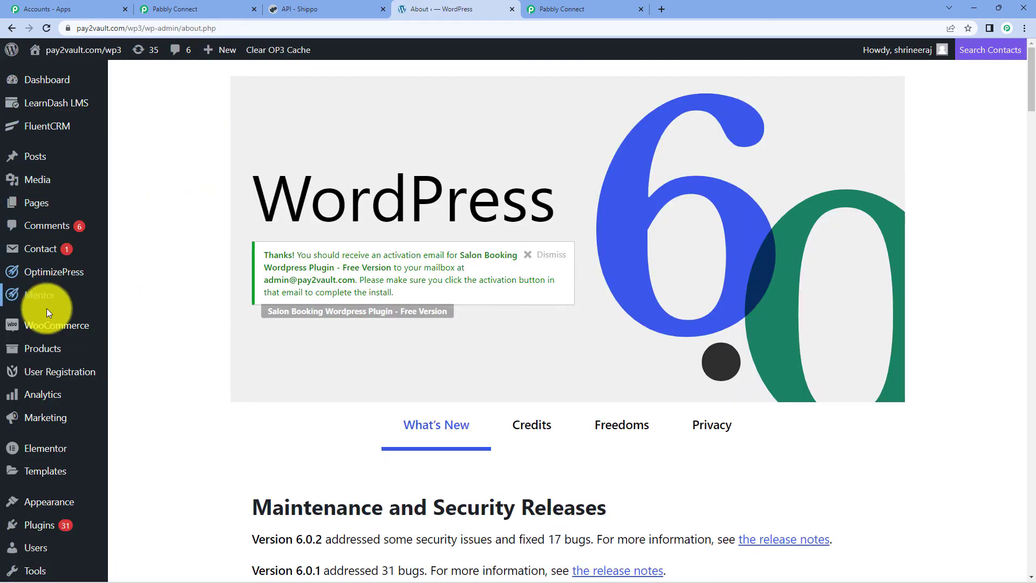
mouse_move(48, 328)
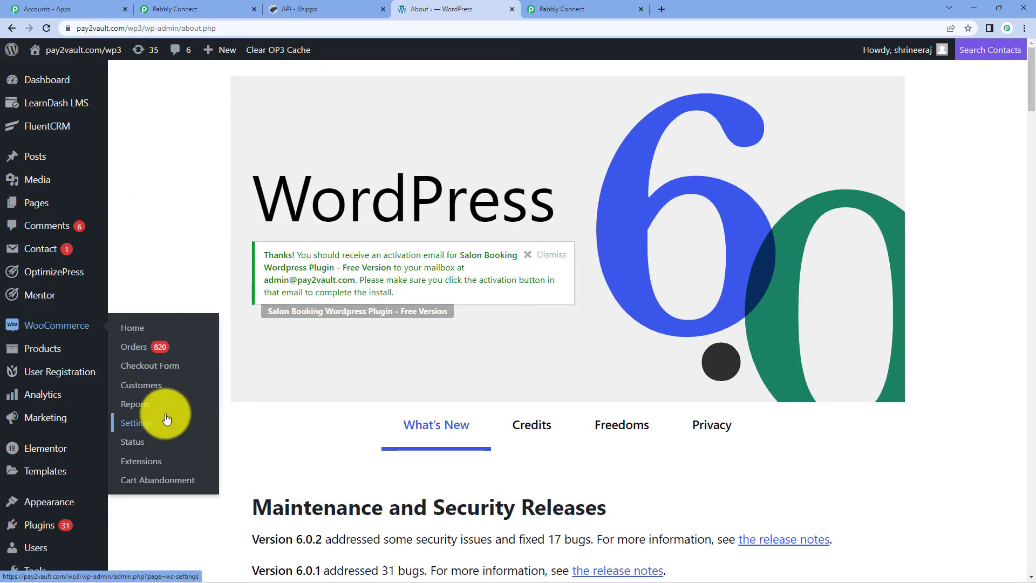
left_click(138, 422)
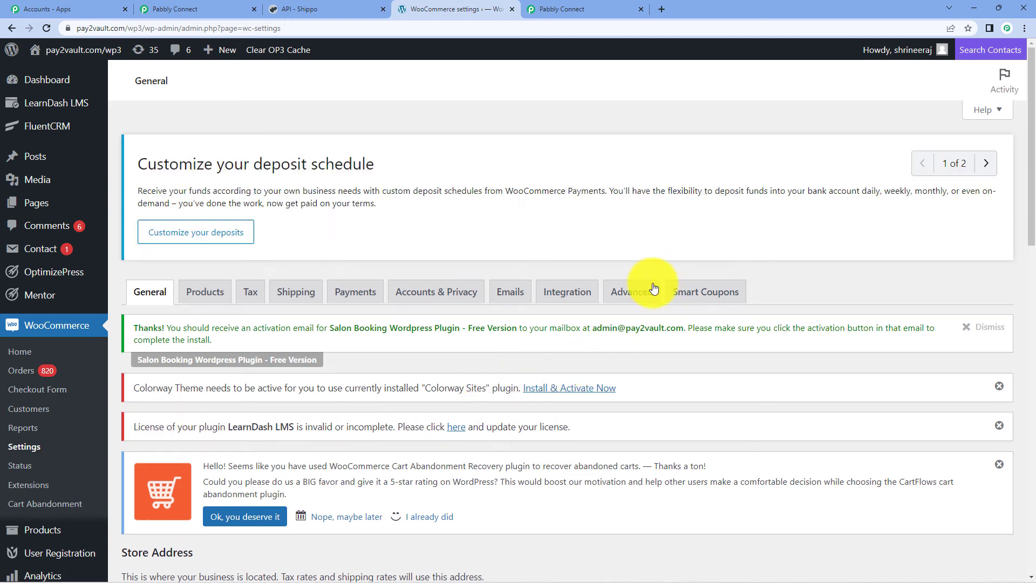
left_click(640, 288)
scroll(642, 301, "down", 2)
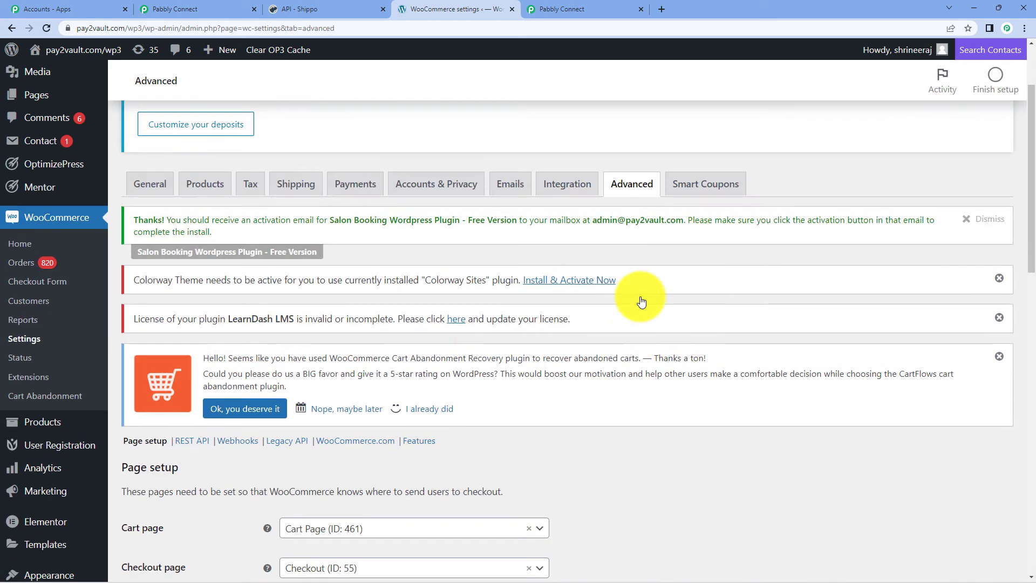
left_click(193, 441)
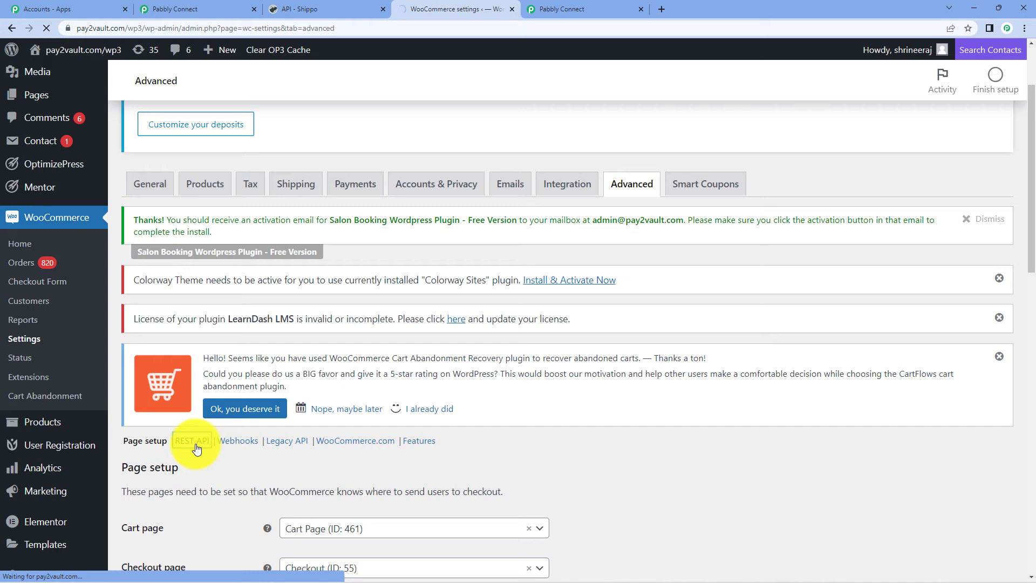
- Create a REST API key described 'Shippo WooCommerce' with Read/Write permissions and generate it
scroll(344, 285, "down", 4)
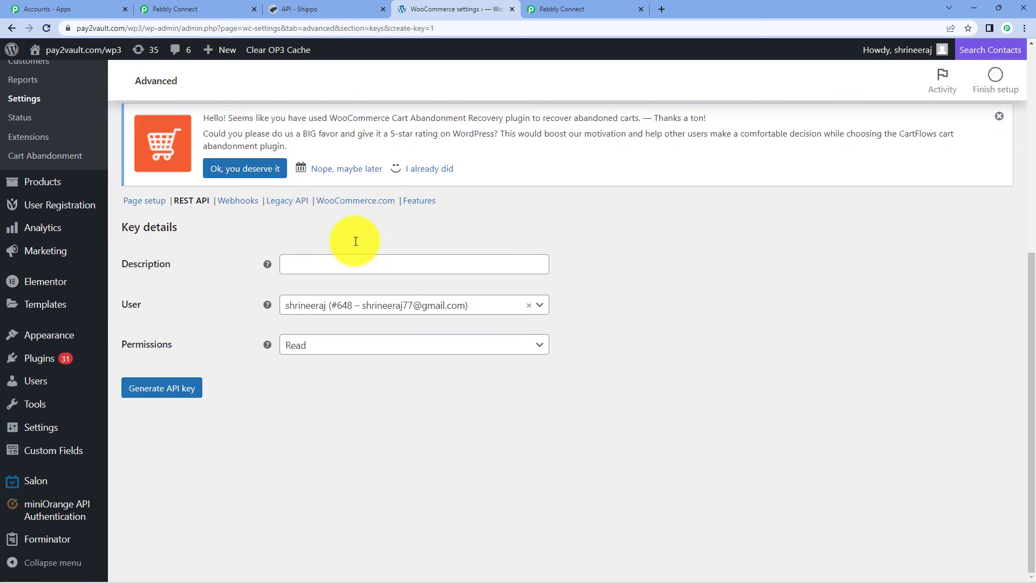
left_click(318, 263)
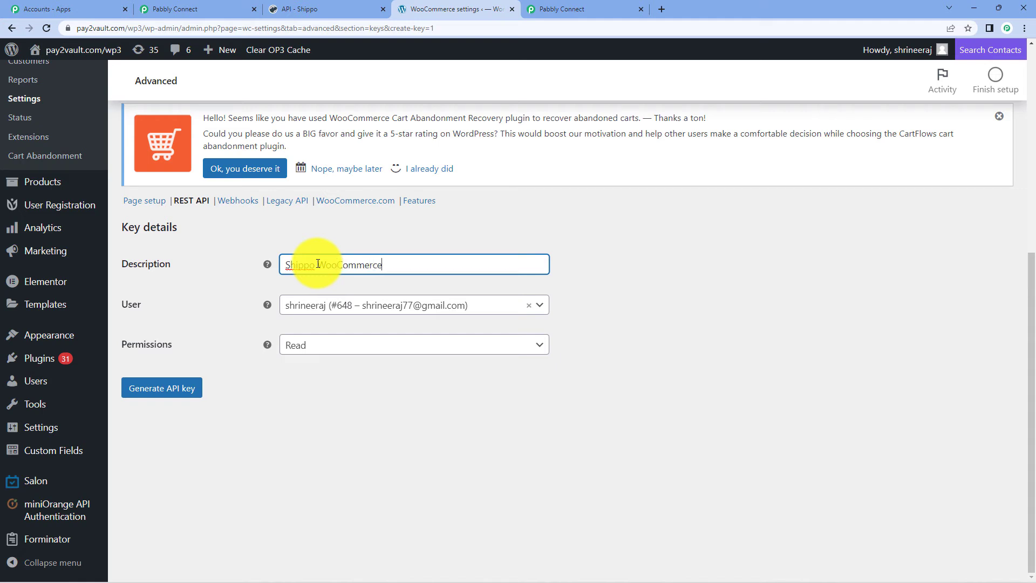
left_click(386, 348)
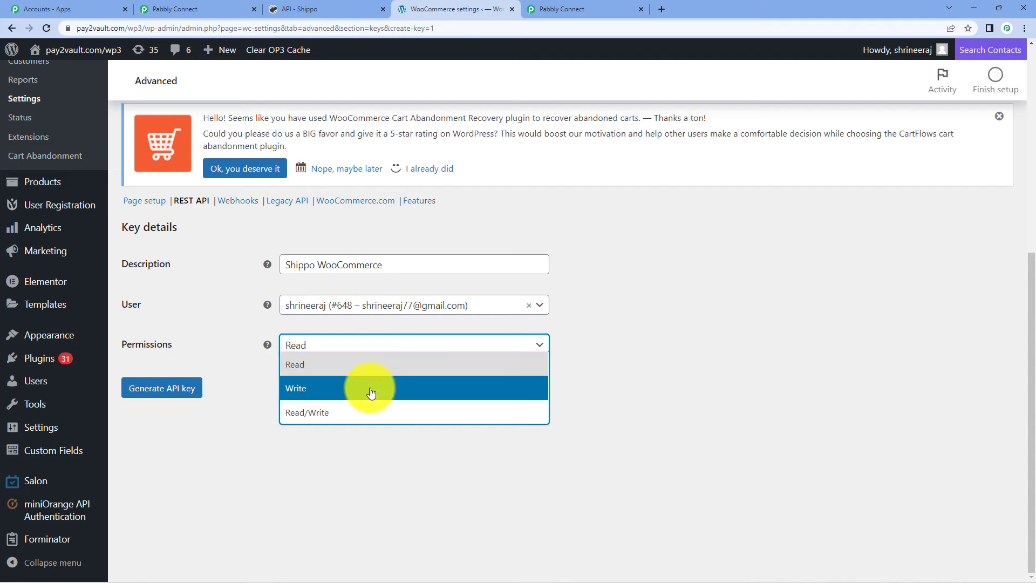
left_click(364, 412)
left_click(229, 9)
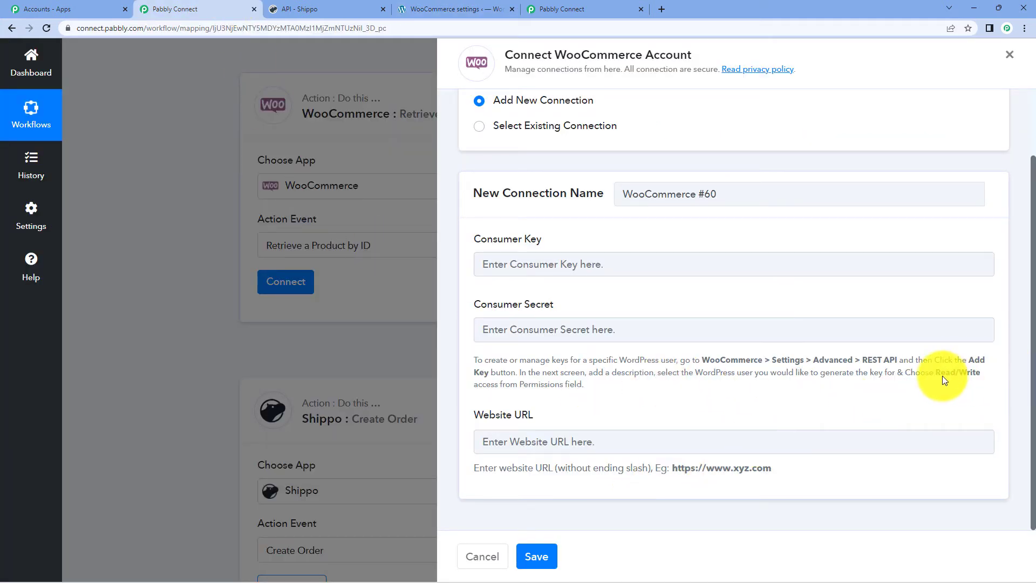
left_click_drag(936, 372, 975, 382)
left_click(877, 387)
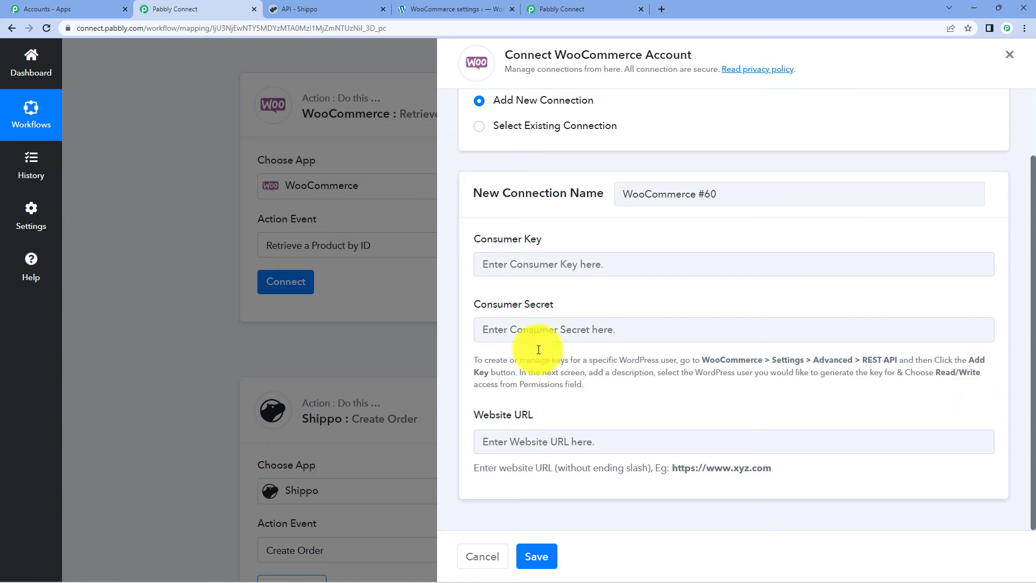
left_click(338, 8)
left_click(440, 5)
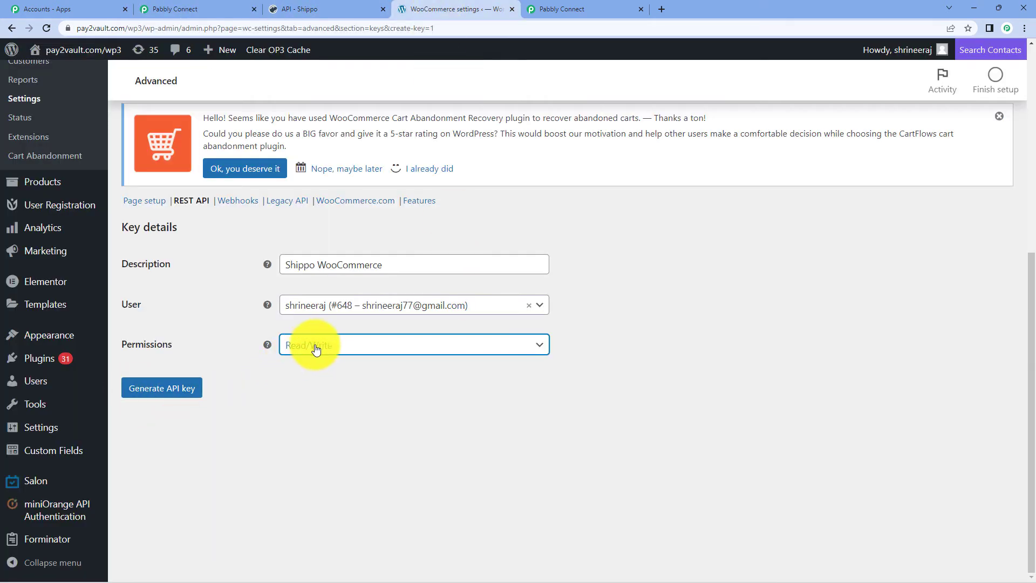
left_click(178, 394)
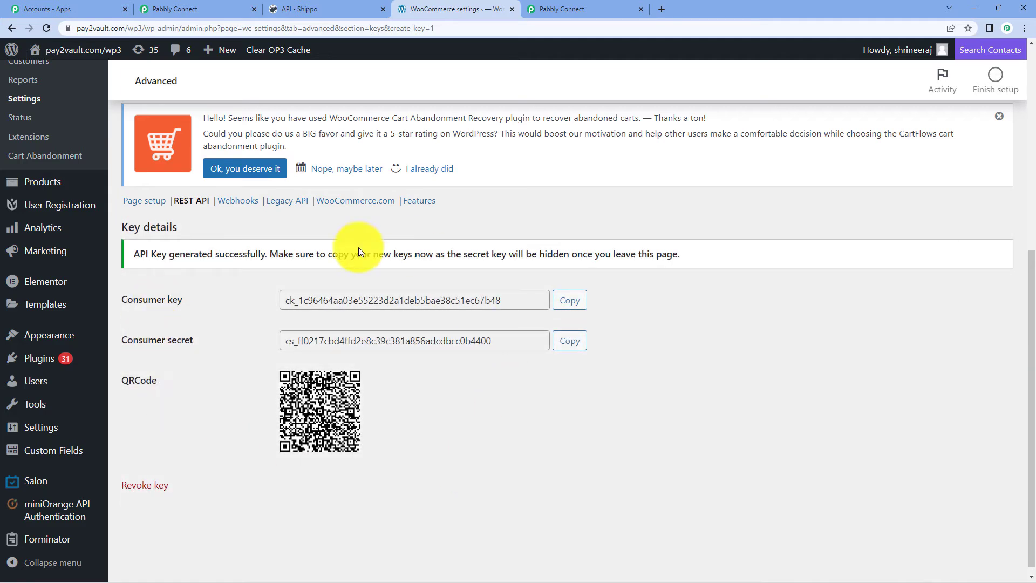
- Copy the new consumer key into Pabbly's Consumer Key field
left_click(579, 302)
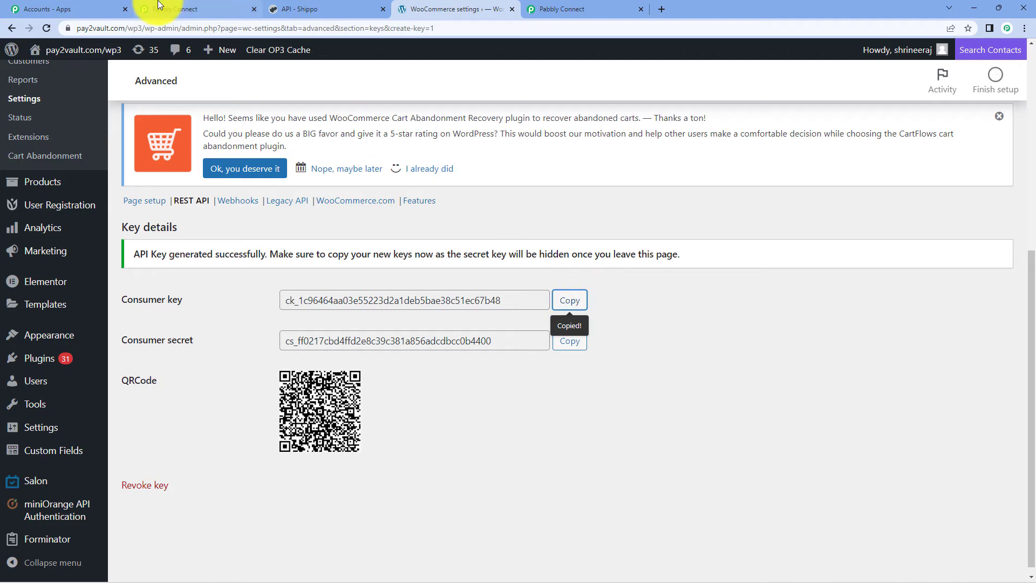
left_click(174, 9)
right_click(561, 259)
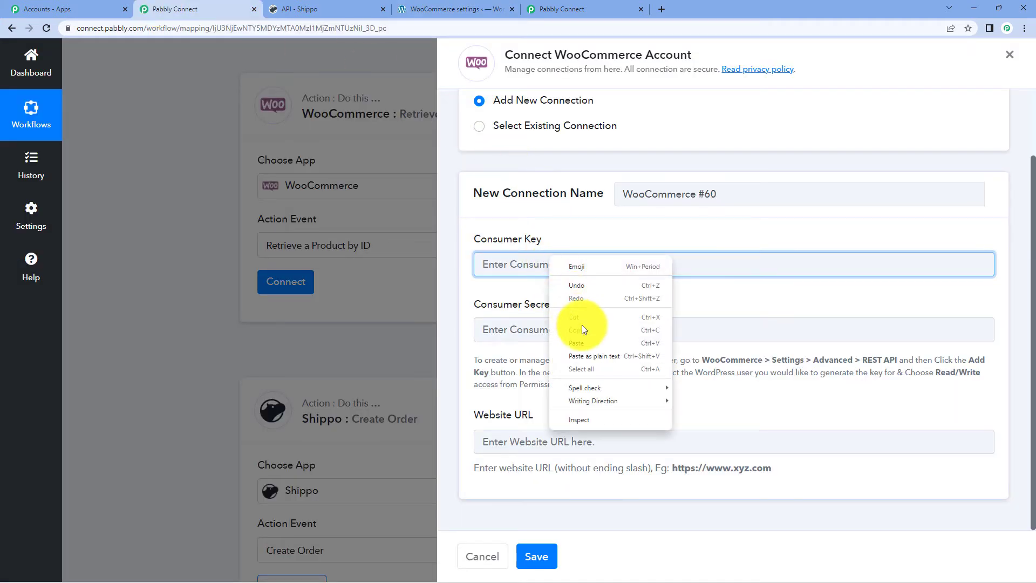
left_click(591, 345)
- Copy the consumer secret into Consumer Secret, noting the Website URL must have no trailing slash
left_click(328, 8)
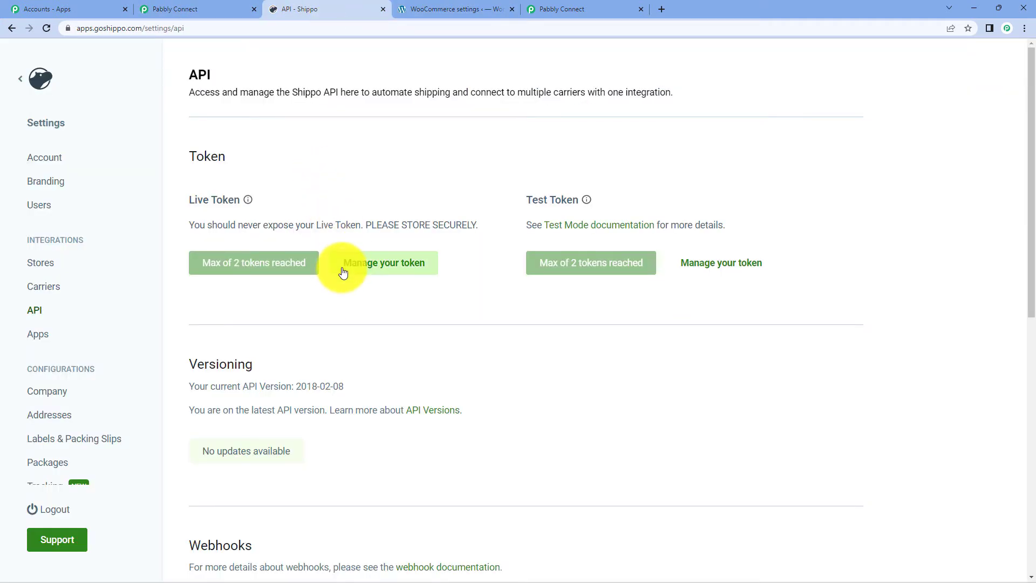
left_click(432, 8)
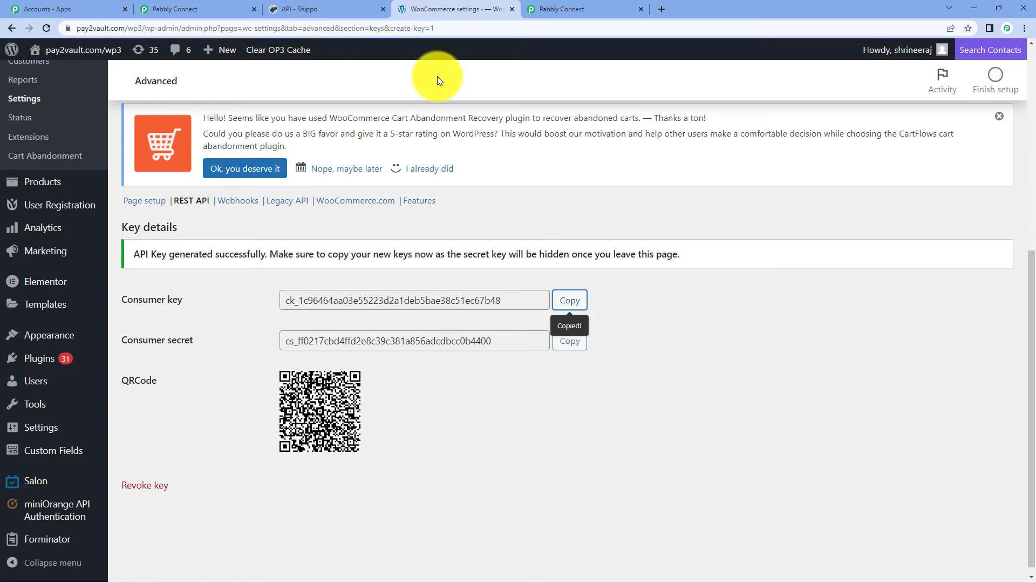
left_click(572, 341)
left_click(214, 6)
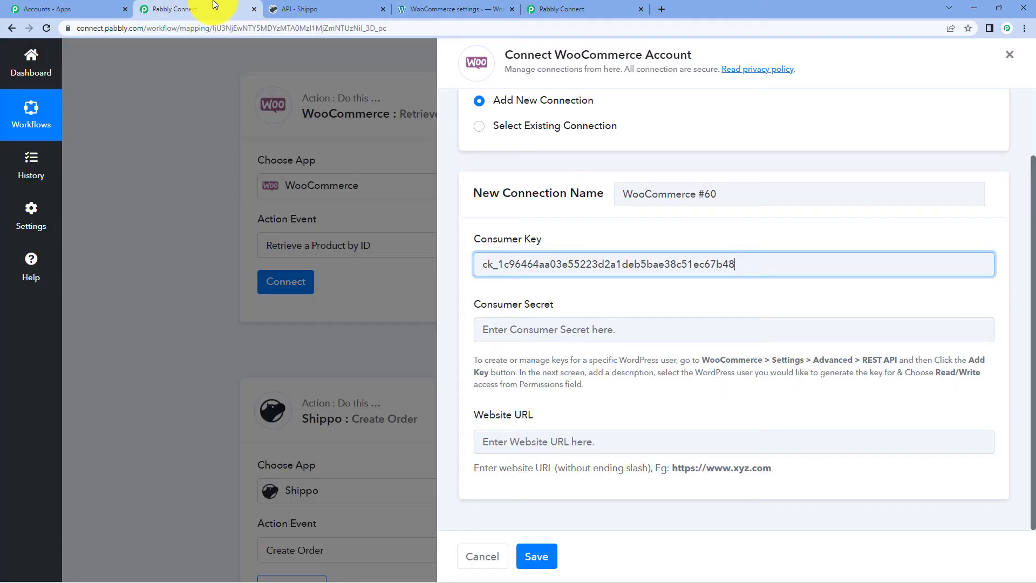
right_click(524, 332)
left_click(561, 457)
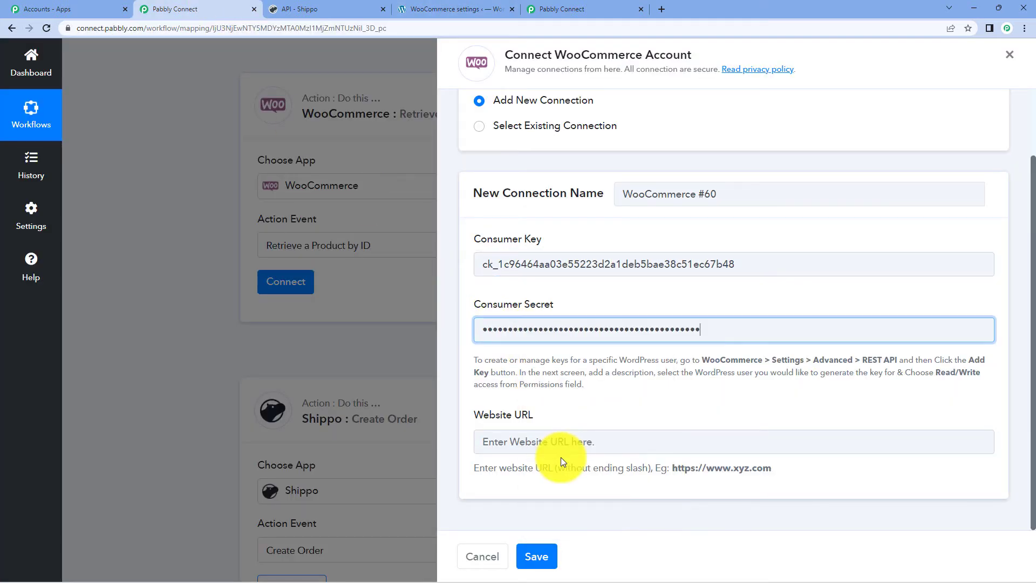
left_click(579, 398)
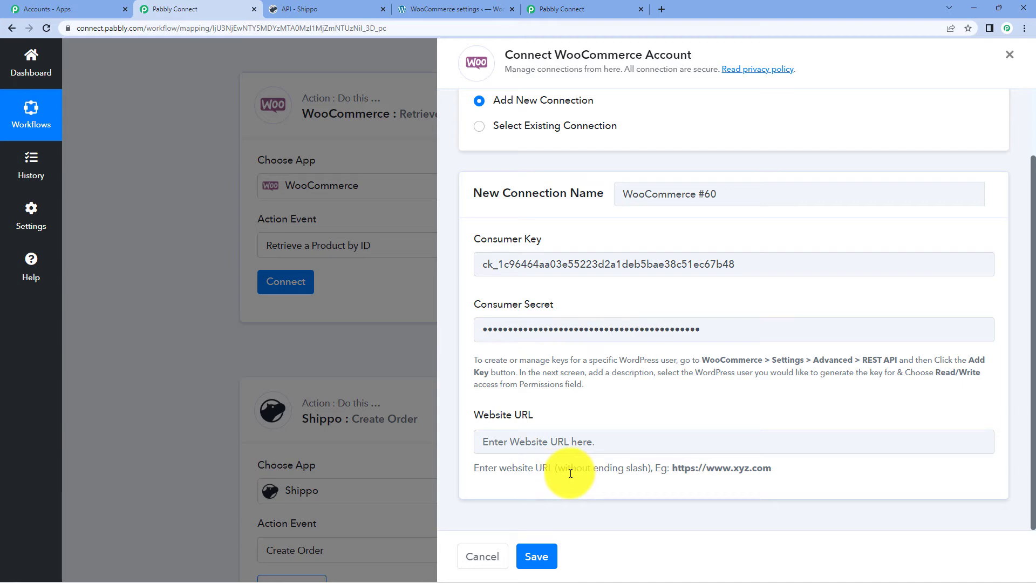
left_click_drag(571, 469, 621, 475)
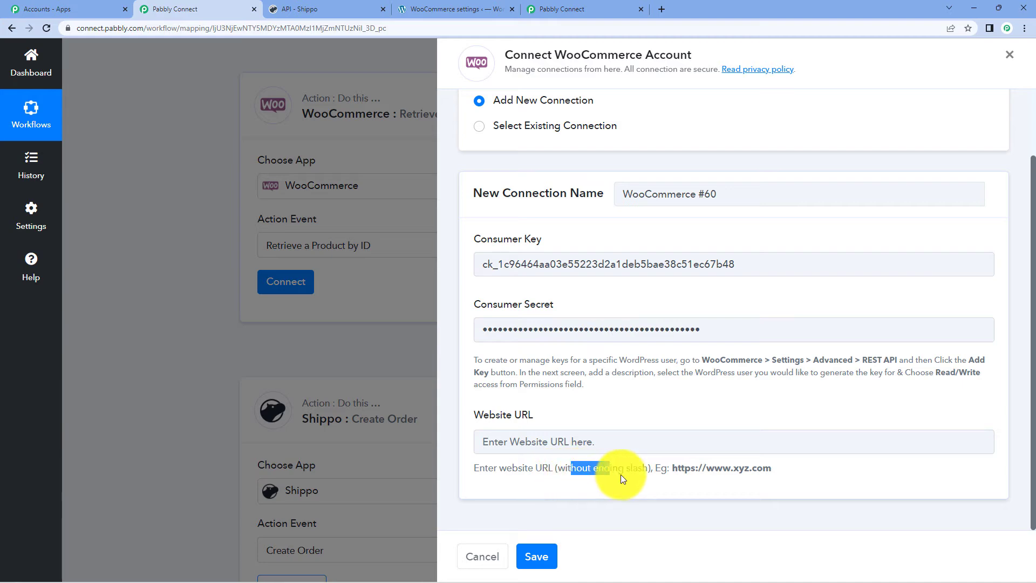
left_click(662, 481)
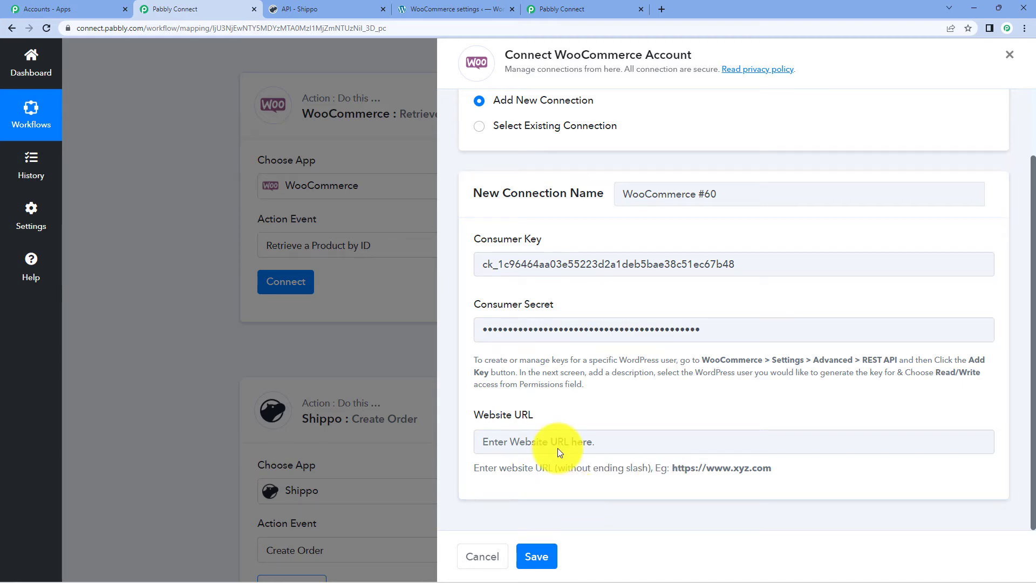
left_click(448, 7)
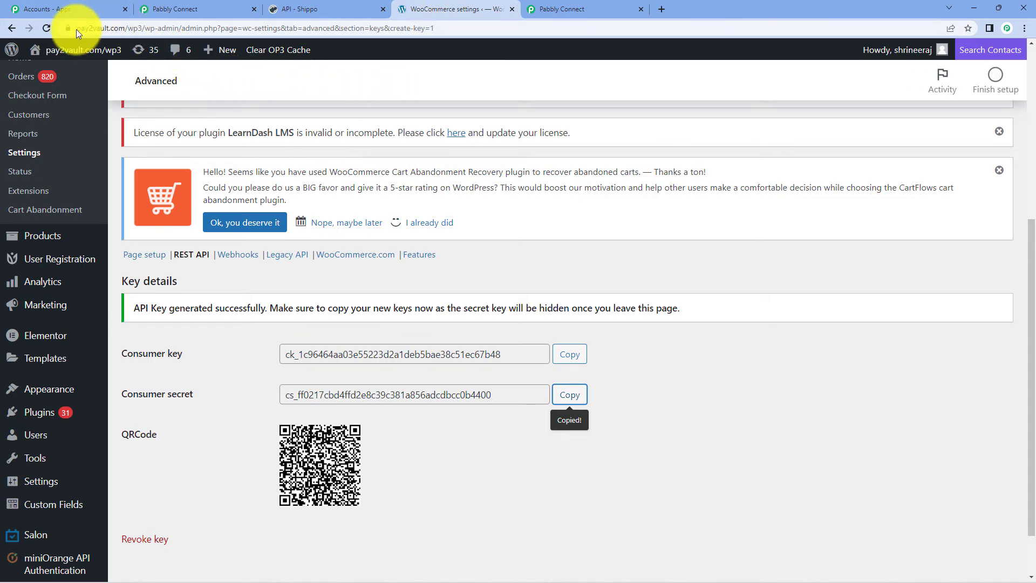
left_click_drag(77, 30, 203, 29)
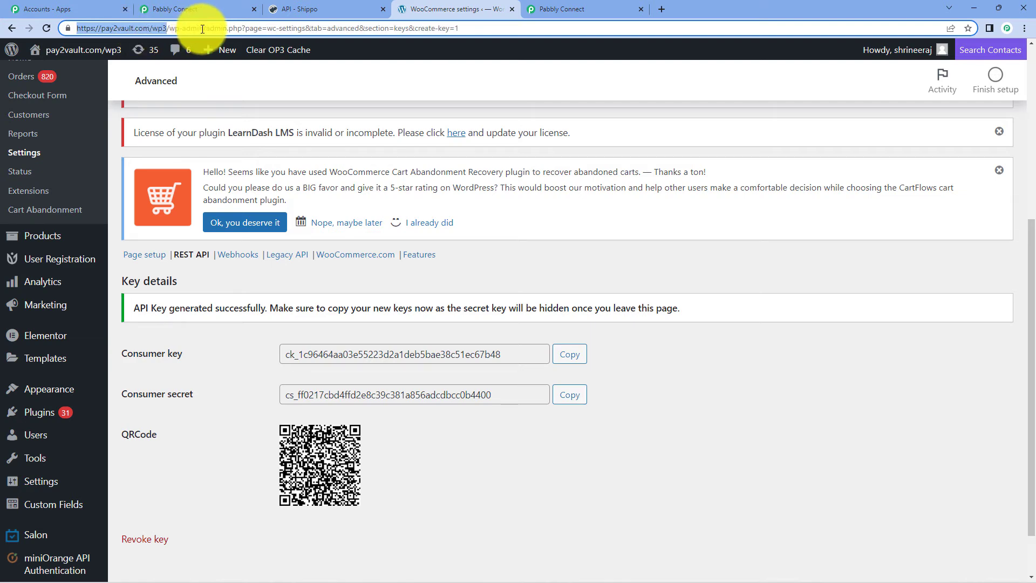
left_click(178, 9)
right_click(528, 436)
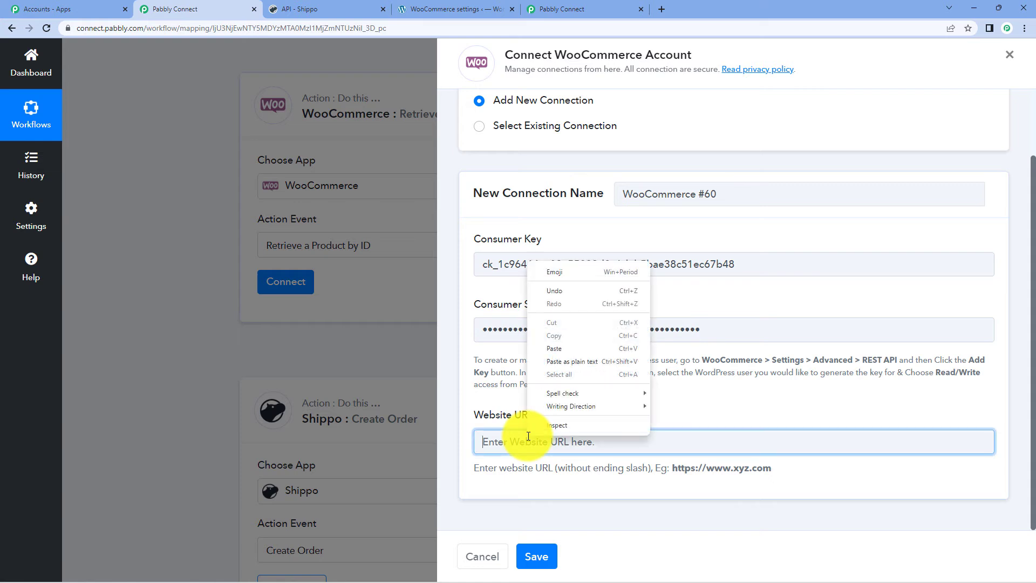
left_click(555, 348)
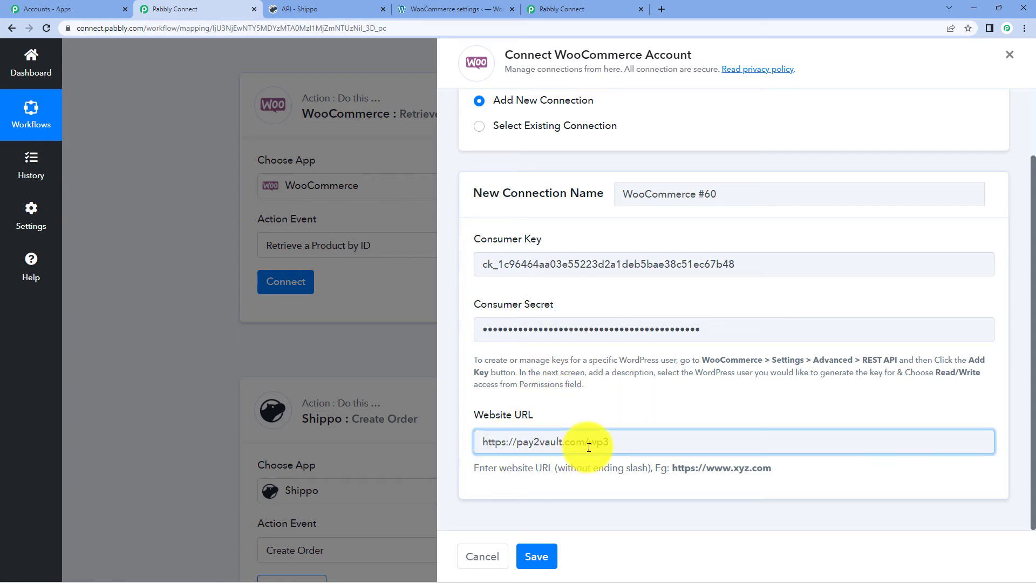
left_click(546, 558)
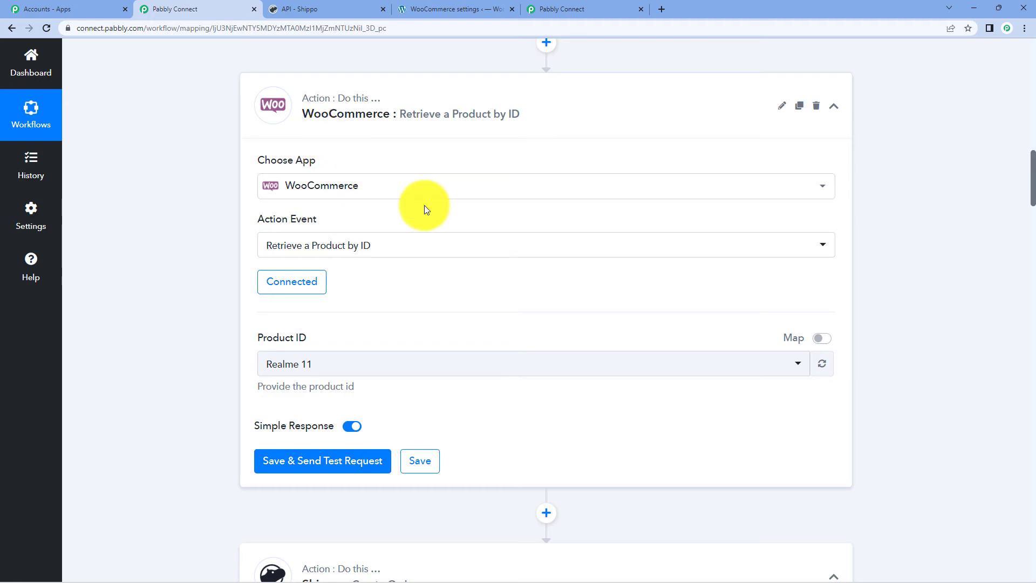
- Map Product ID to Line Items 0 Product Id, delete the stray 56704 text, and send a test request
left_click(822, 338)
left_click(383, 368)
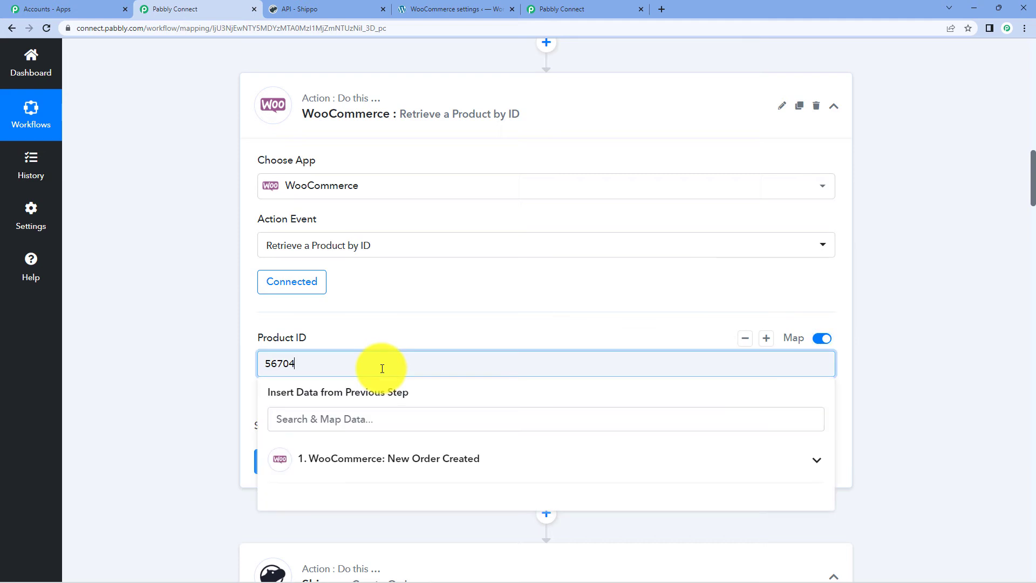
left_click(382, 462)
scroll(375, 443, "down", 3)
scroll(932, 281, "up", 3)
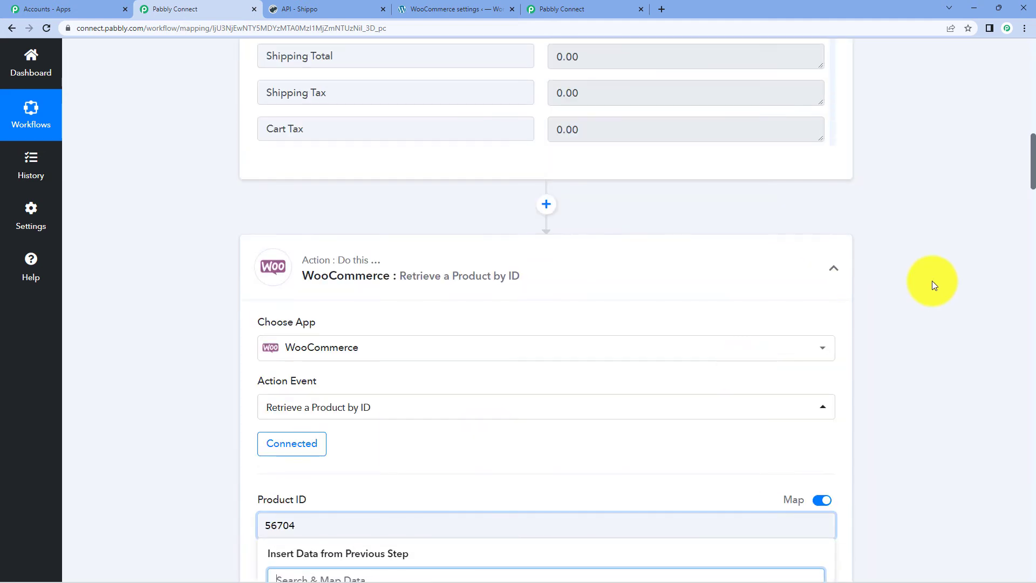
scroll(932, 281, "down", 8)
scroll(340, 180, "up", 2)
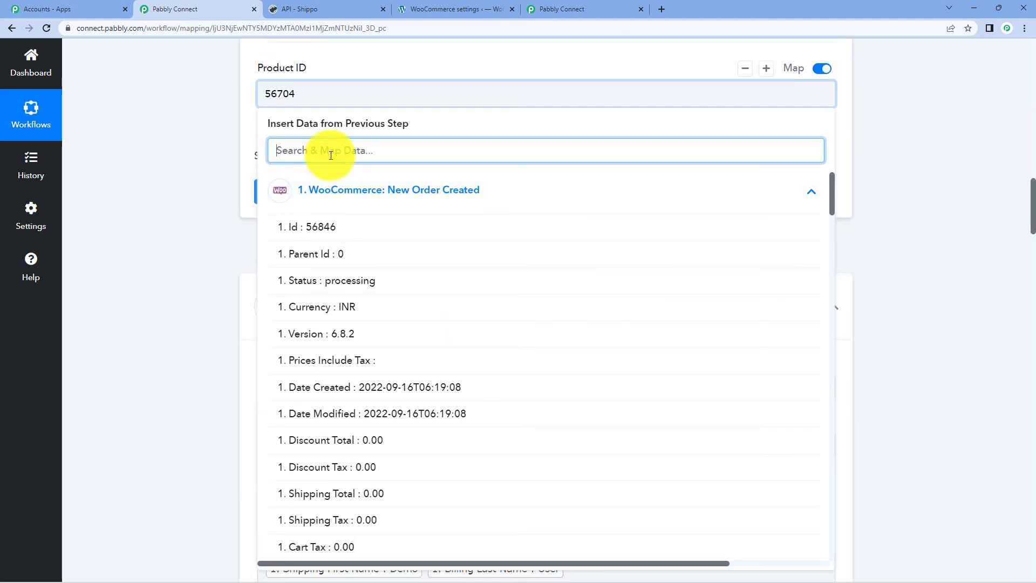
type("id")
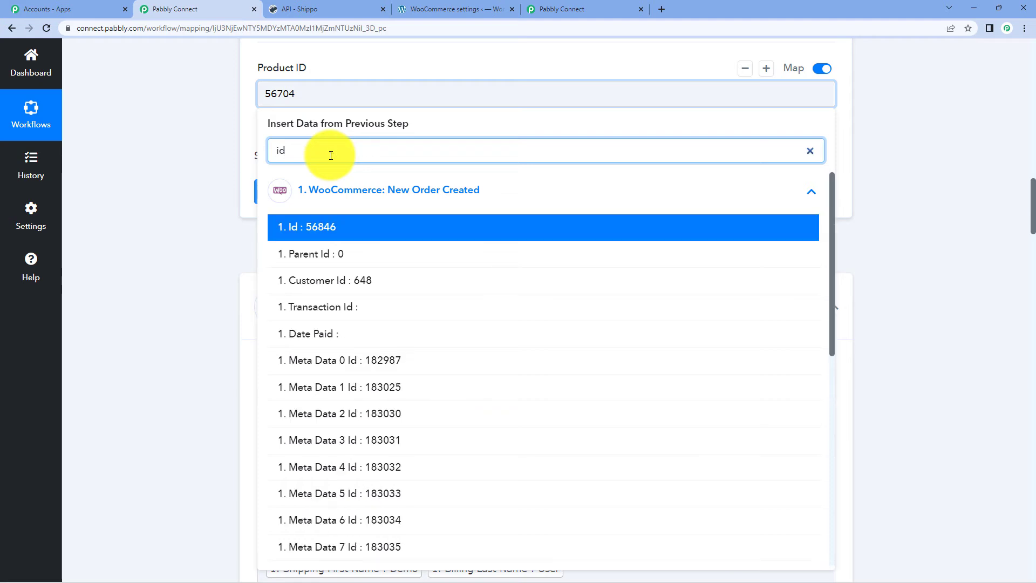
scroll(338, 273, "down", 3)
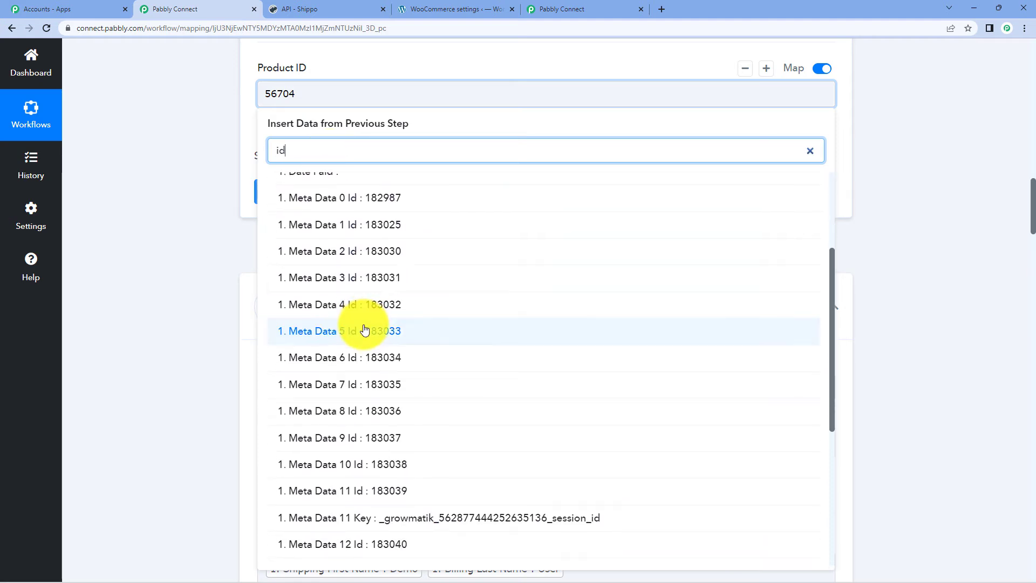
scroll(365, 330, "down", 5)
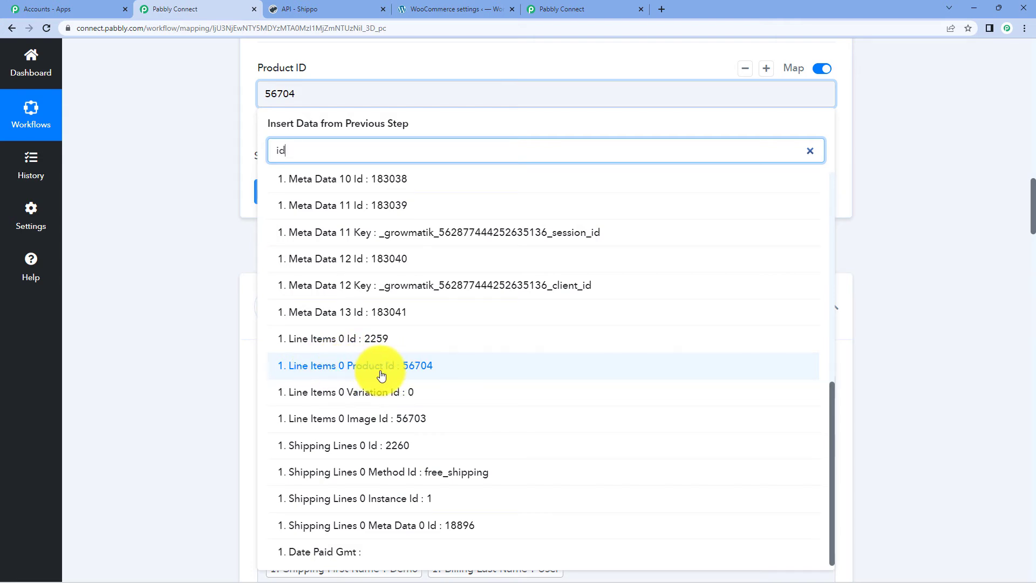
left_click(382, 376)
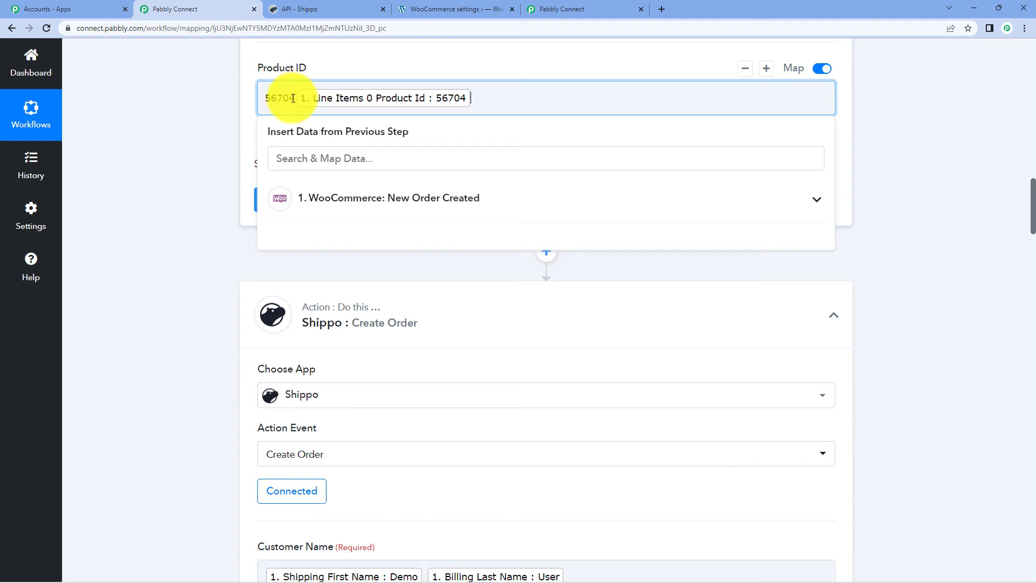
left_click_drag(293, 98, 243, 111)
key("BackSpace")
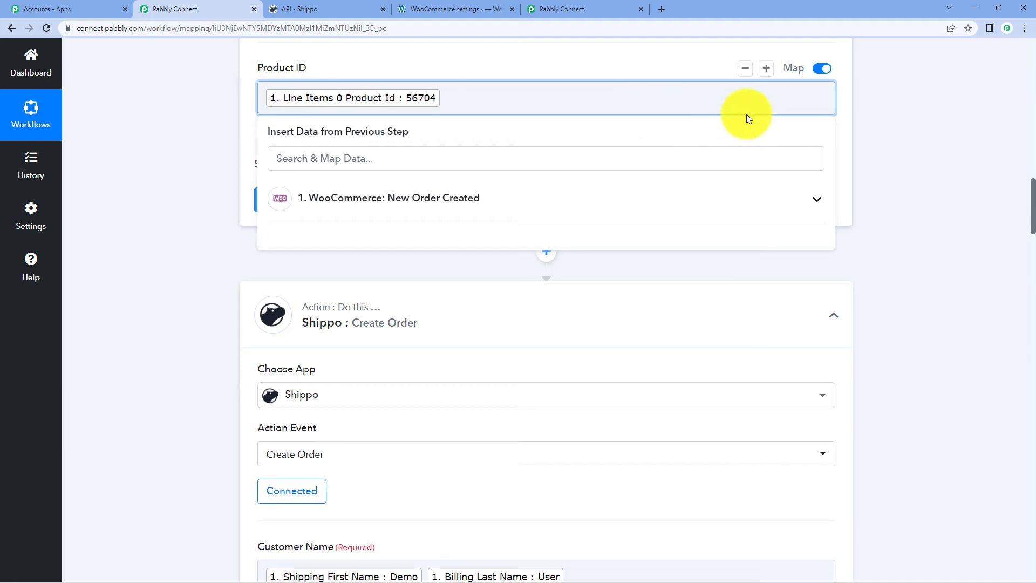
left_click(885, 131)
left_click(405, 197)
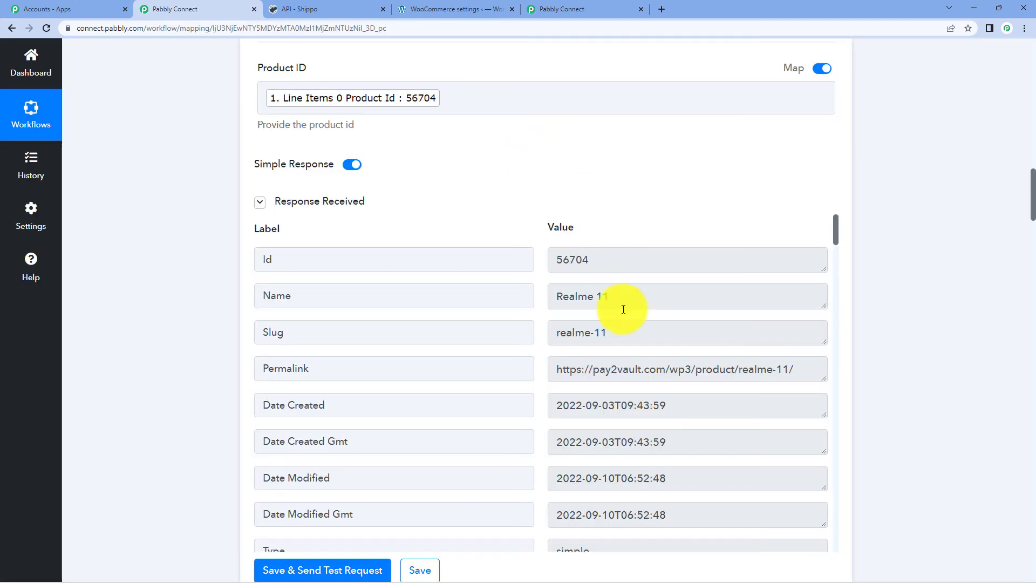
scroll(903, 267, "down", 3)
scroll(570, 216, "down", 1)
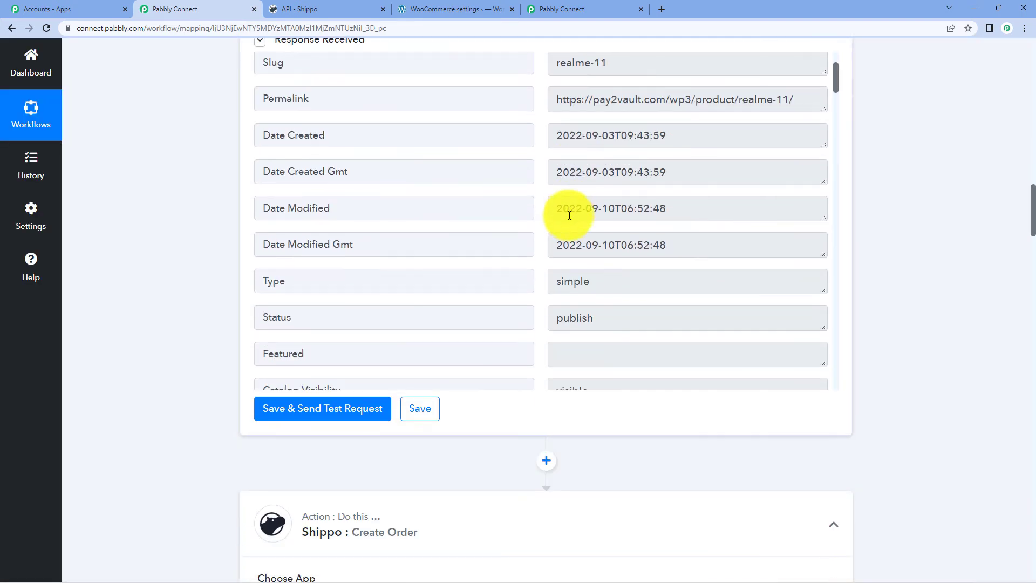
scroll(574, 189, "down", 10)
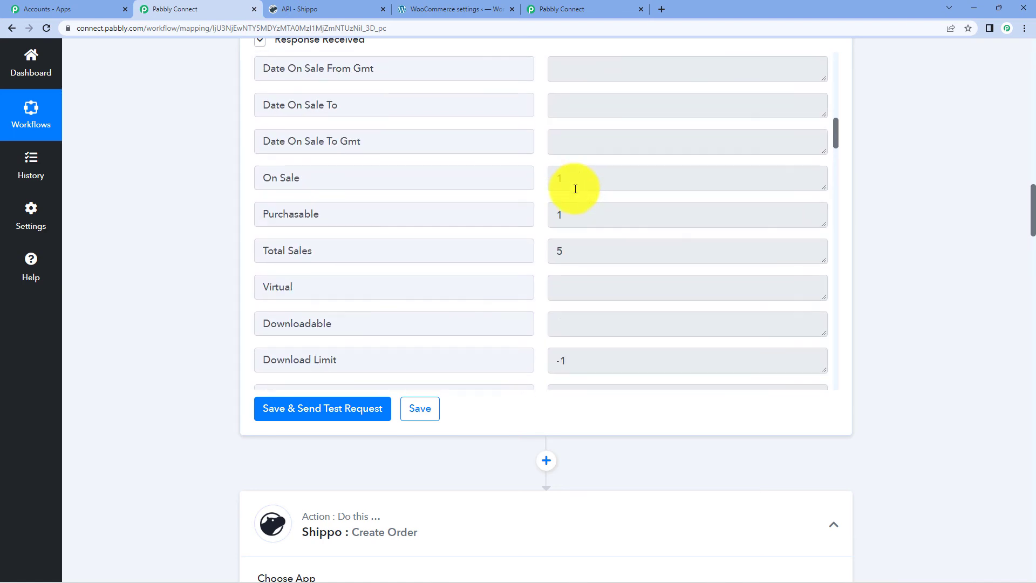
scroll(576, 189, "down", 12)
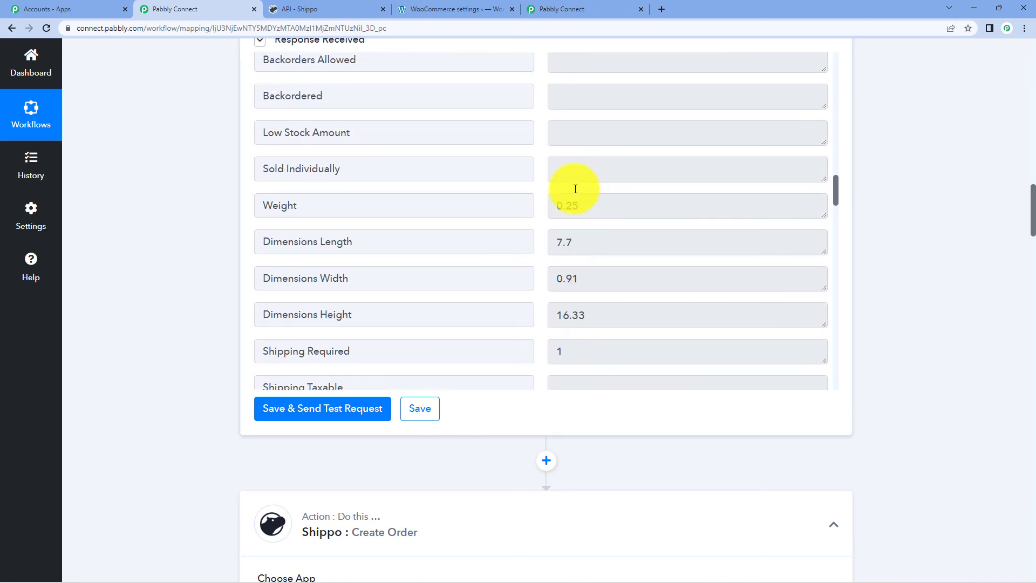
left_click_drag(260, 201, 443, 206)
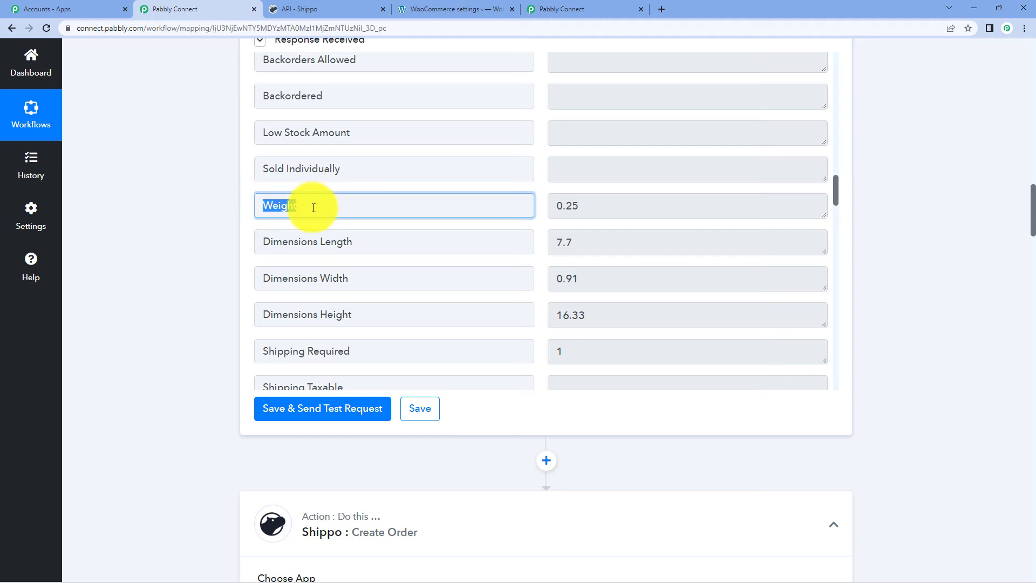
left_click_drag(615, 212, 555, 210)
scroll(630, 231, "down", 15)
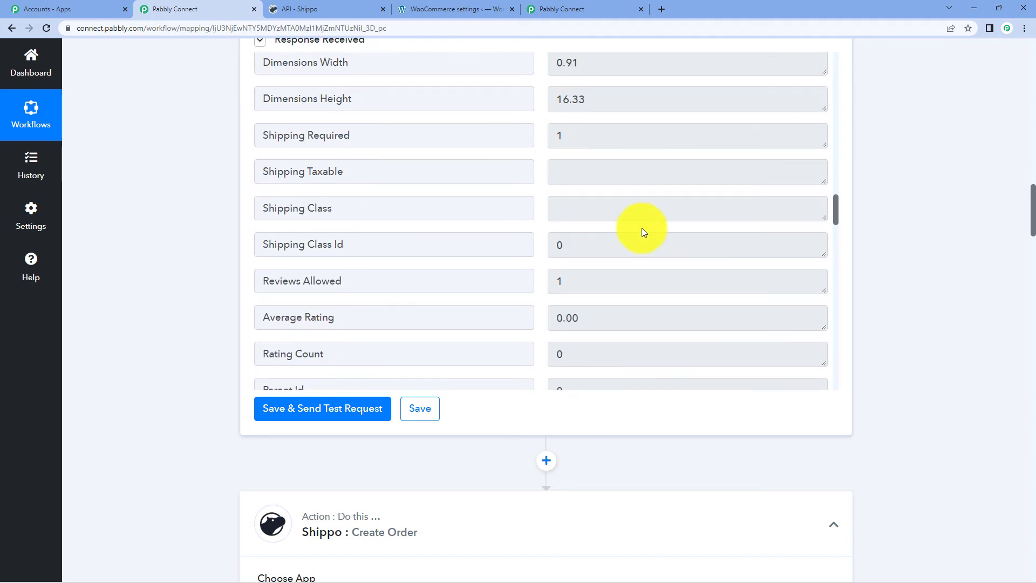
scroll(634, 214, "down", 6)
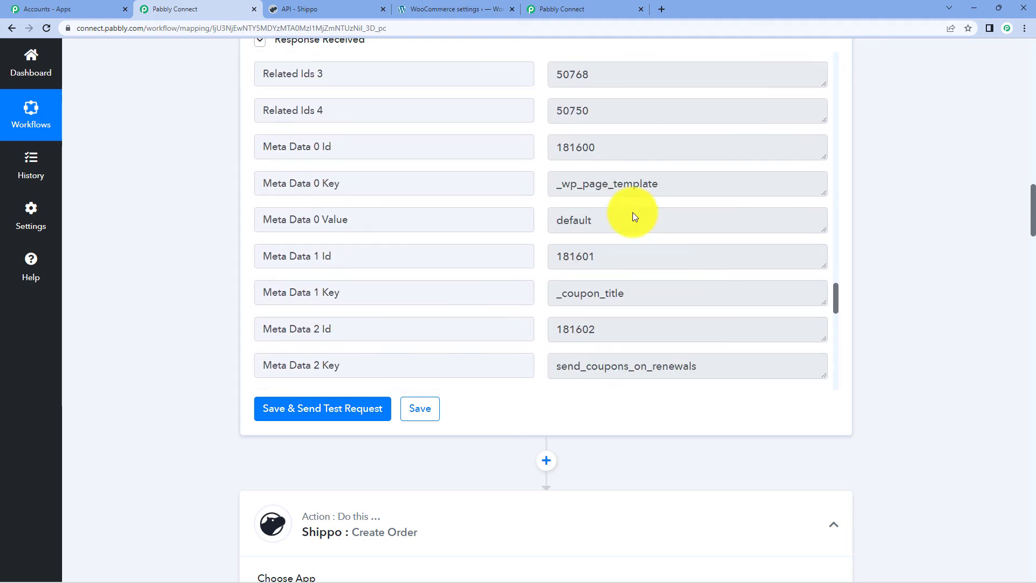
scroll(635, 213, "up", 15)
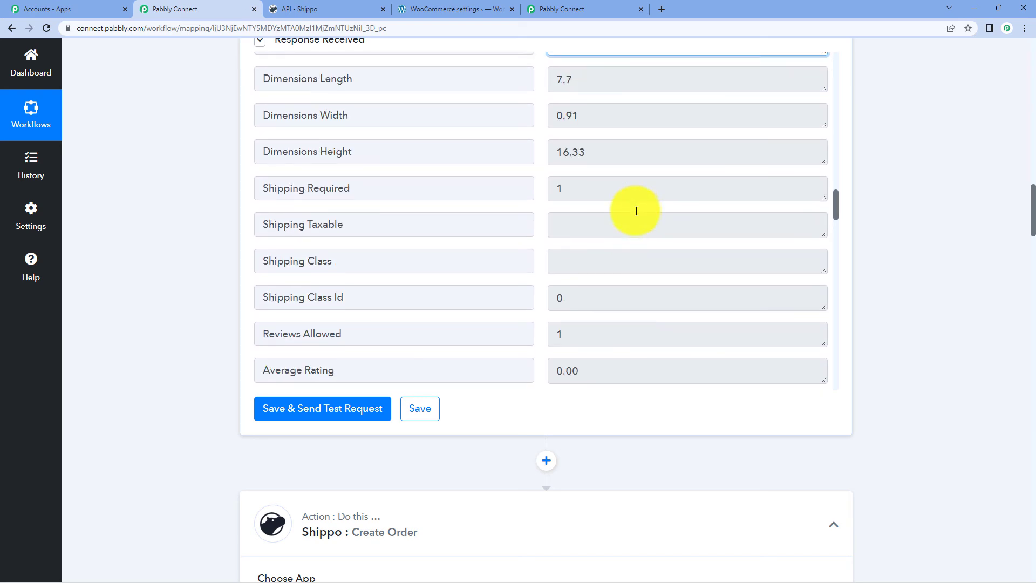
scroll(637, 211, "down", 15)
scroll(637, 211, "down", 5)
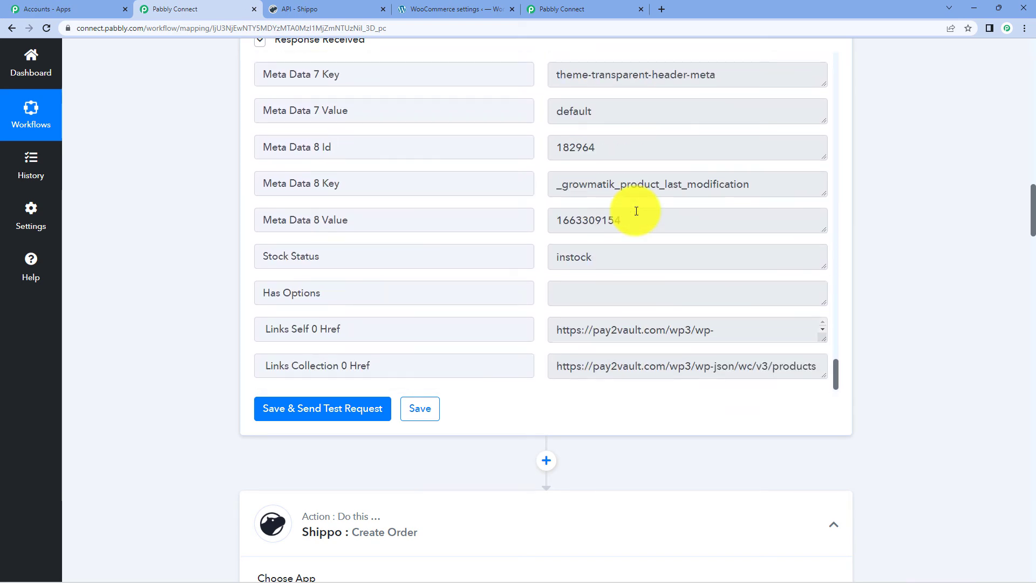
scroll(637, 211, "up", 15)
scroll(637, 211, "up", 5)
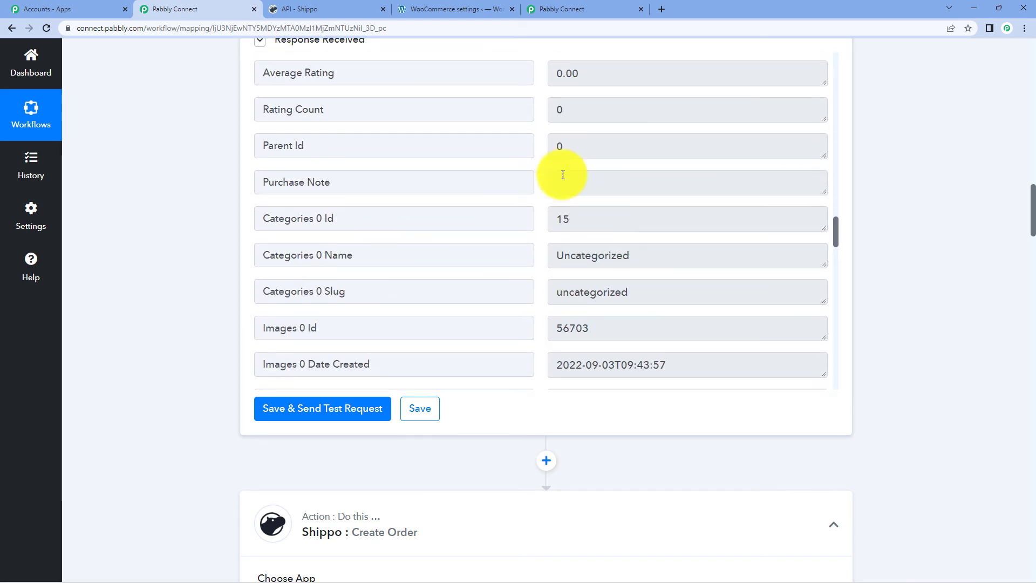
scroll(956, 209, "down", 7)
scroll(908, 238, "down", 12)
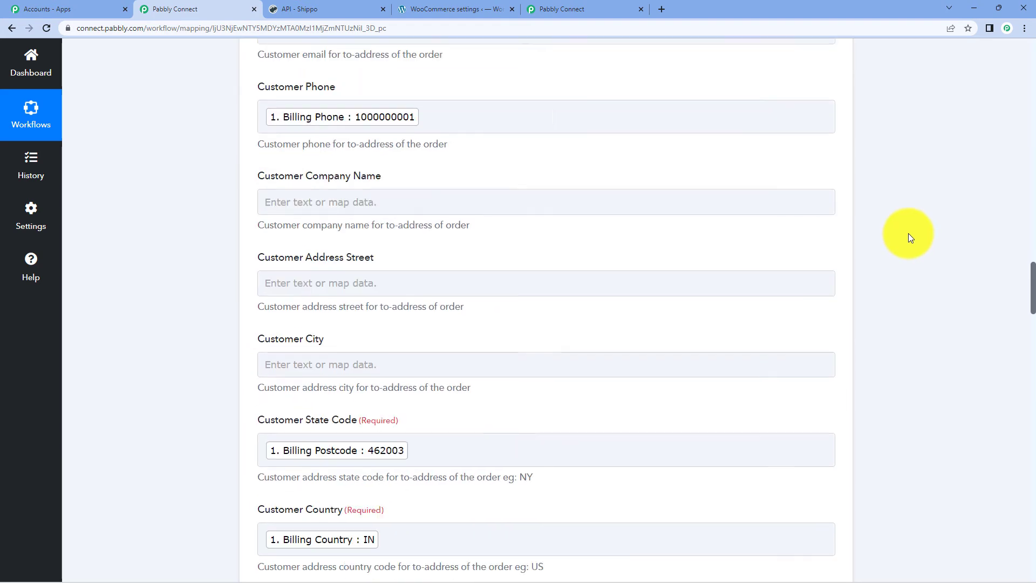
scroll(626, 227, "down", 9)
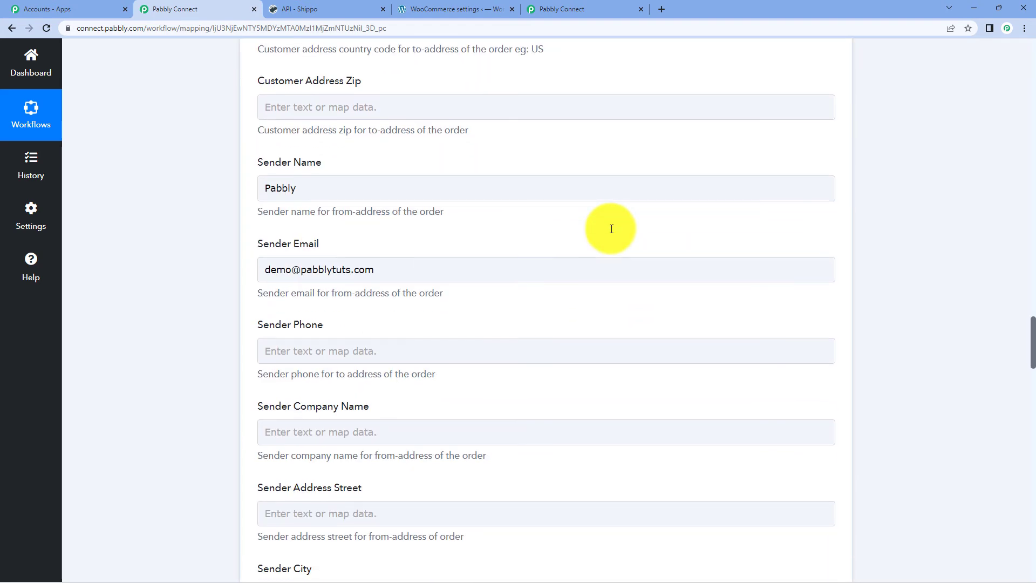
scroll(610, 229, "down", 10)
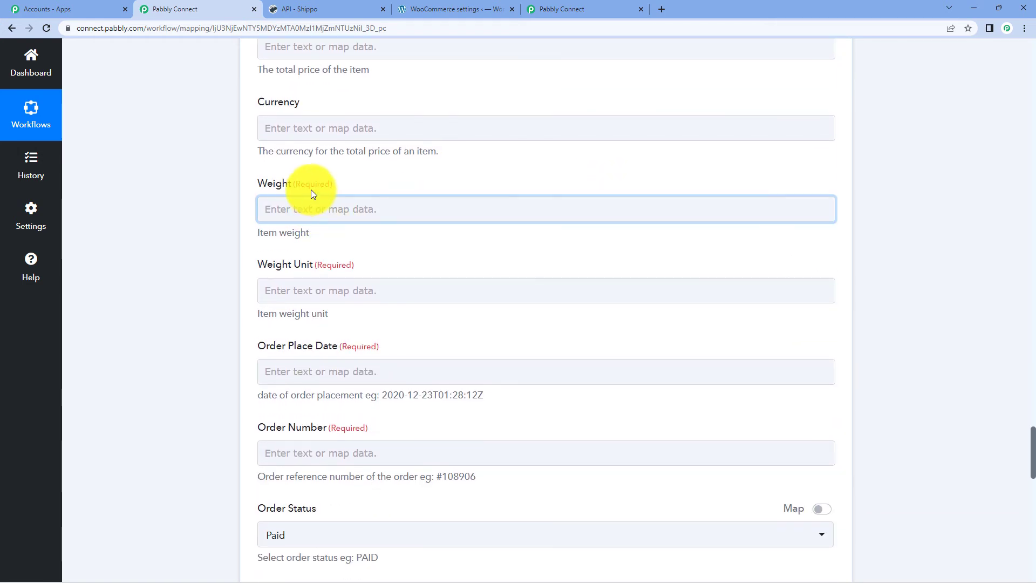
left_click(315, 208)
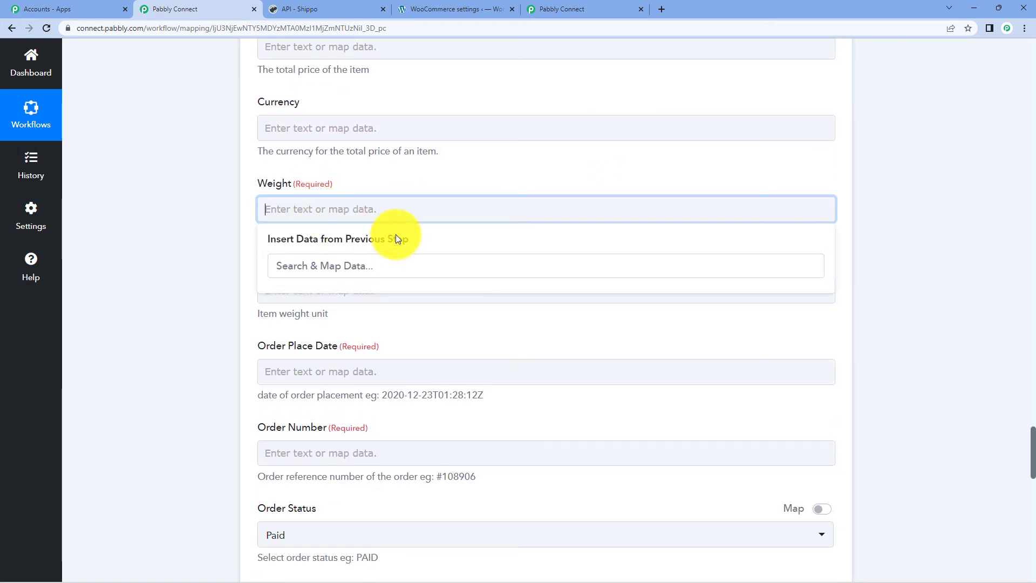
scroll(913, 228, "up", 18)
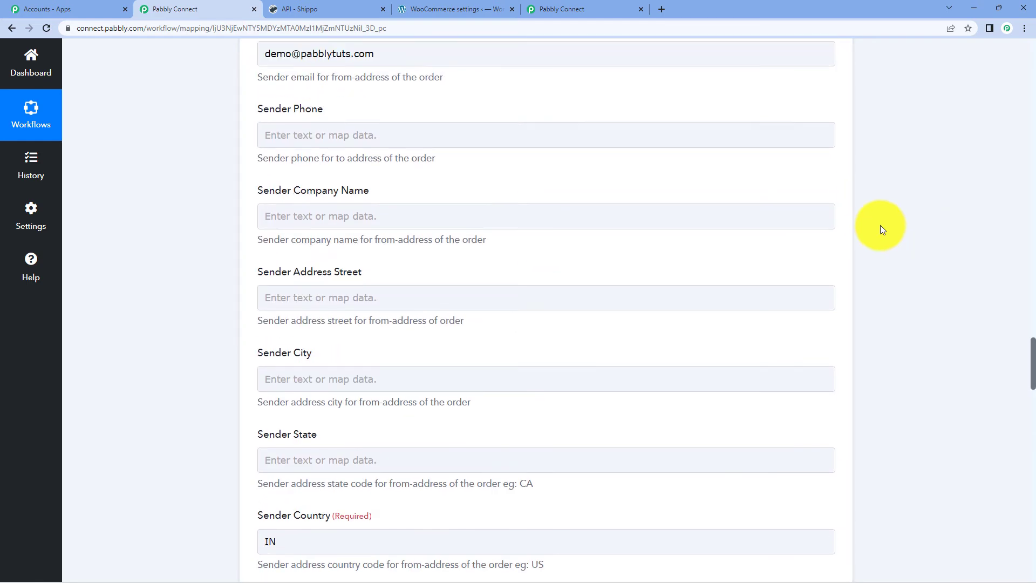
scroll(587, 234, "up", 13)
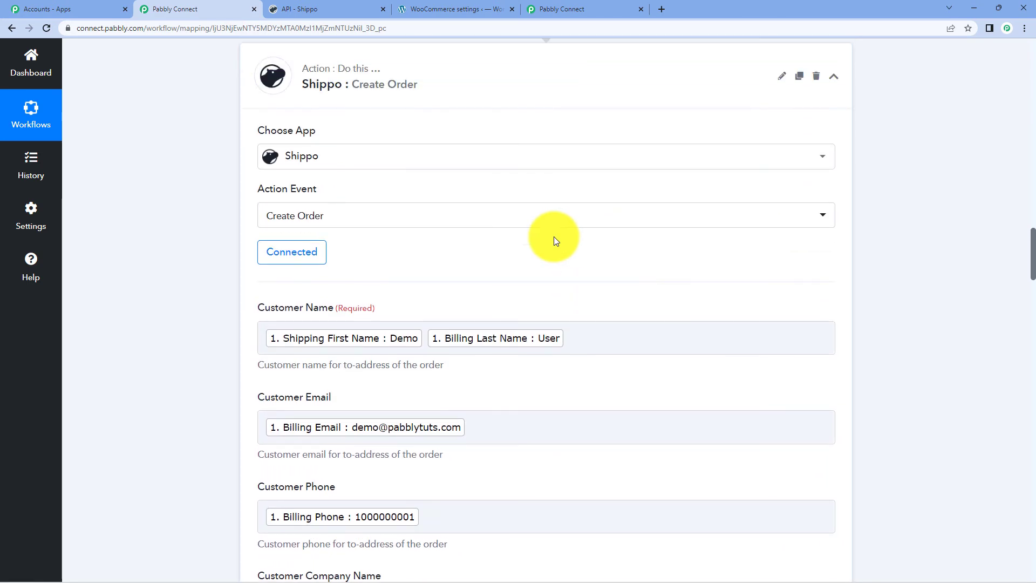
- Re-save the existing Shippo #4 connection and move down to the Weight field
left_click(289, 253)
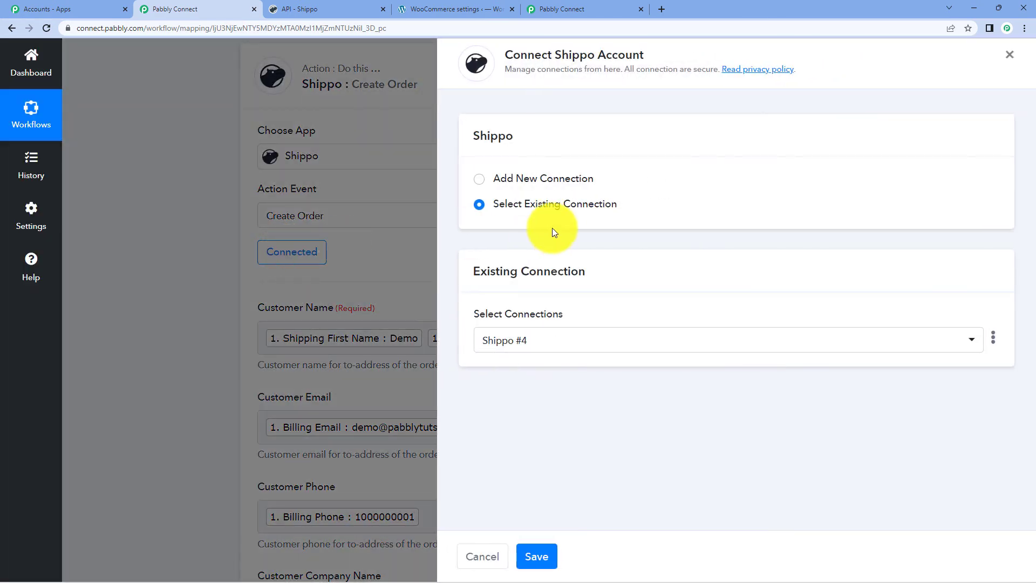
left_click(536, 557)
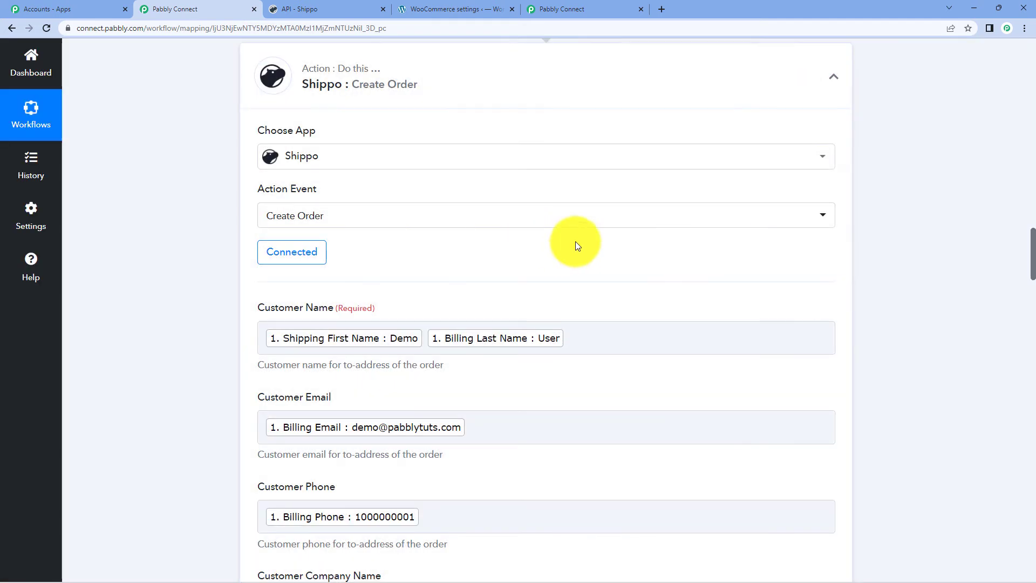
scroll(659, 258, "down", 5)
scroll(660, 258, "down", 20)
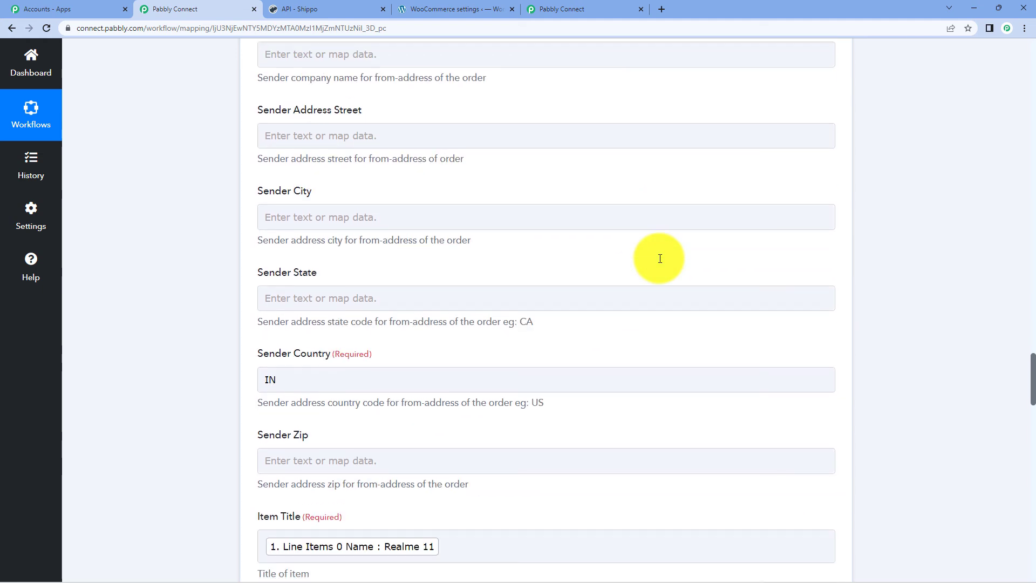
scroll(564, 252, "down", 9)
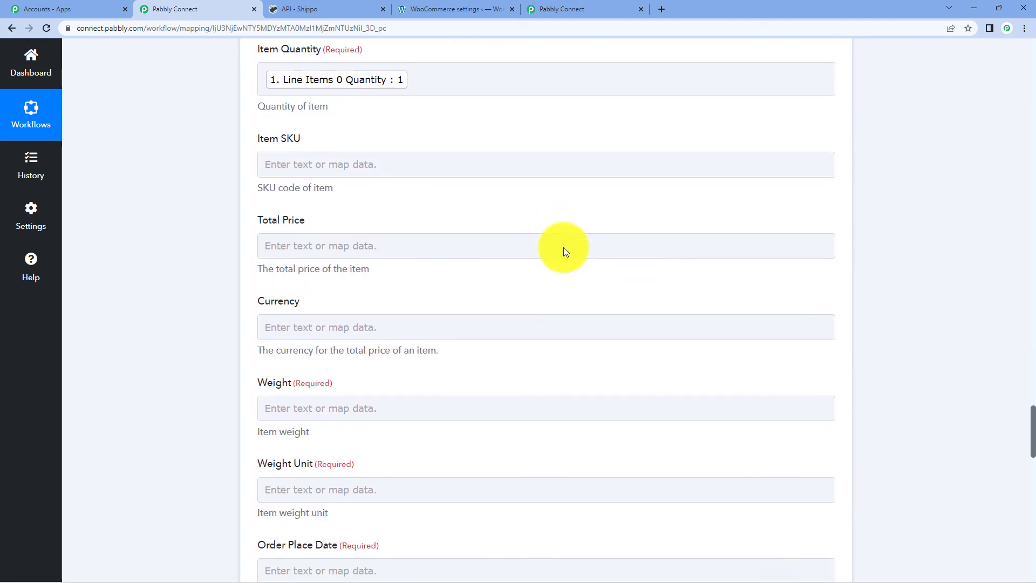
left_click(357, 263)
- Map the product's Weight 0.25 into Weight and enter kg as the Weight Unit
left_click(502, 406)
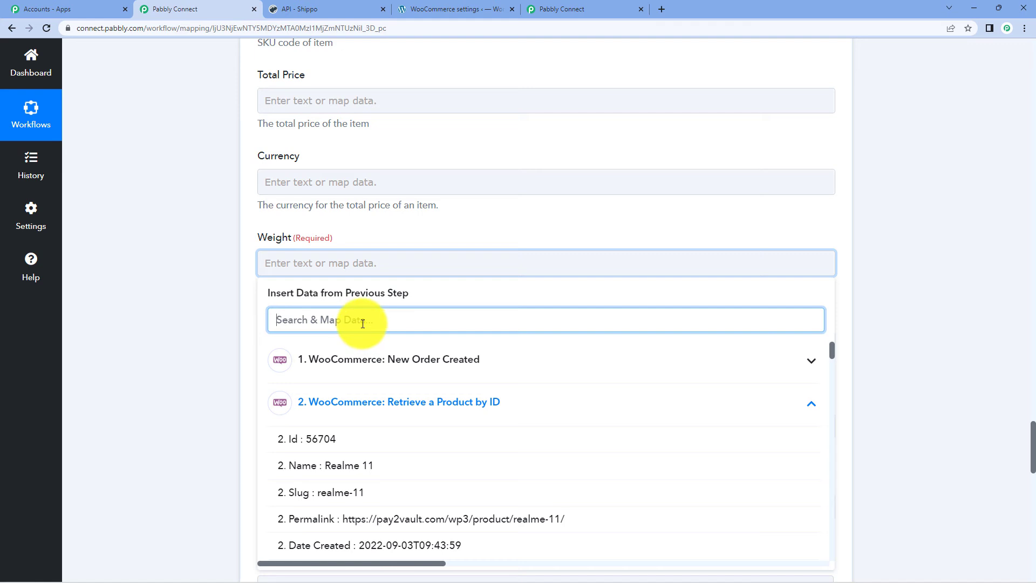
type("weig")
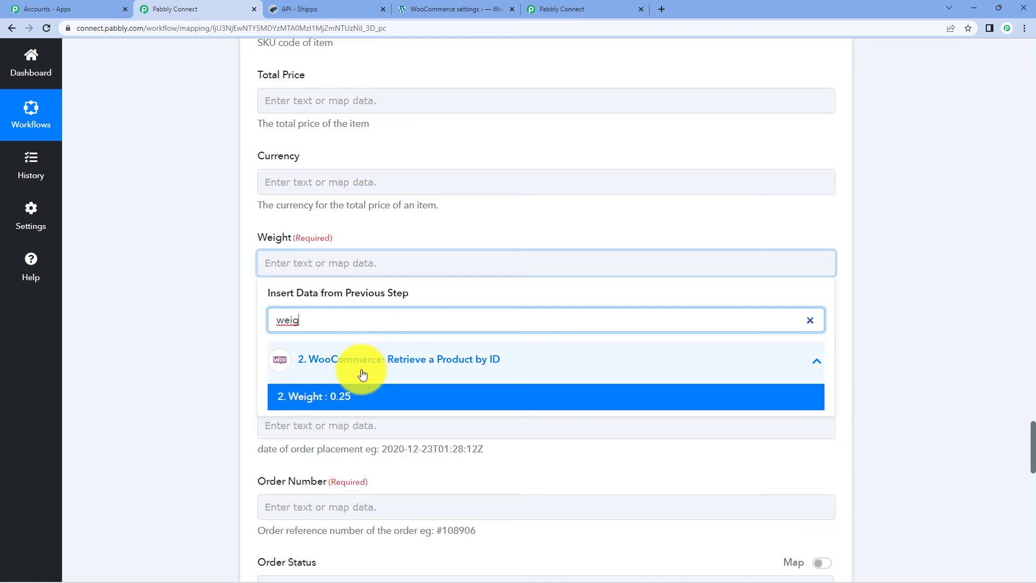
left_click(354, 398)
left_click(879, 274)
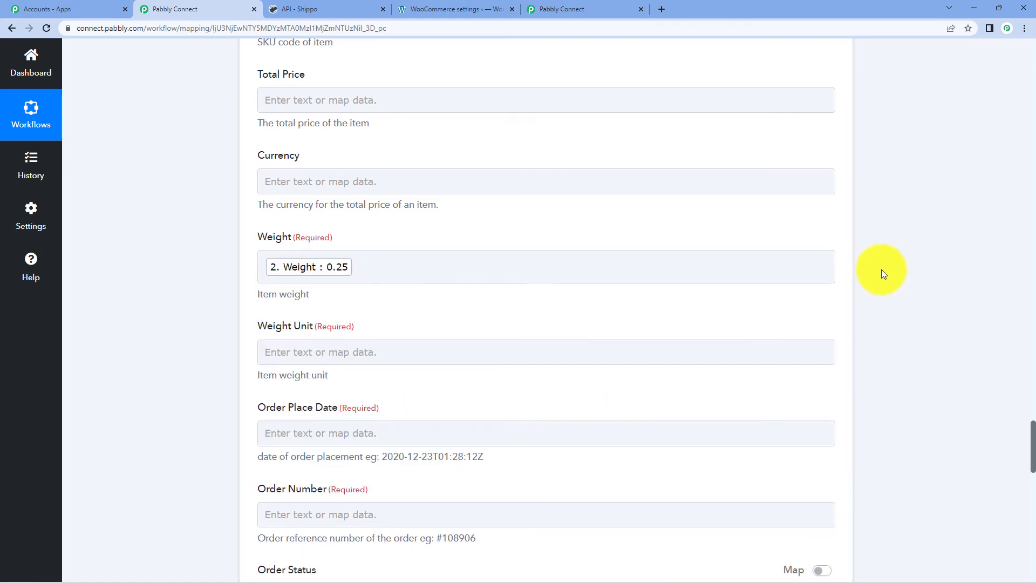
scroll(882, 270, "down", 2)
left_click(282, 246)
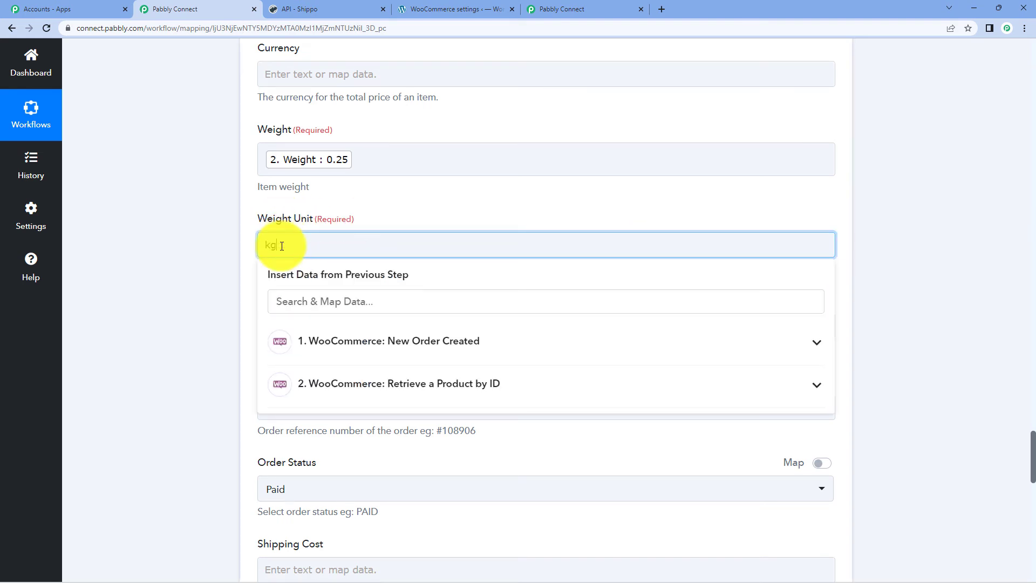
left_click(894, 144)
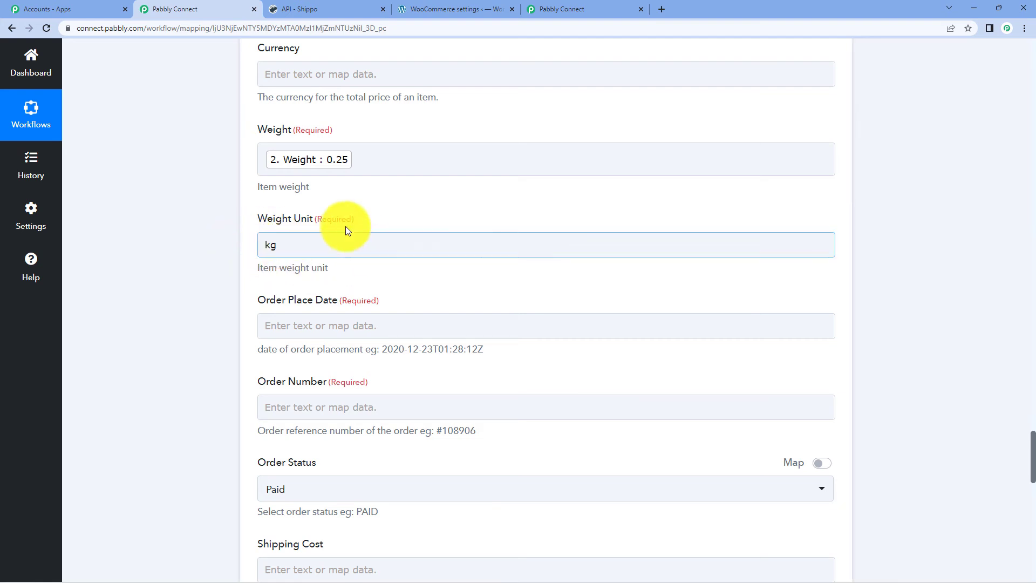
left_click(405, 264)
scroll(405, 264, "down", 1)
- Map the product's Date Created into Order Place Date
left_click(359, 279)
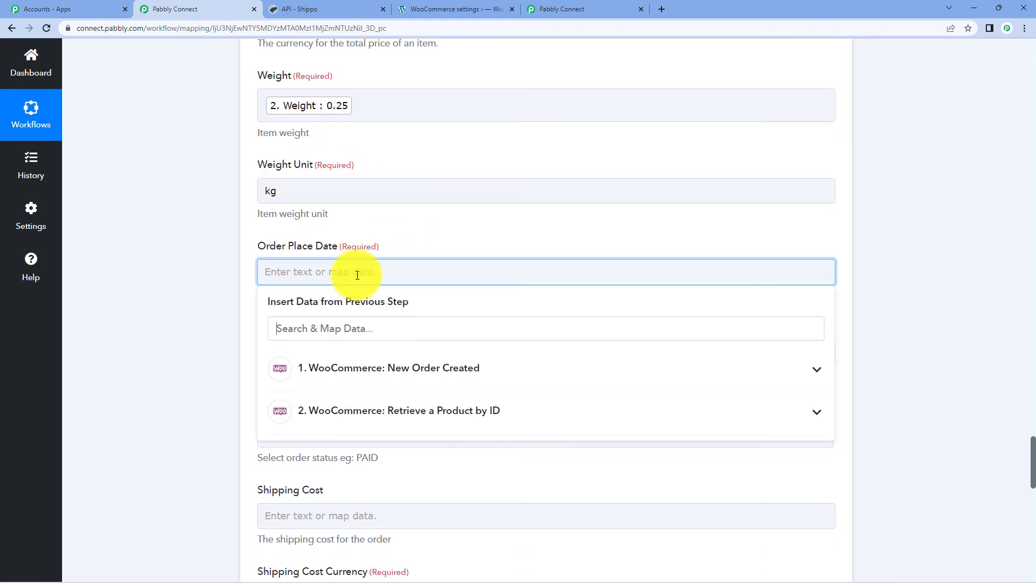
left_click(361, 338)
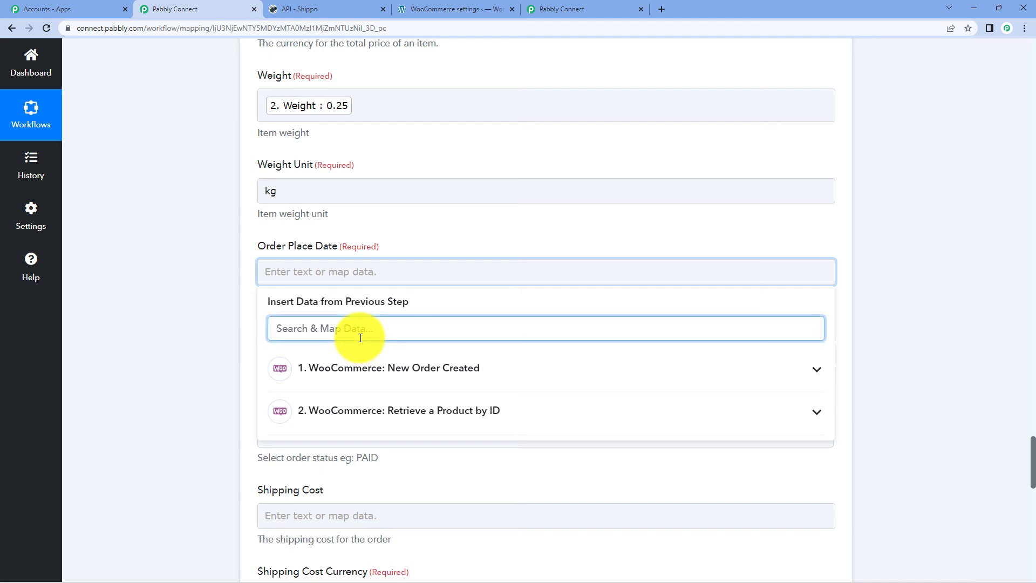
type("date")
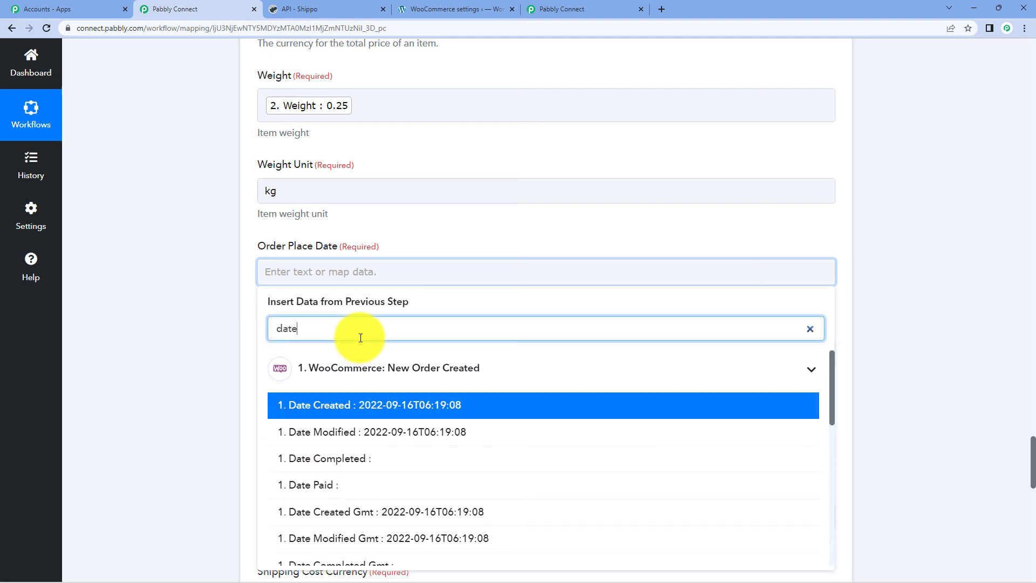
scroll(424, 445, "down", 3)
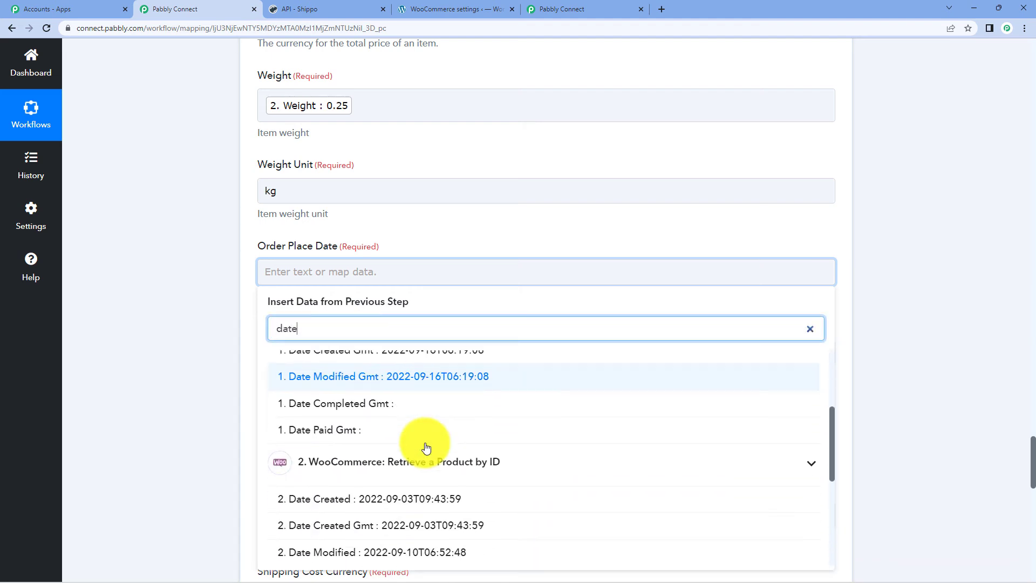
scroll(426, 447, "up", 3)
scroll(422, 444, "down", 4)
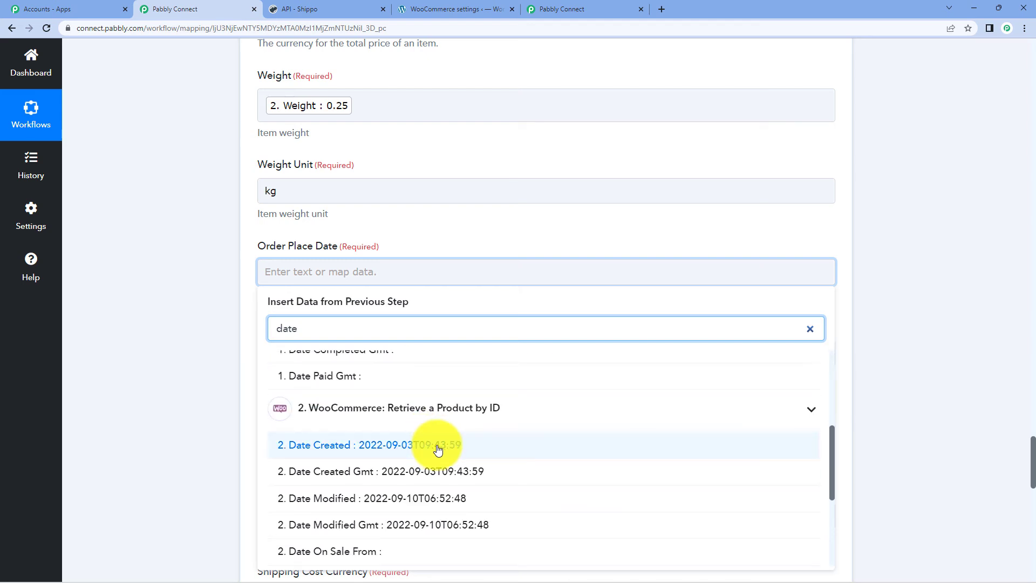
left_click(438, 449)
left_click(930, 200)
scroll(931, 252, "down", 1)
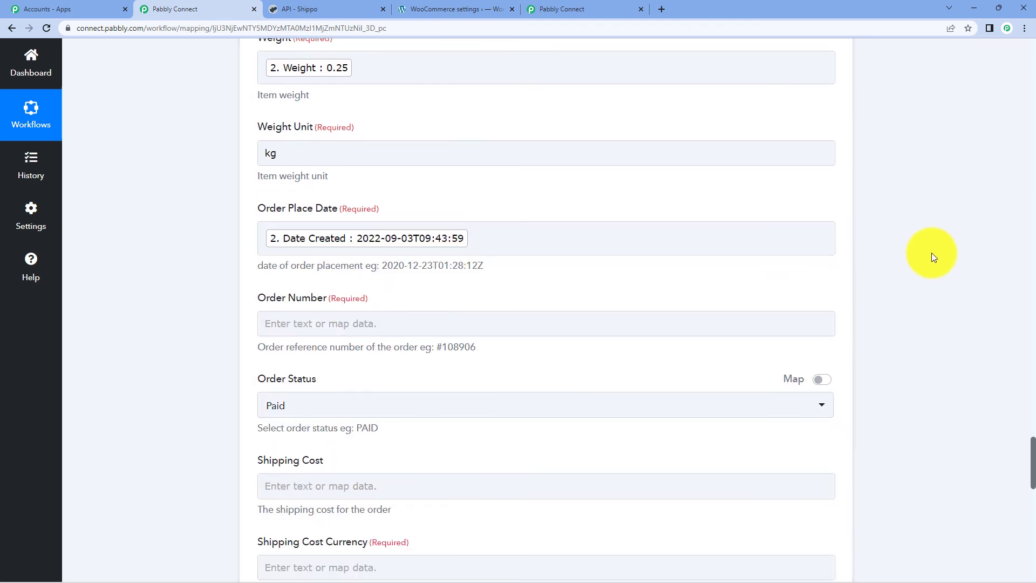
scroll(932, 253, "down", 1)
- Map the new order's Id (56846) into Order Number
left_click(335, 261)
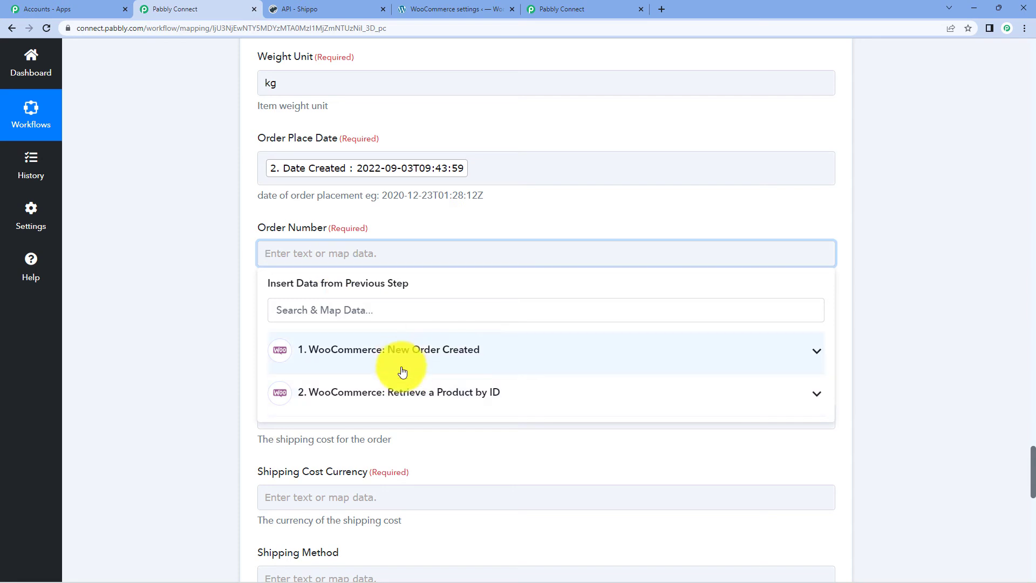
left_click(402, 371)
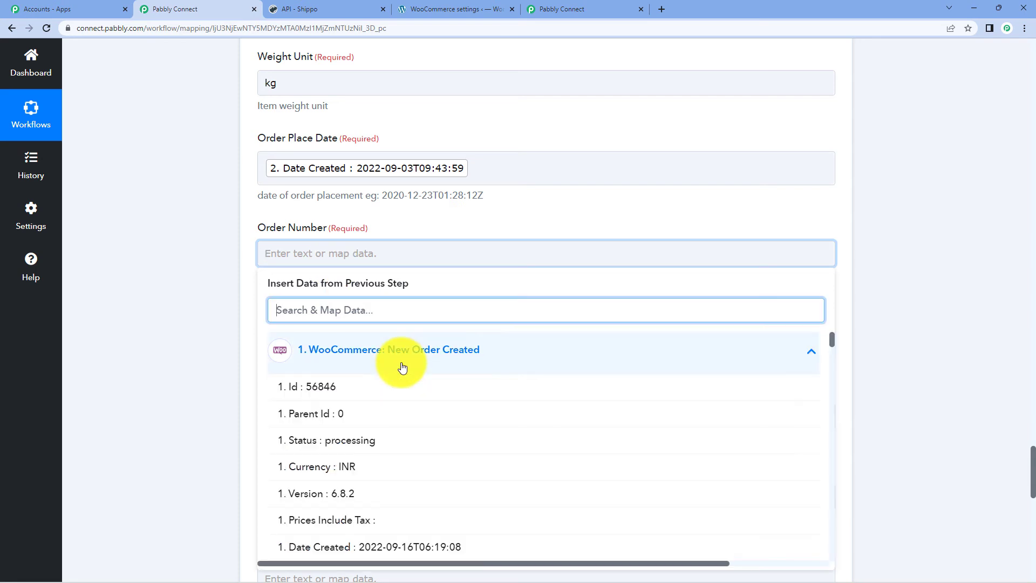
left_click(369, 393)
left_click(163, 297)
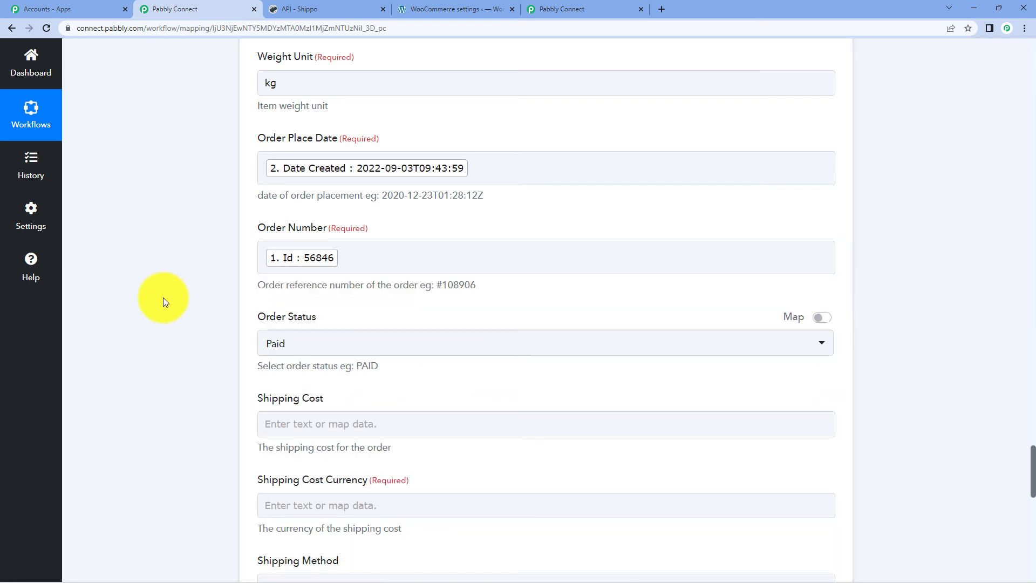
scroll(379, 314, "down", 4)
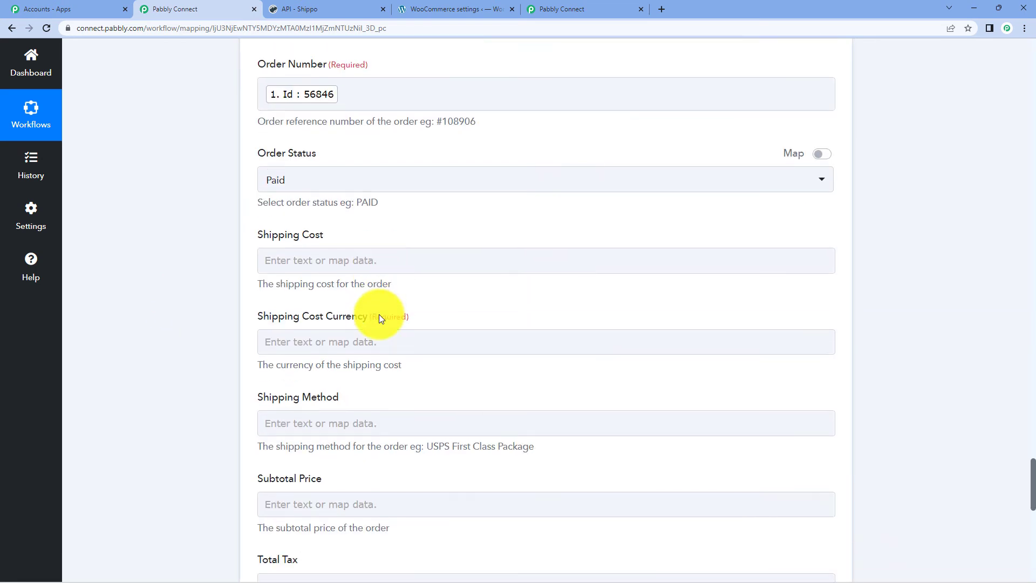
- Map the order's Currency (INR) into Shipping Cost Currency
left_click(344, 280)
left_click(355, 291)
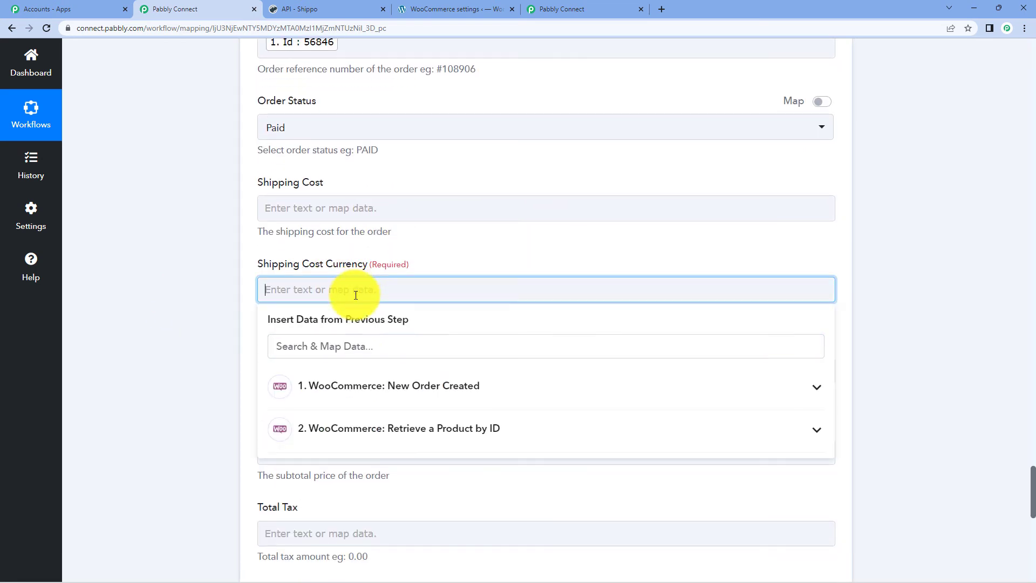
left_click(346, 348)
type("cu")
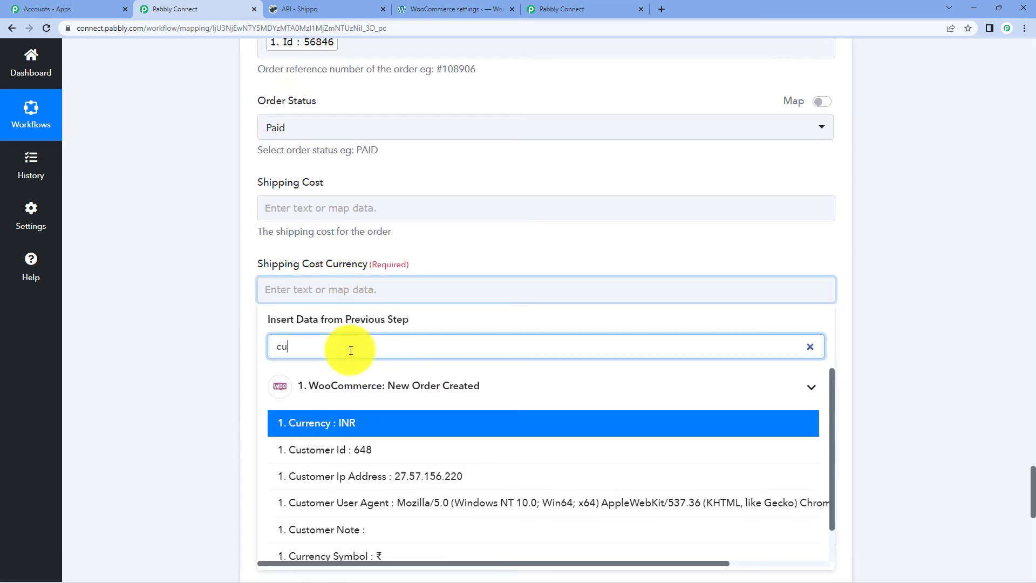
type("r")
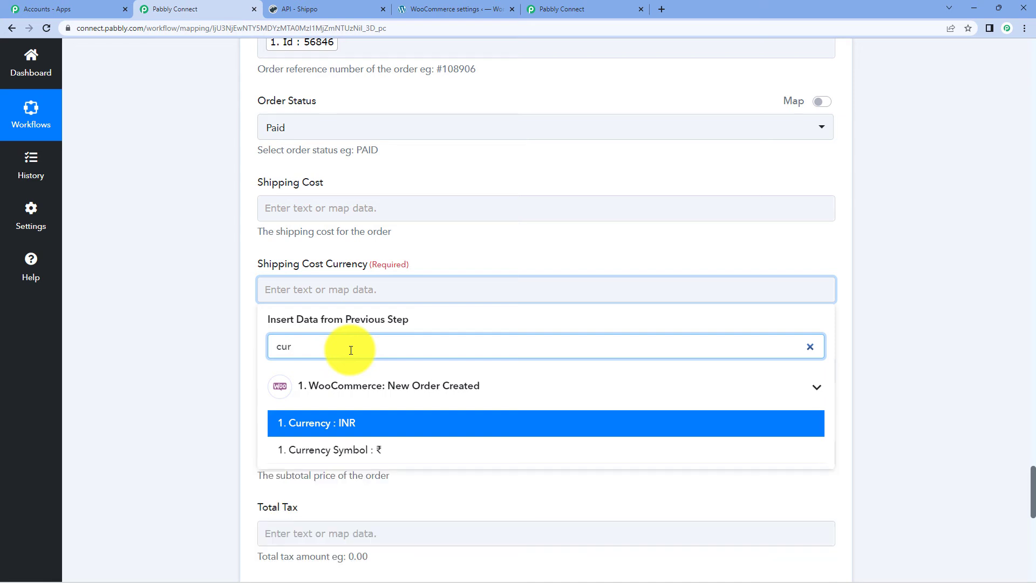
left_click(348, 418)
left_click(131, 325)
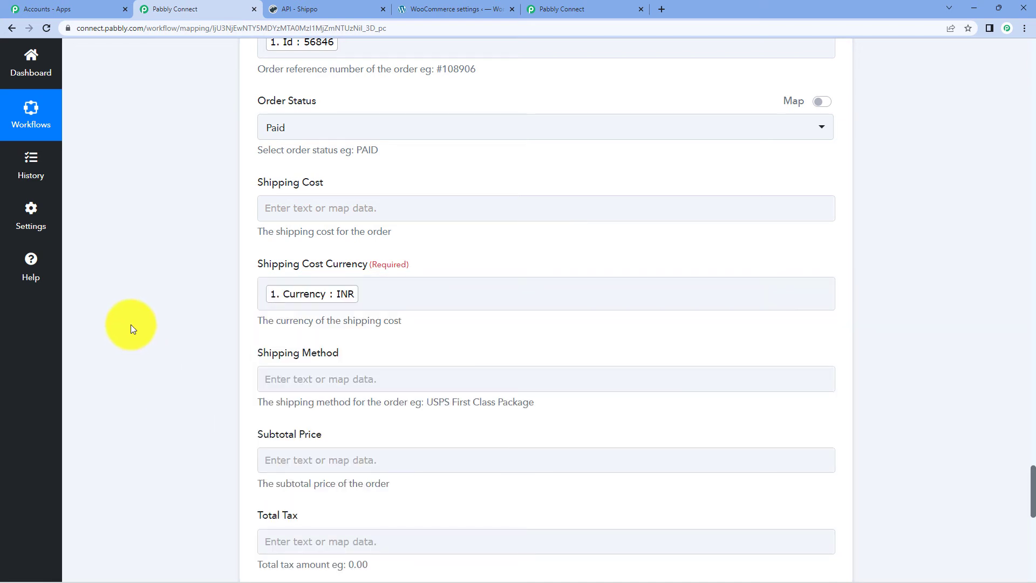
scroll(564, 199, "down", 5)
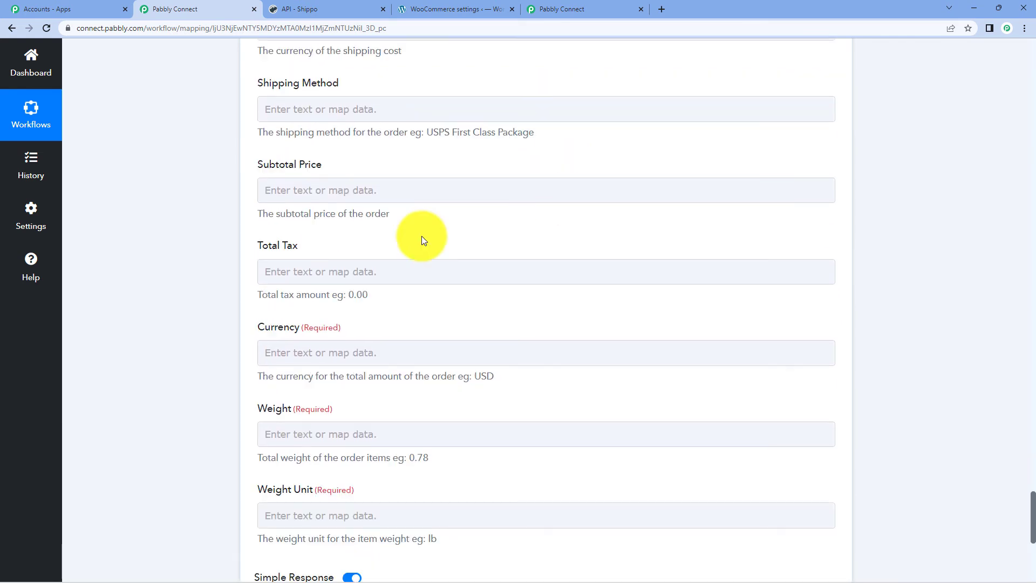
- Map the order's Currency (INR) into the order-level Currency field
left_click(308, 353)
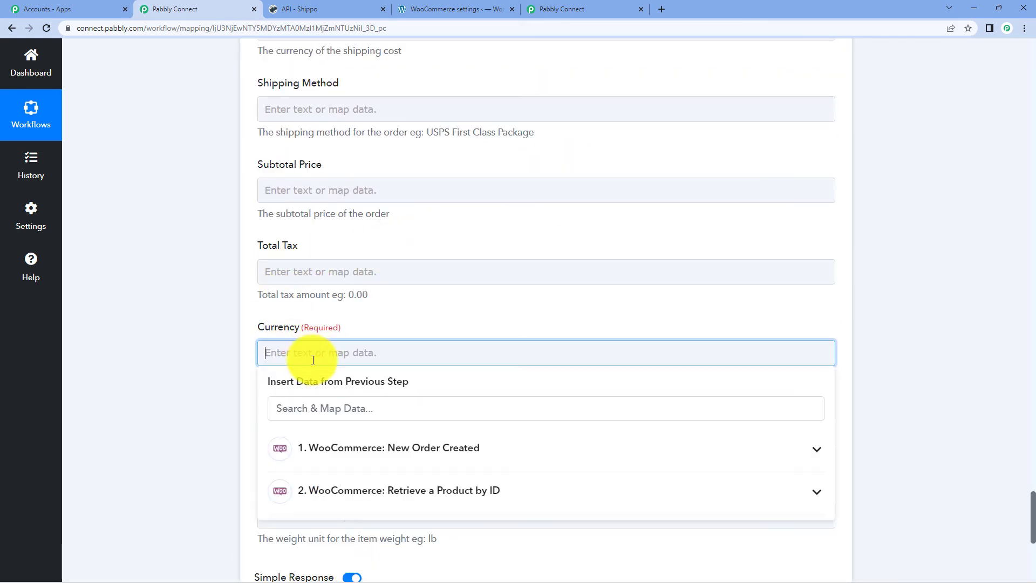
left_click(321, 456)
left_click(322, 414)
type("c")
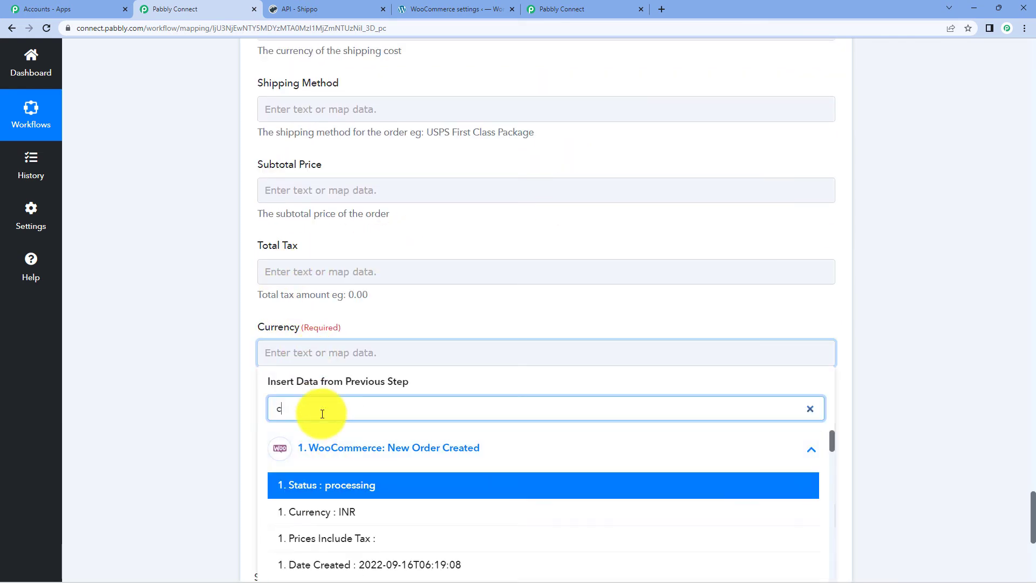
type("urre")
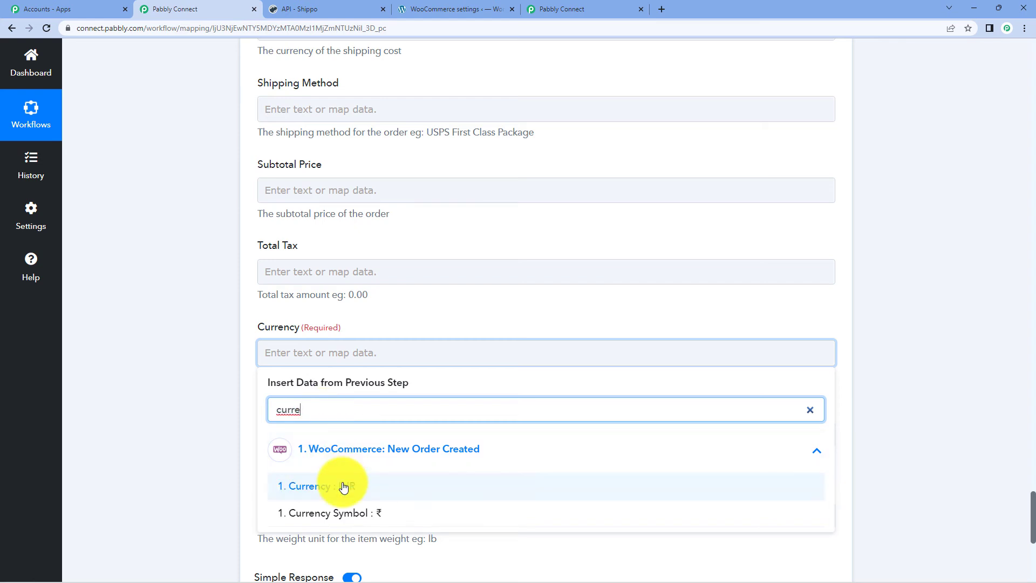
left_click(342, 486)
left_click(224, 384)
scroll(277, 354, "down", 3)
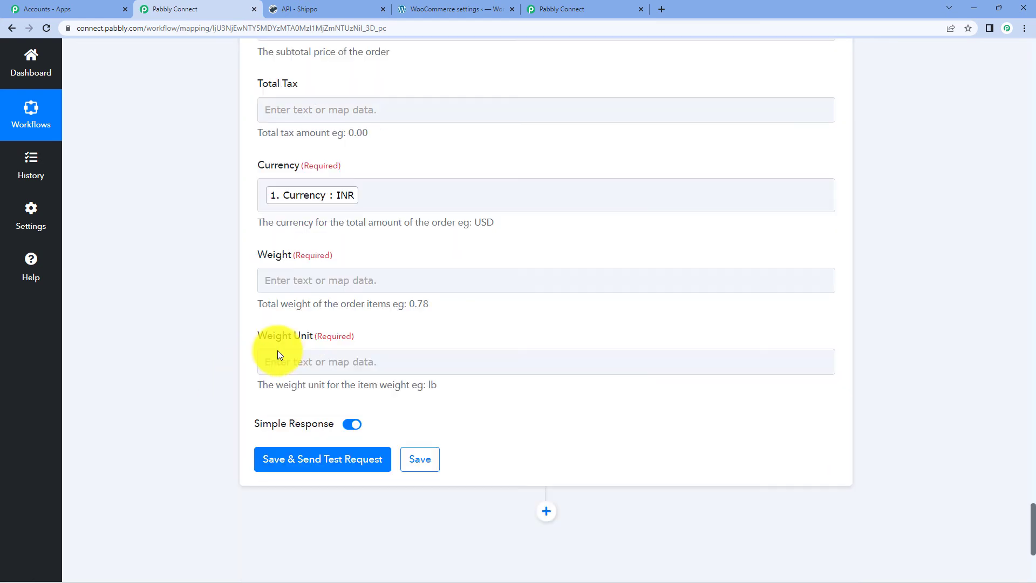
- Map the product Weight 0.25 into Weight and keep kg as the Weight Unit
left_click(320, 279)
left_click(353, 340)
type("weig")
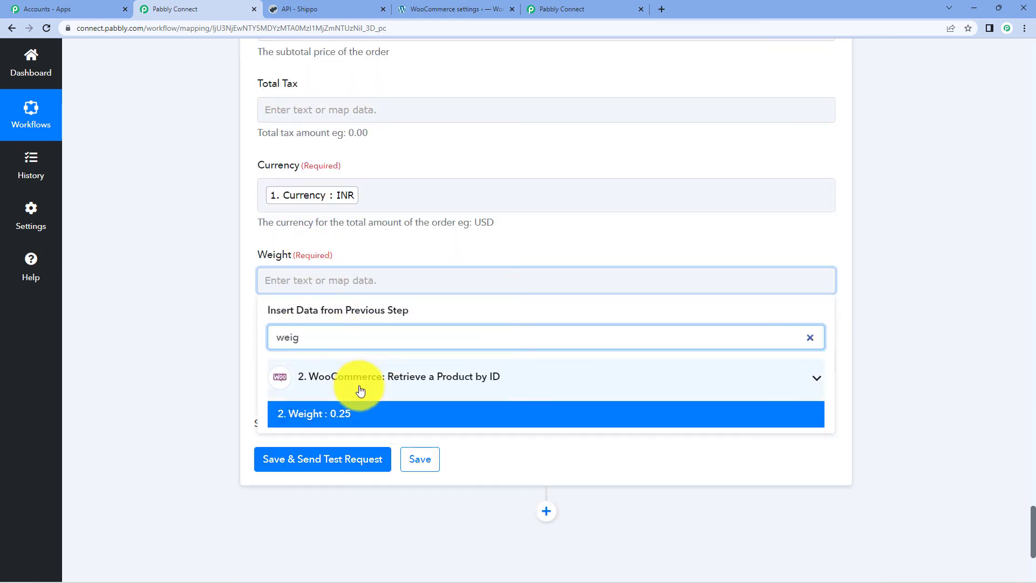
left_click(424, 414)
left_click(190, 326)
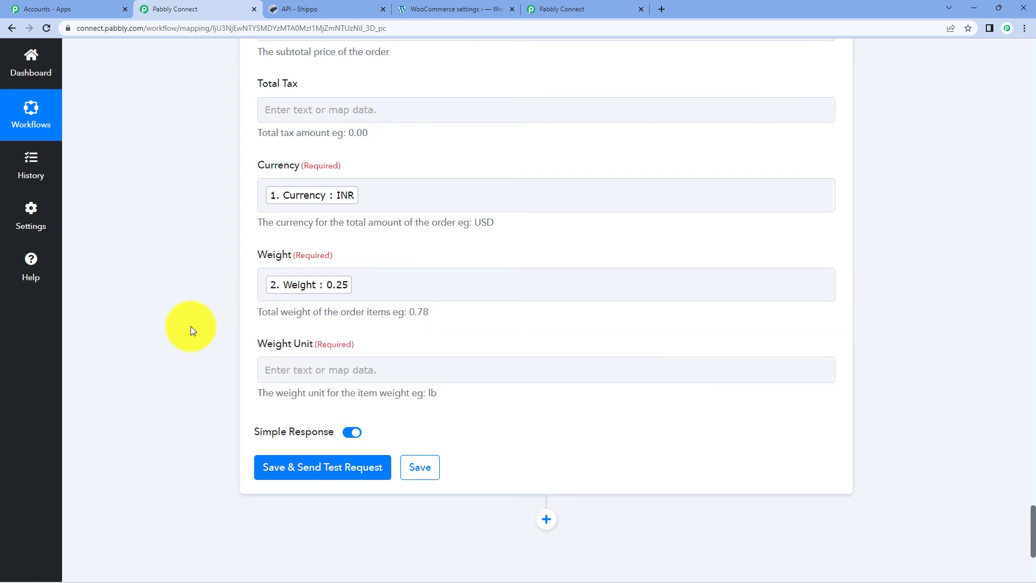
left_click(352, 368)
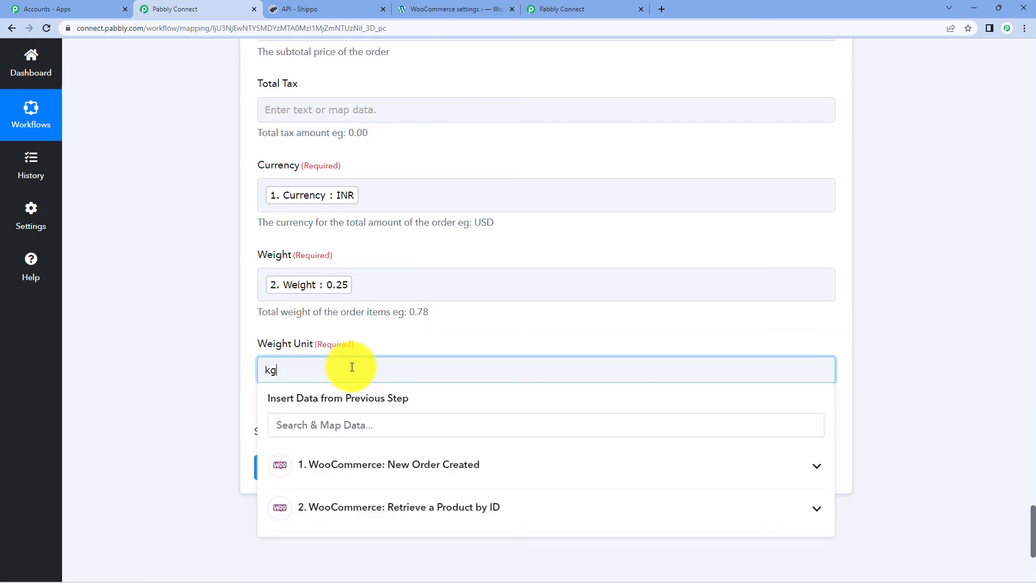
left_click(980, 283)
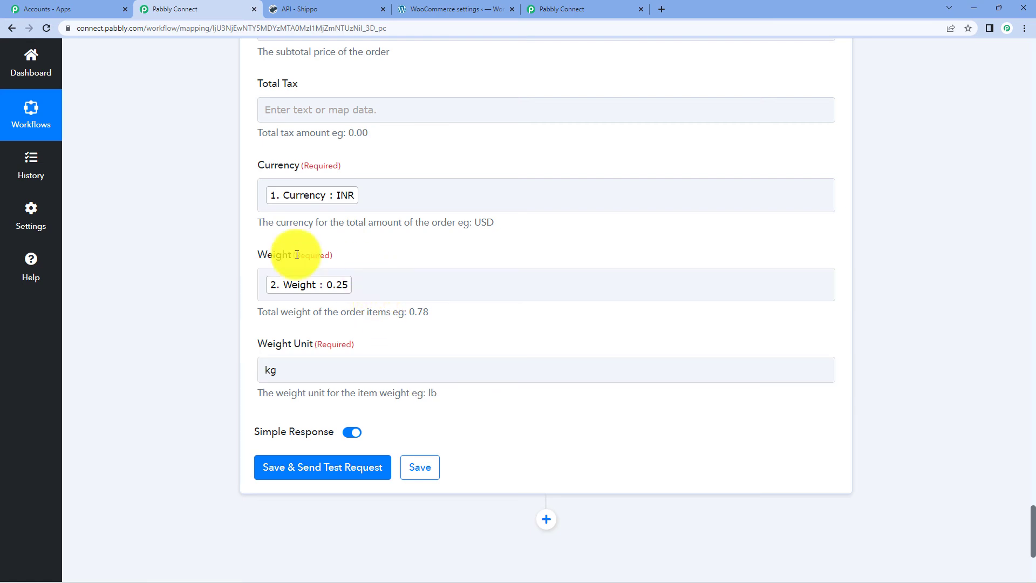
- Review the mapped Shippo Create Order fields, then save the step and send a test request
scroll(418, 263, "up", 8)
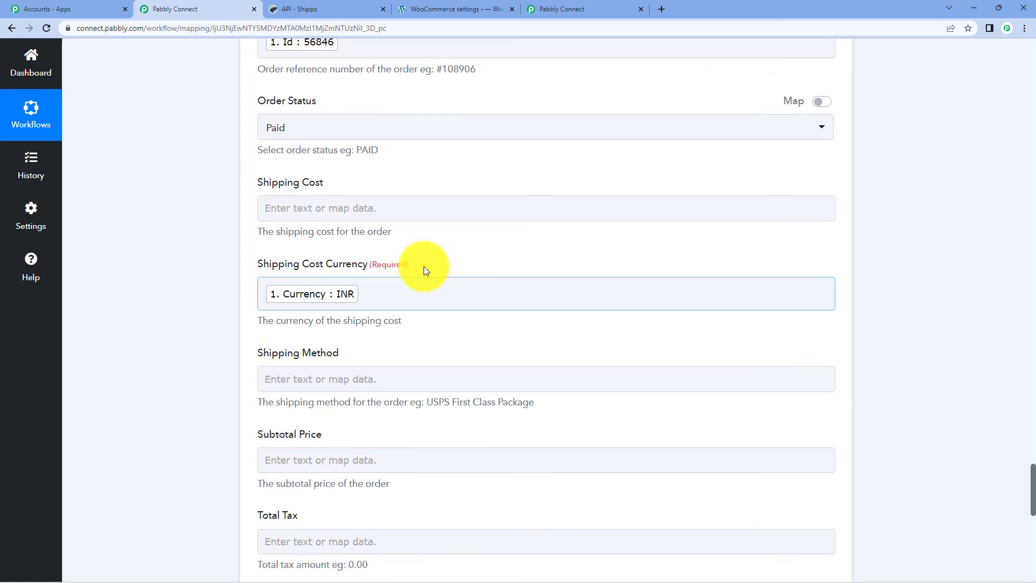
scroll(424, 267, "up", 9)
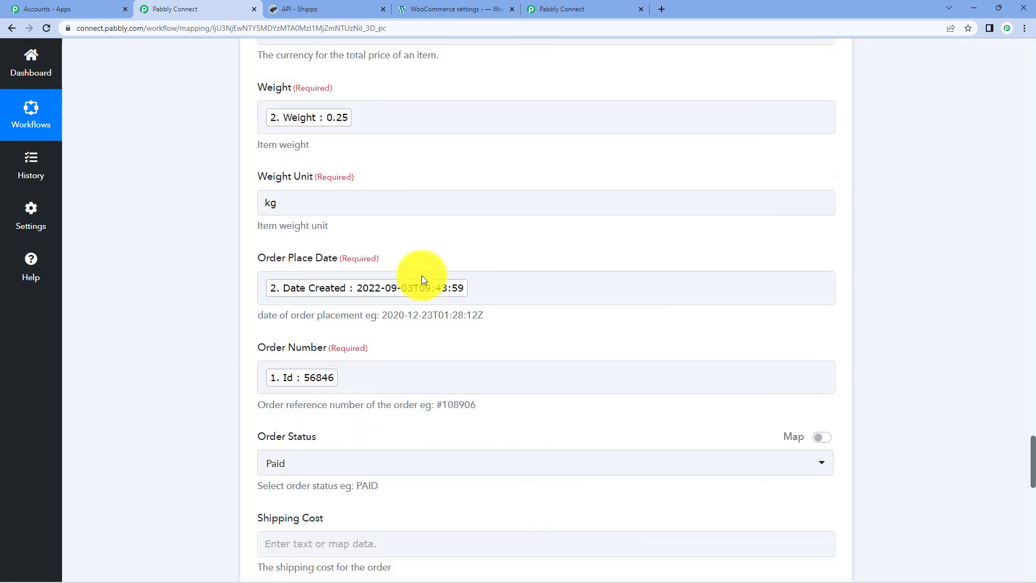
scroll(424, 279, "up", 8)
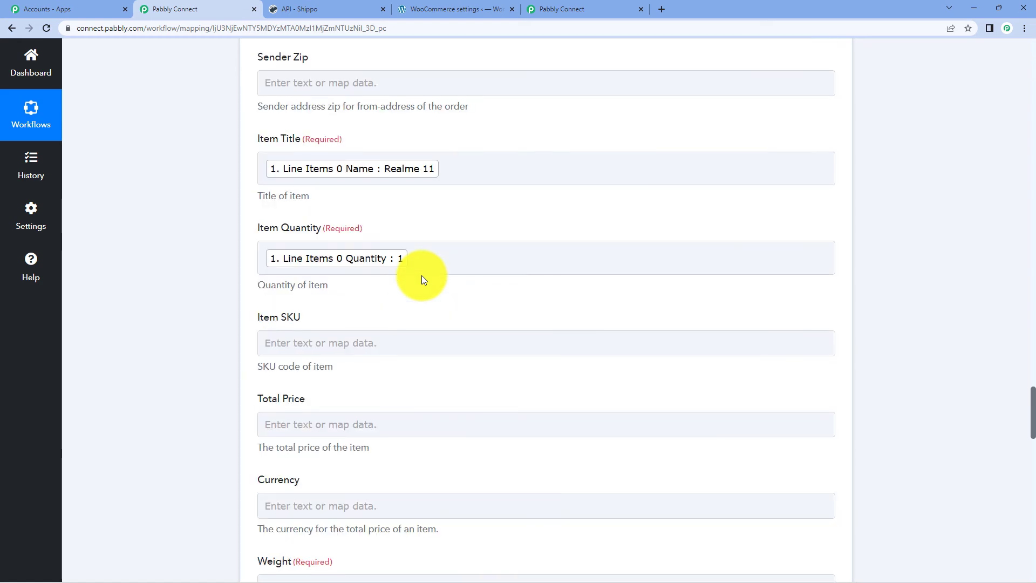
scroll(423, 279, "up", 10)
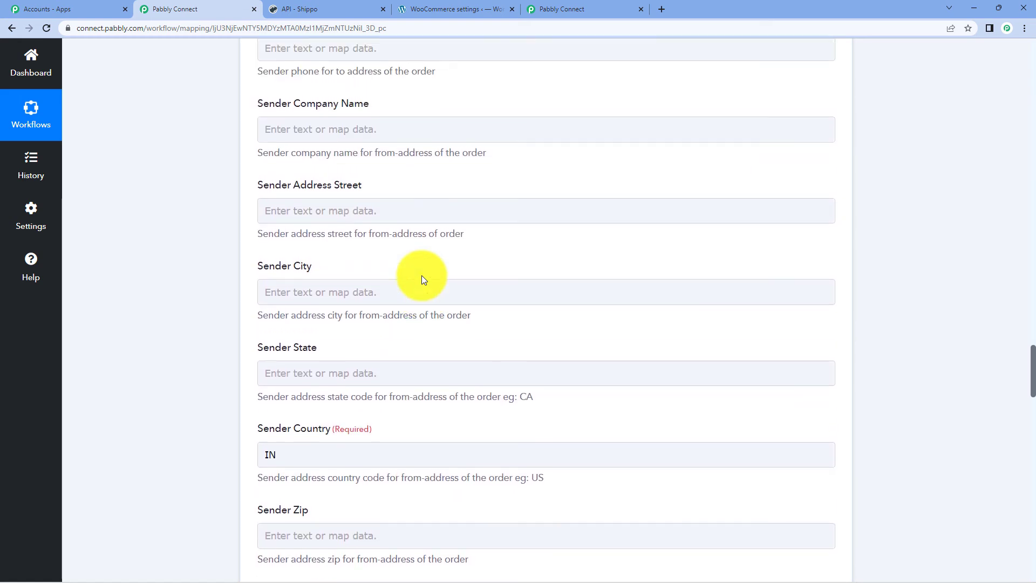
scroll(424, 279, "up", 12)
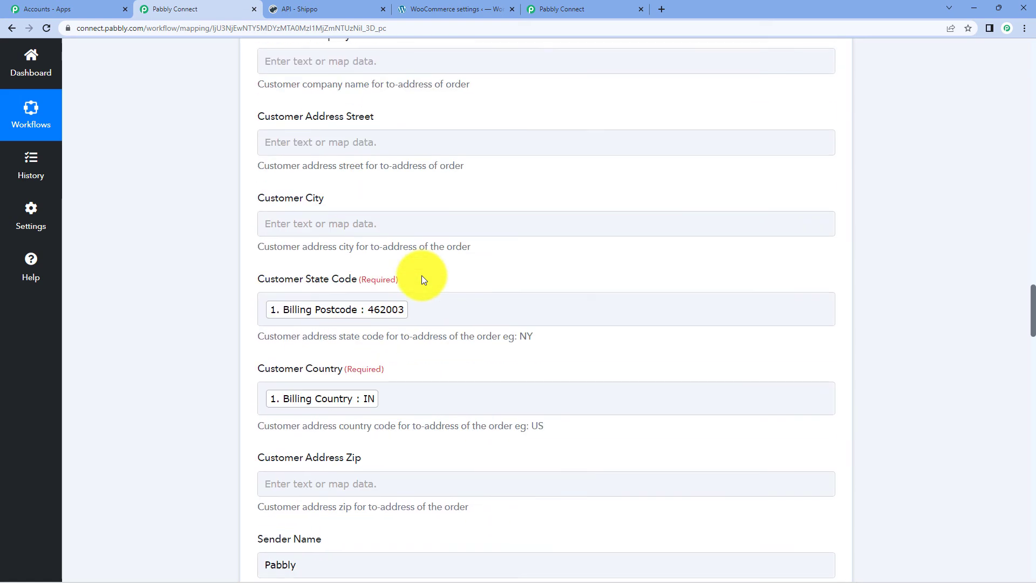
scroll(422, 276, "up", 4)
scroll(426, 273, "down", 19)
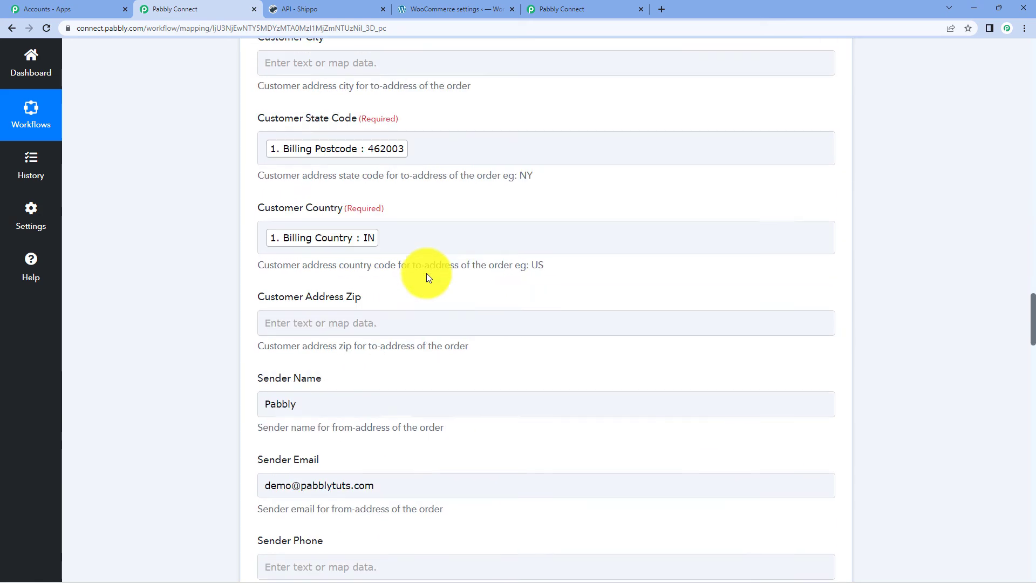
scroll(426, 274, "down", 20)
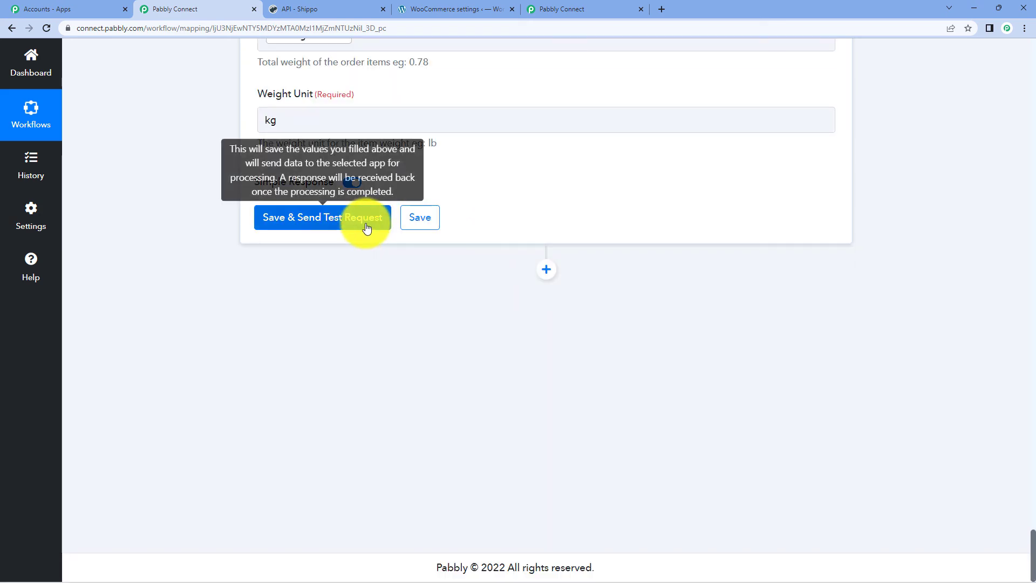
left_click(367, 229)
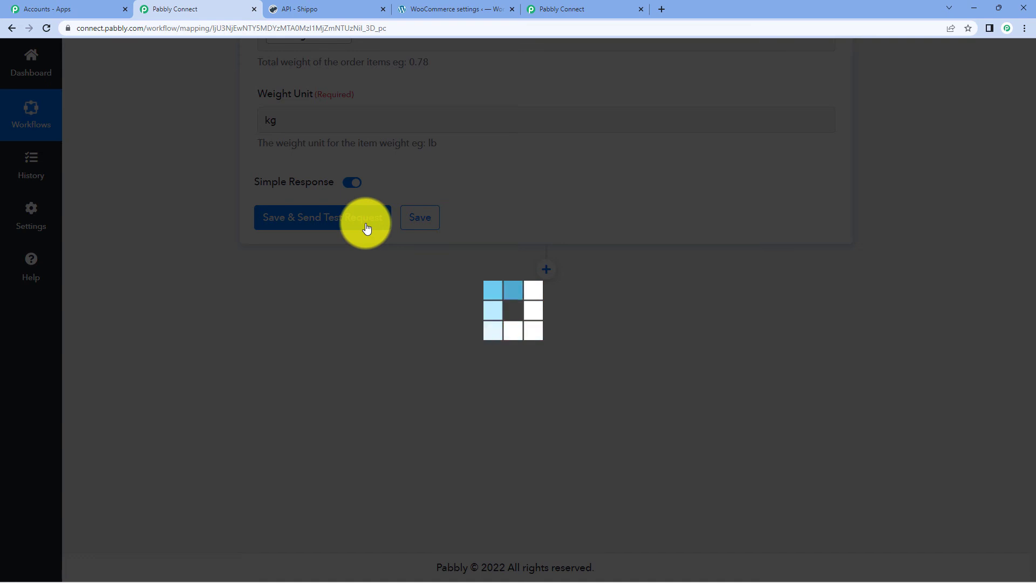
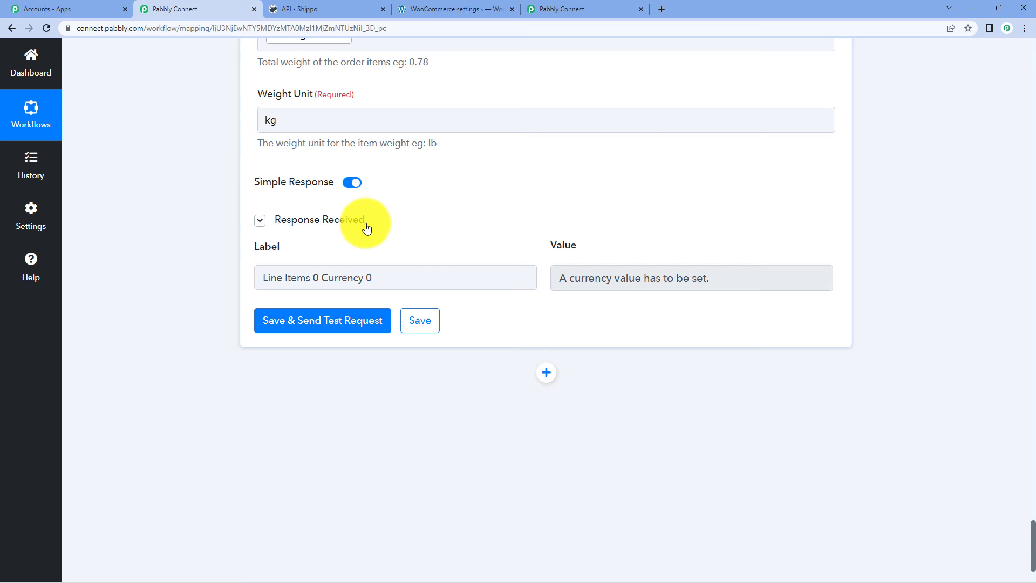
- Map the WooCommerce order's Currency (INR) into the item Currency field
scroll(377, 212, "up", 5)
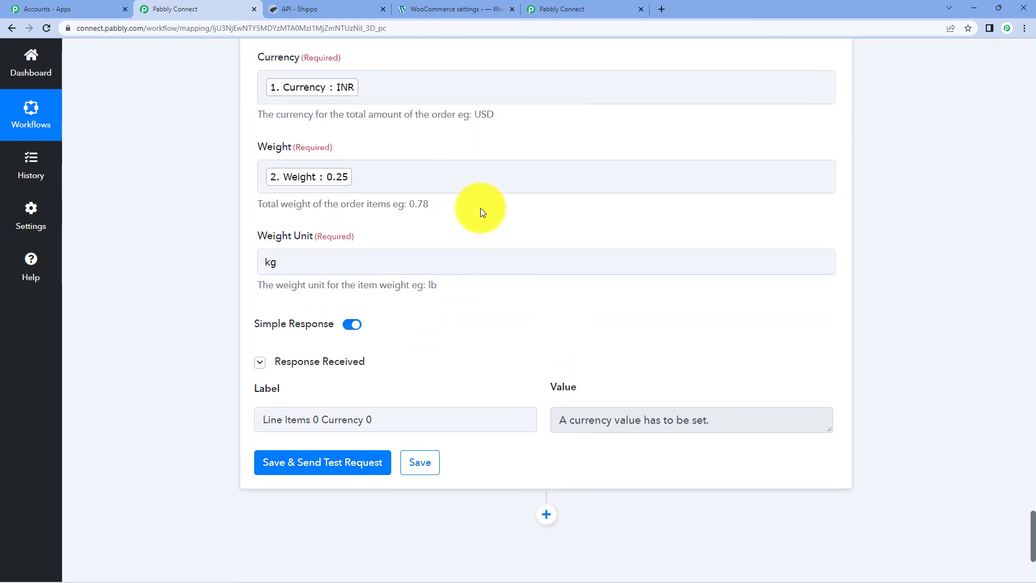
scroll(493, 243, "up", 5)
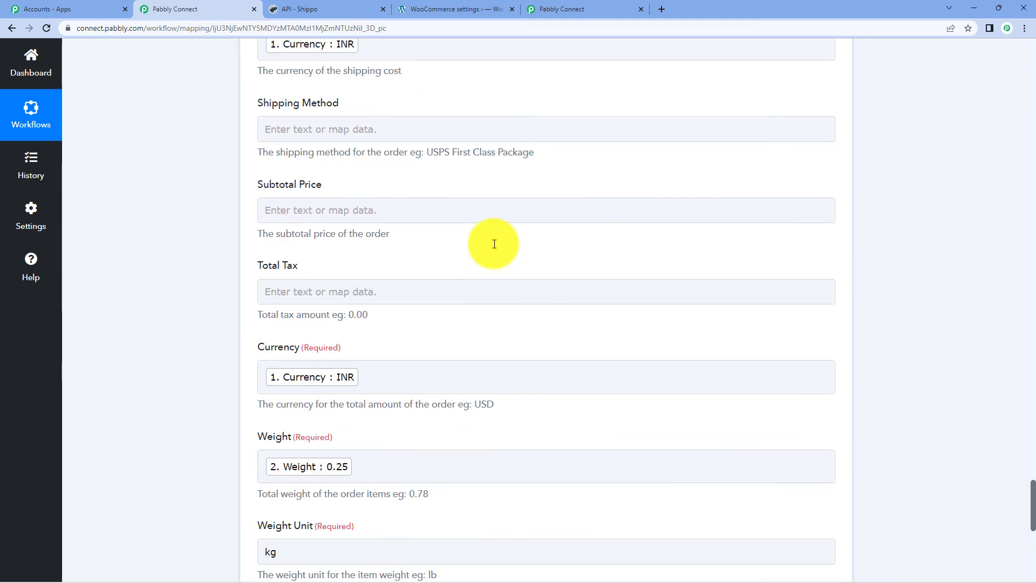
scroll(273, 236, "up", 10)
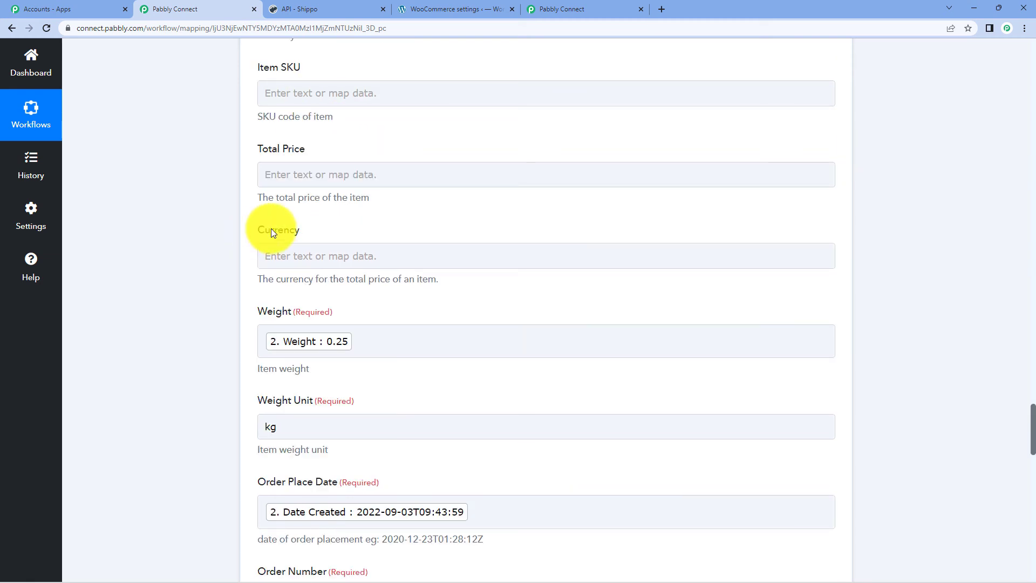
left_click(344, 258)
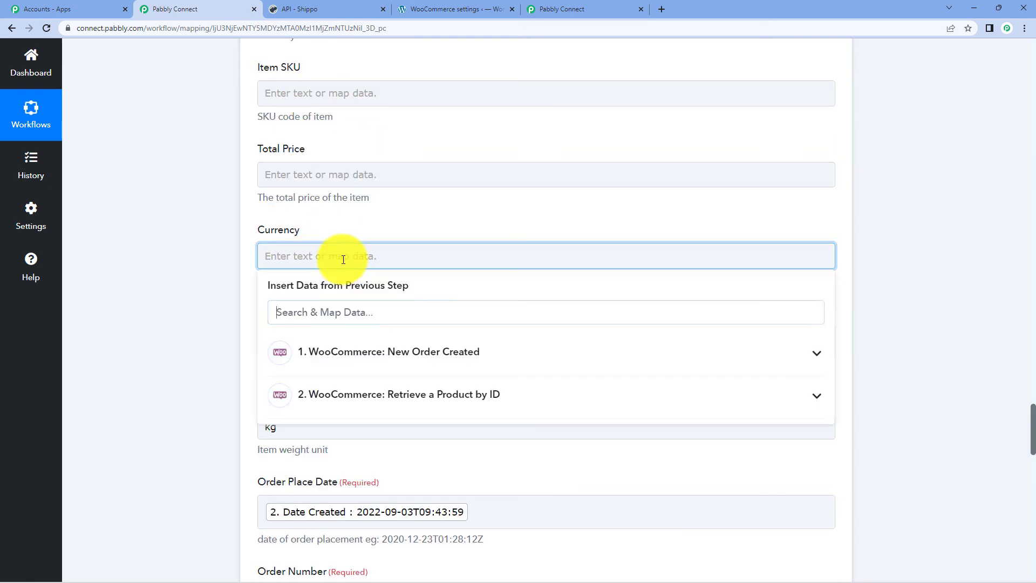
left_click(384, 355)
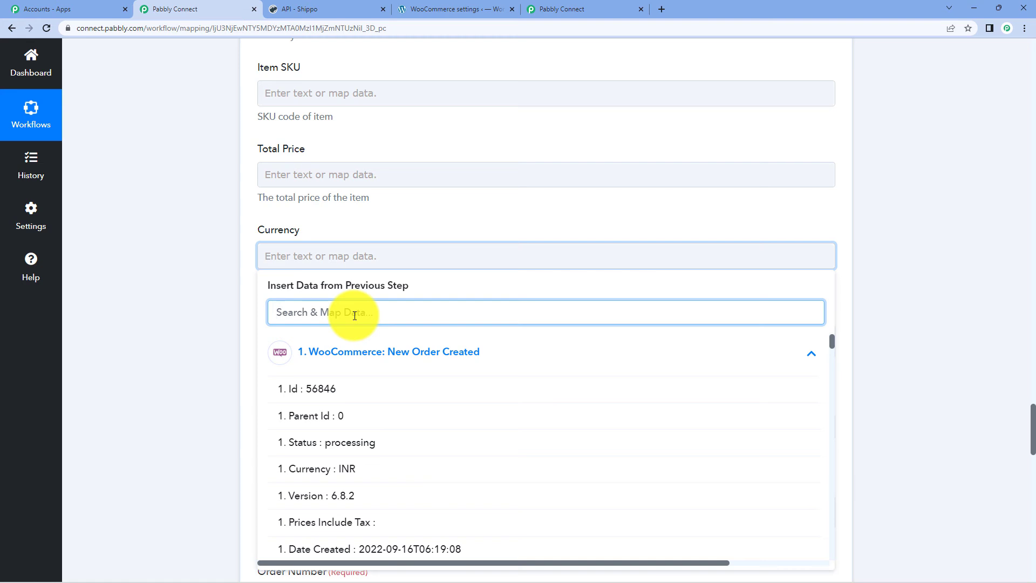
type("curre")
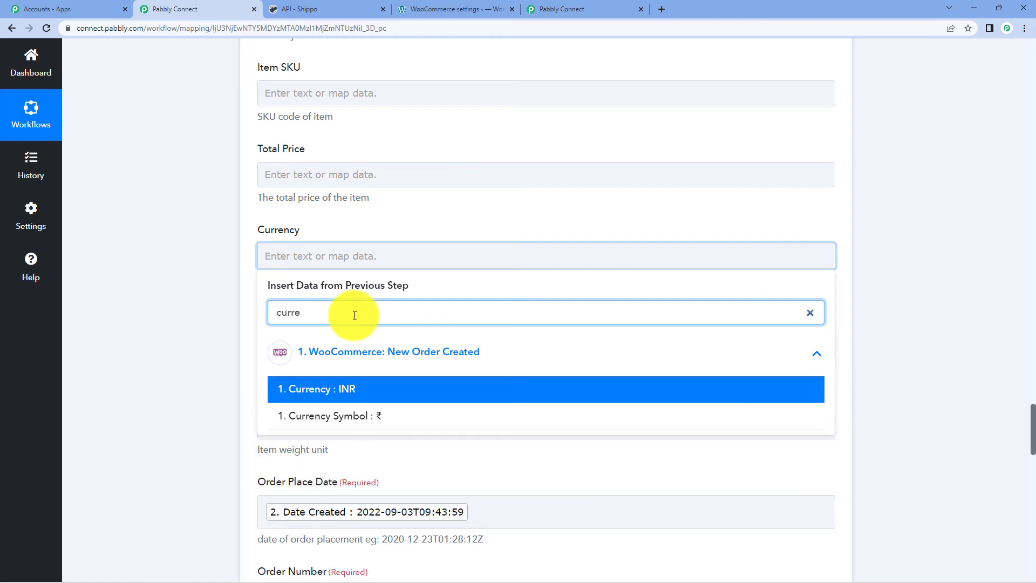
left_click(360, 390)
- Save the Shippo step and resend the test request
scroll(177, 300, "down", 7)
scroll(578, 332, "down", 10)
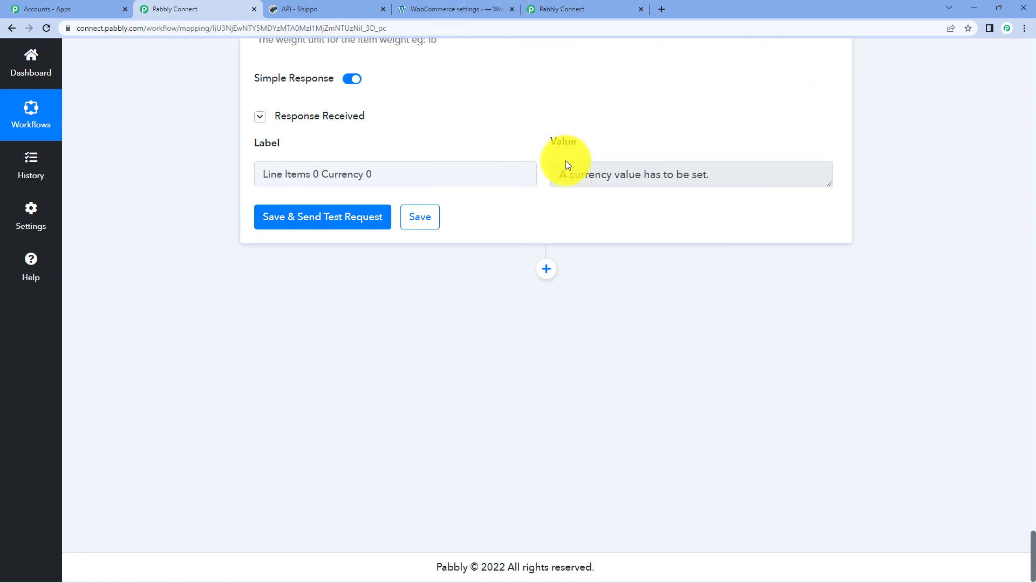
left_click(269, 210)
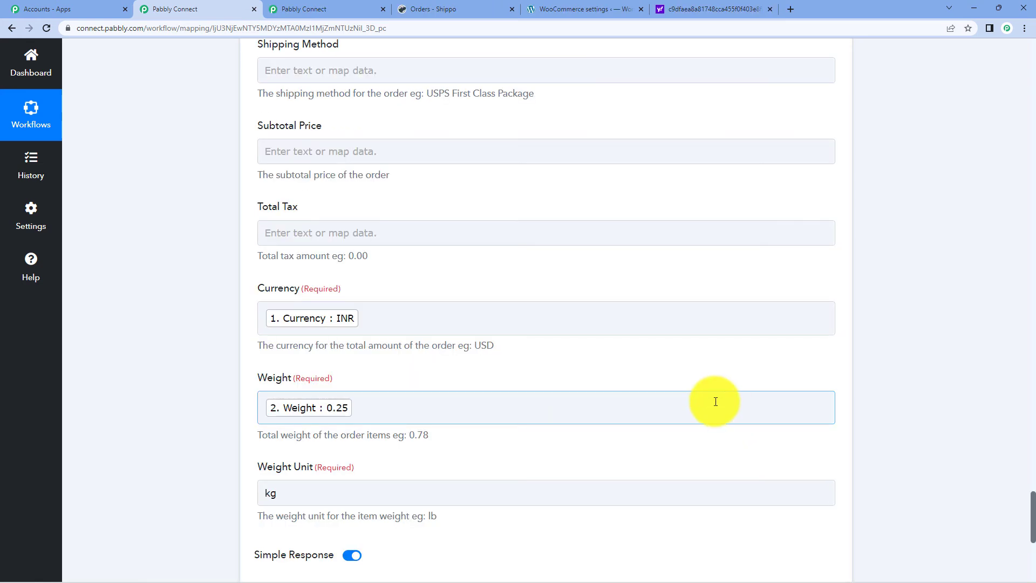
- Map the New Order Created Total (7000.00) into the item's Total Price field
scroll(731, 403, "up", 4)
scroll(730, 402, "up", 7)
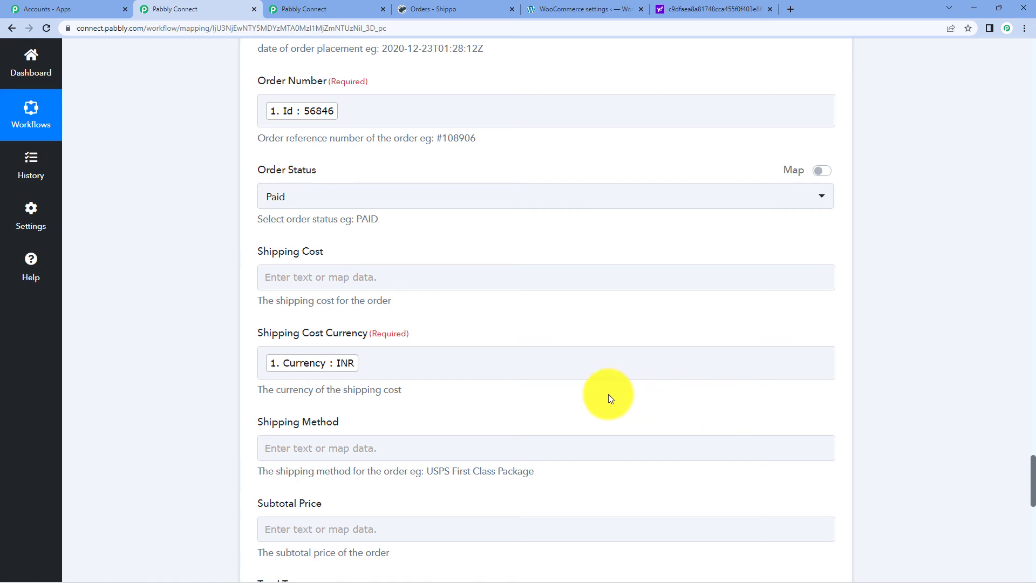
scroll(569, 406, "up", 6)
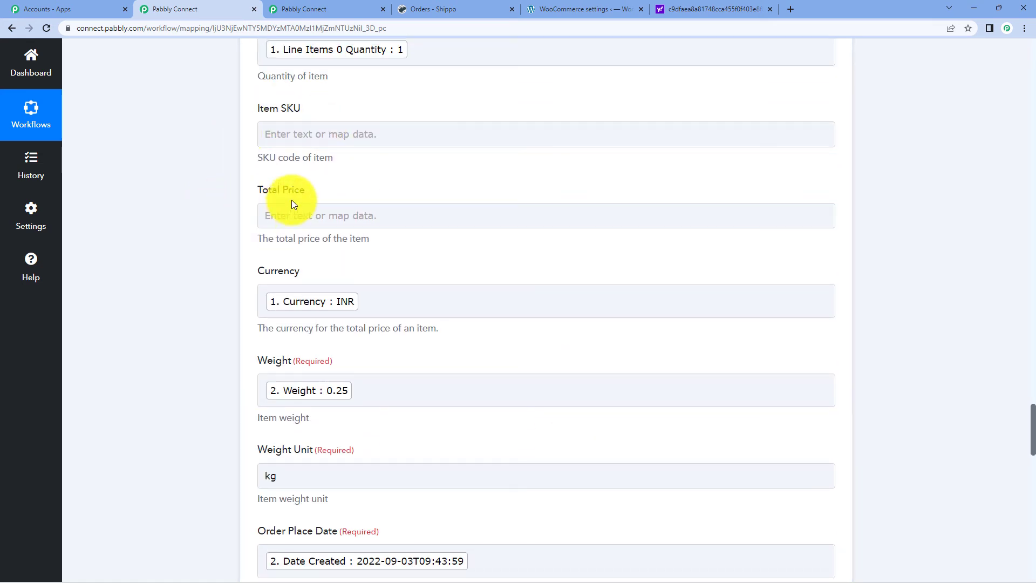
left_click(301, 216)
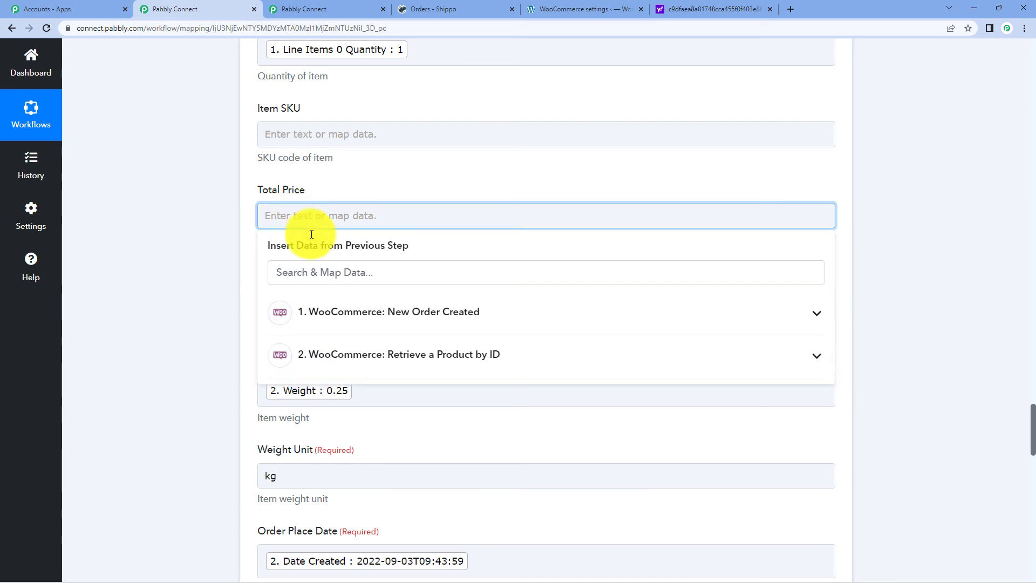
left_click(351, 315)
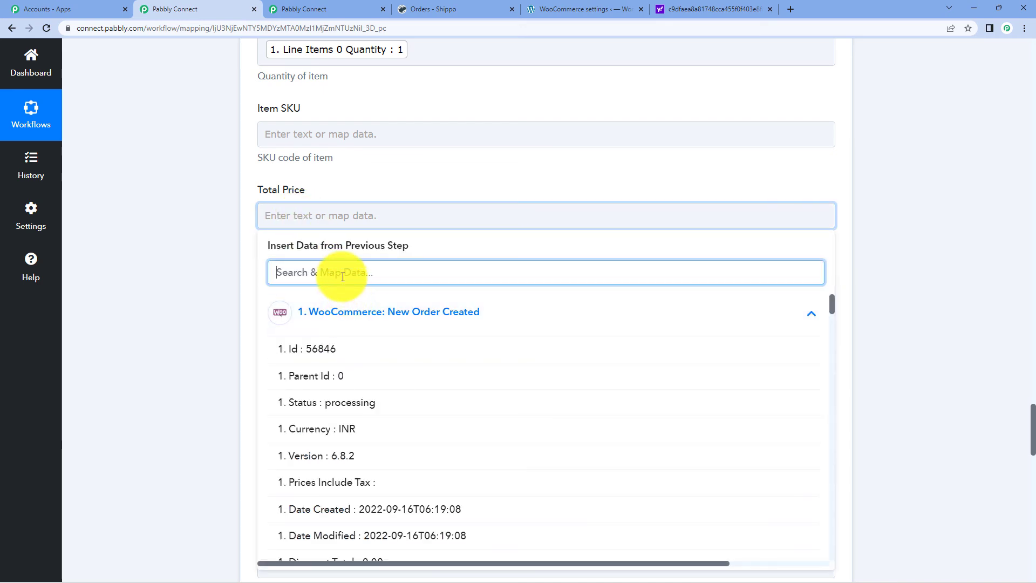
type("to")
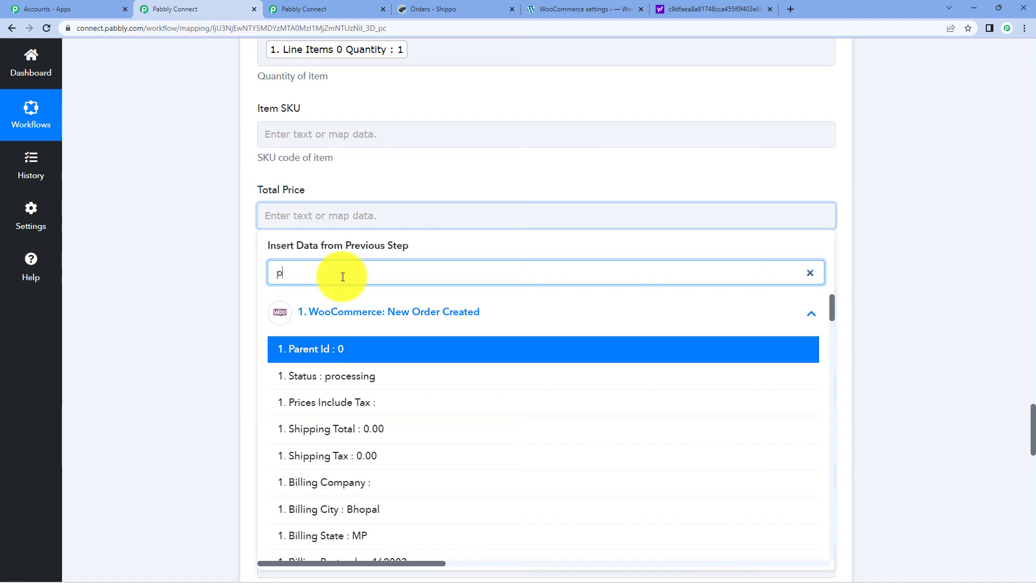
key("BackSpace")
key("BackSpace")
type("tot")
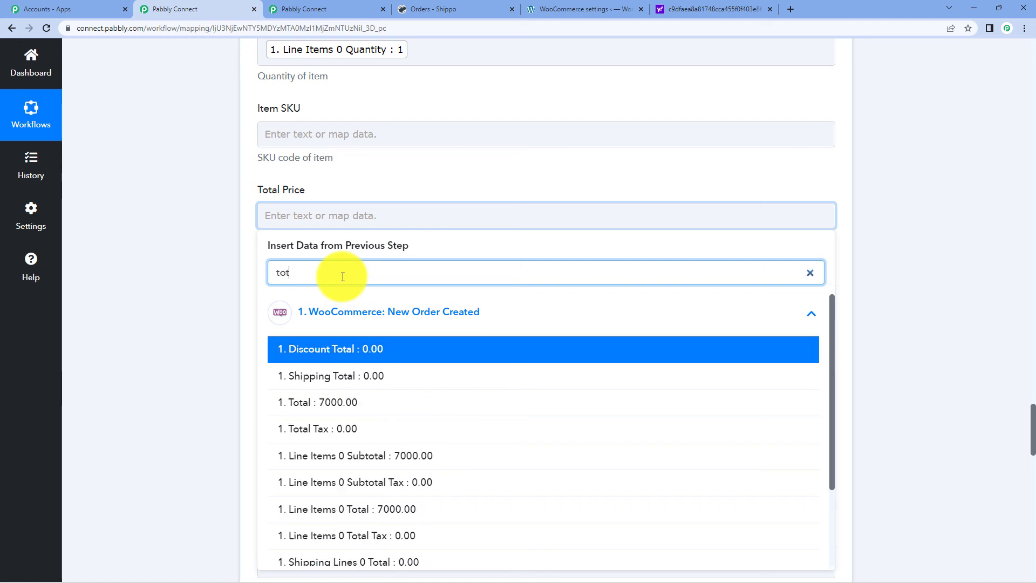
left_click(353, 413)
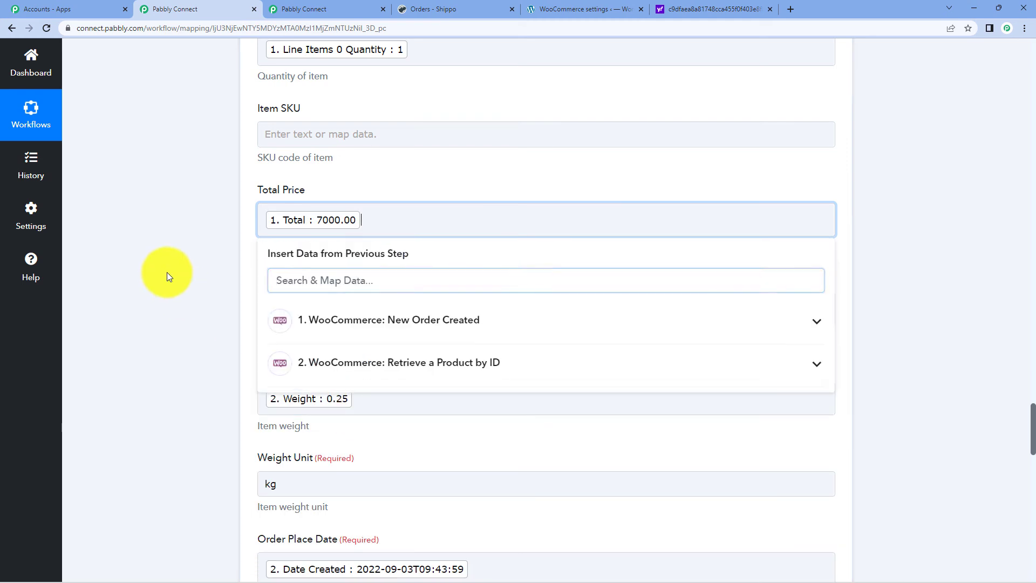
left_click(166, 272)
scroll(322, 287, "up", 4)
scroll(340, 301, "up", 8)
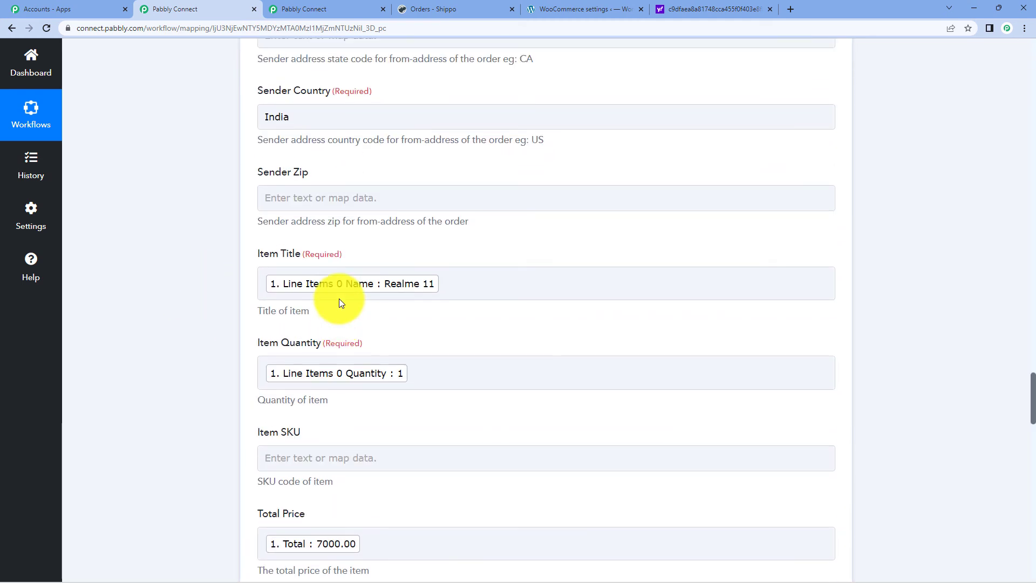
- Map Billing Address 2 into Customer Address Street, which adds it twice
scroll(340, 300, "up", 8)
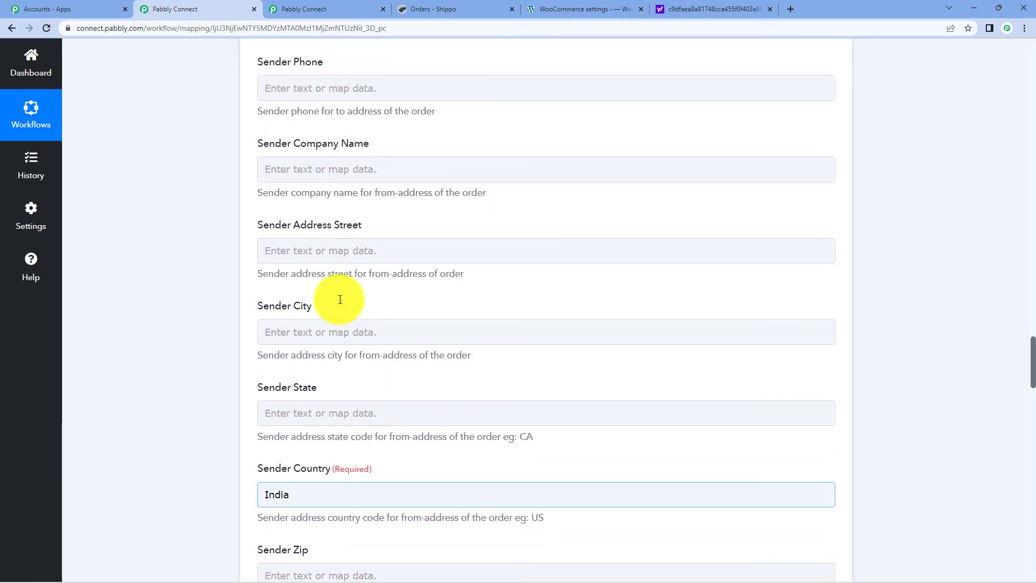
scroll(340, 300, "up", 5)
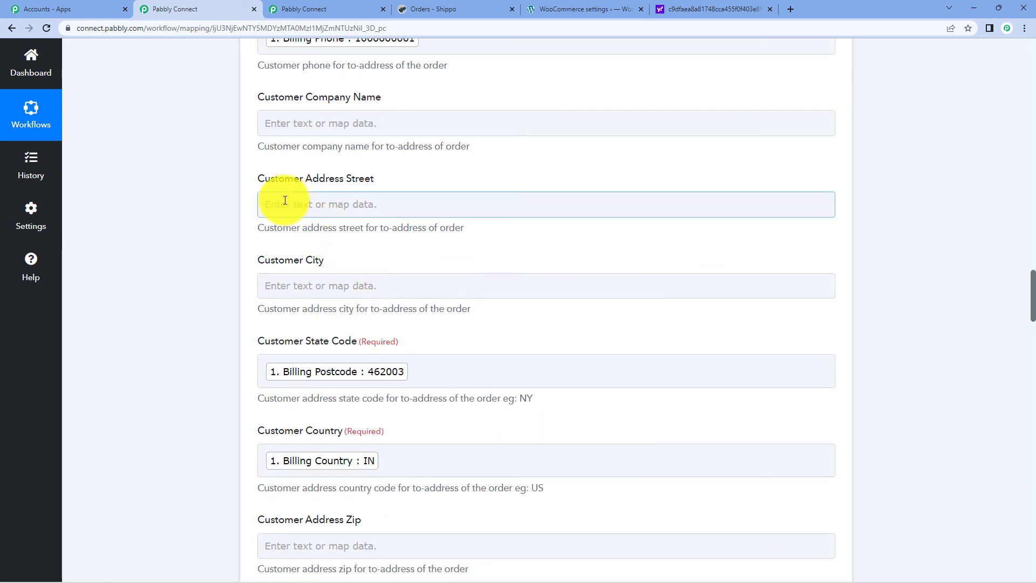
left_click(389, 204)
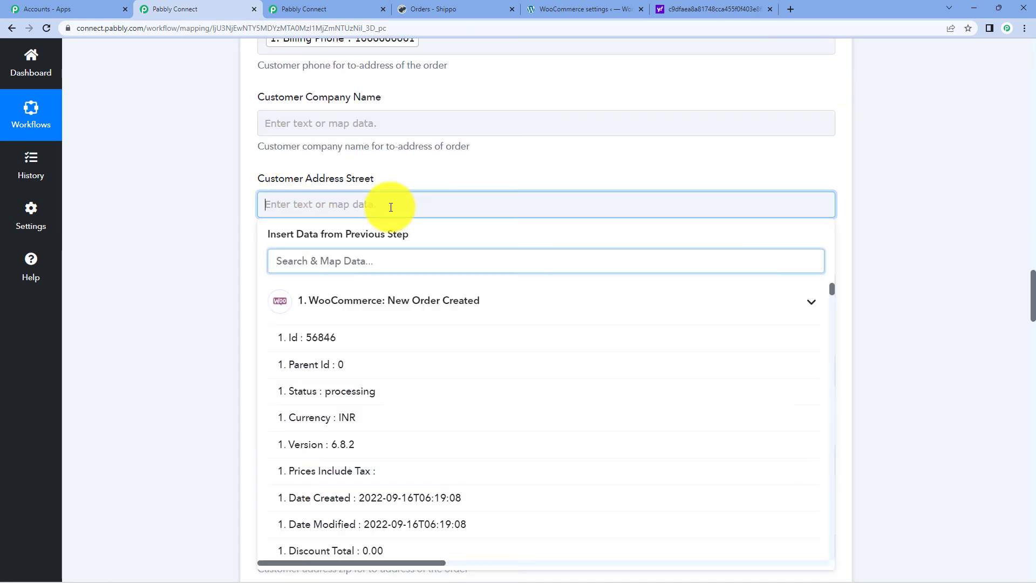
left_click(439, 263)
scroll(434, 356, "down", 2)
scroll(438, 373, "down", 7)
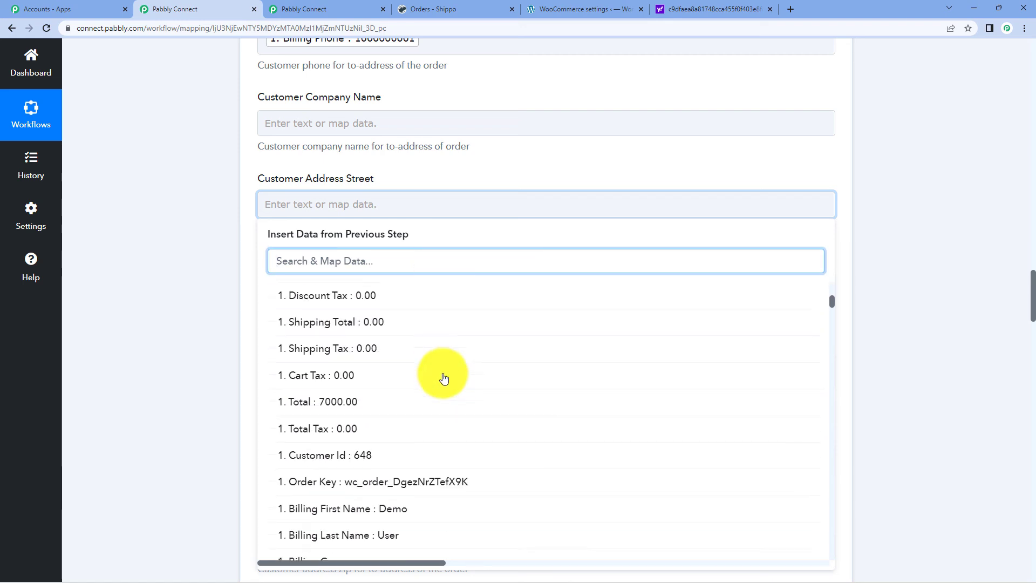
left_click(439, 407)
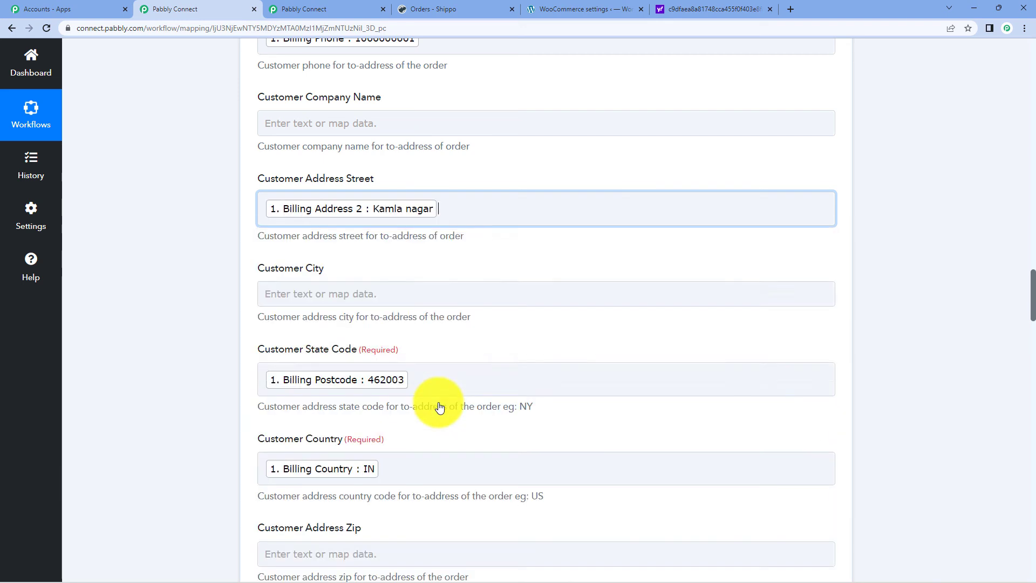
left_click(459, 216)
left_click(434, 312)
scroll(444, 361, "down", 10)
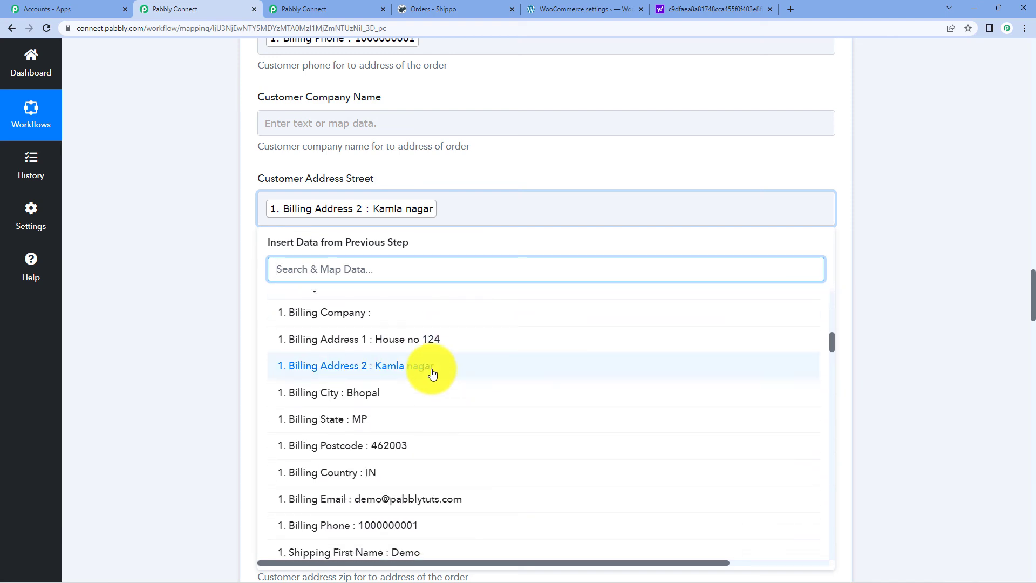
left_click(431, 373)
left_click(963, 231)
- Remove the duplicate Billing Address 2 and add Billing Address 1 to the street field
left_click(716, 219)
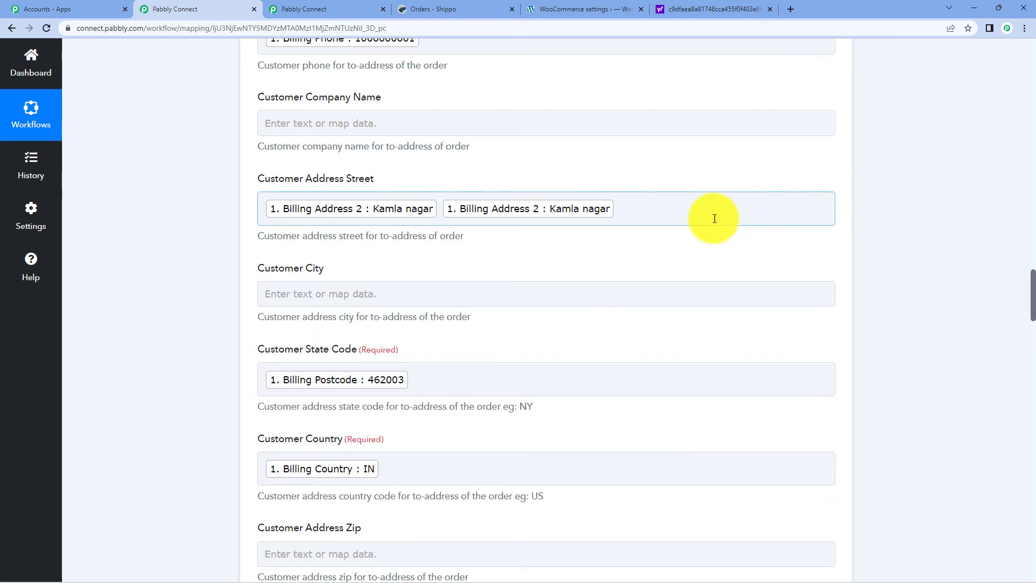
key("BackSpace")
left_click(590, 310)
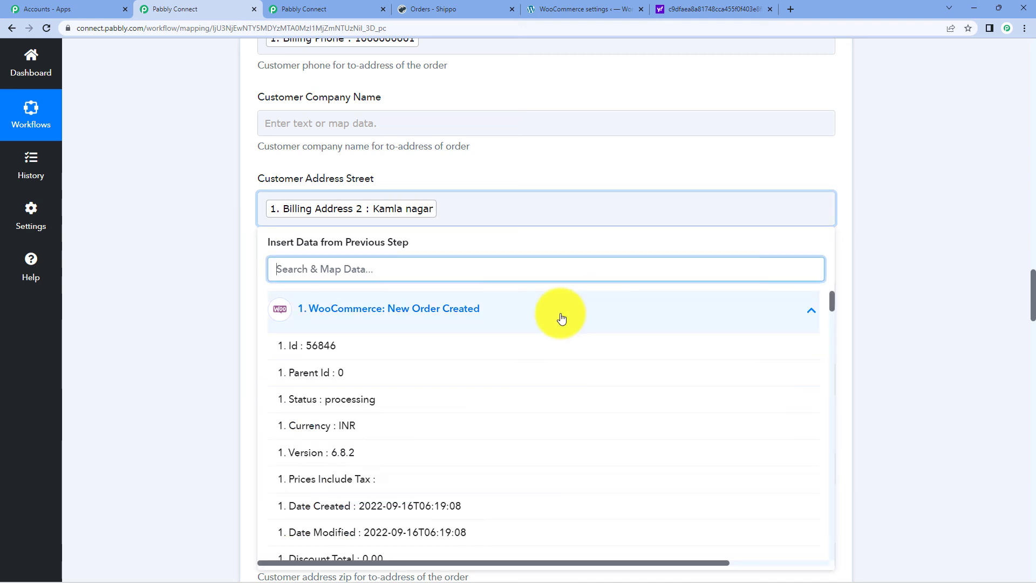
scroll(529, 416, "down", 7)
scroll(529, 422, "down", 1)
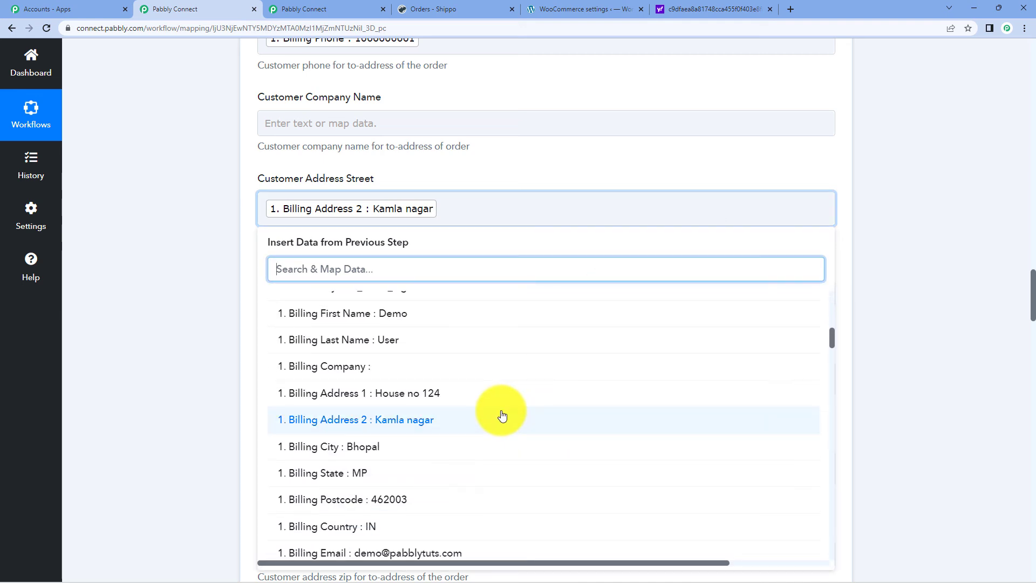
left_click(446, 400)
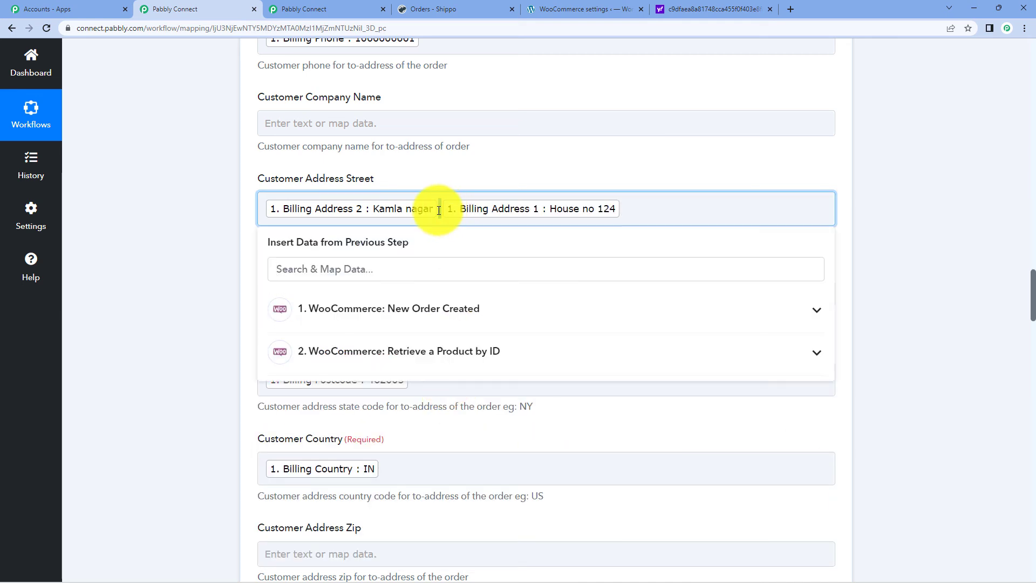
left_click(671, 277)
scroll(669, 277, "up", 3)
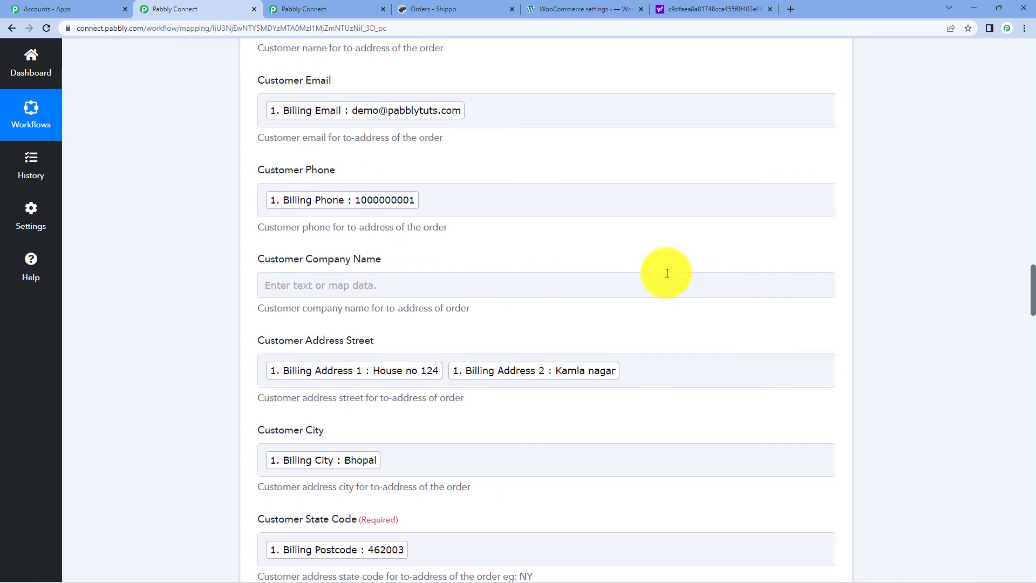
- Save and send the Shippo create-order test request
scroll(667, 275, "down", 6)
scroll(668, 278, "down", 20)
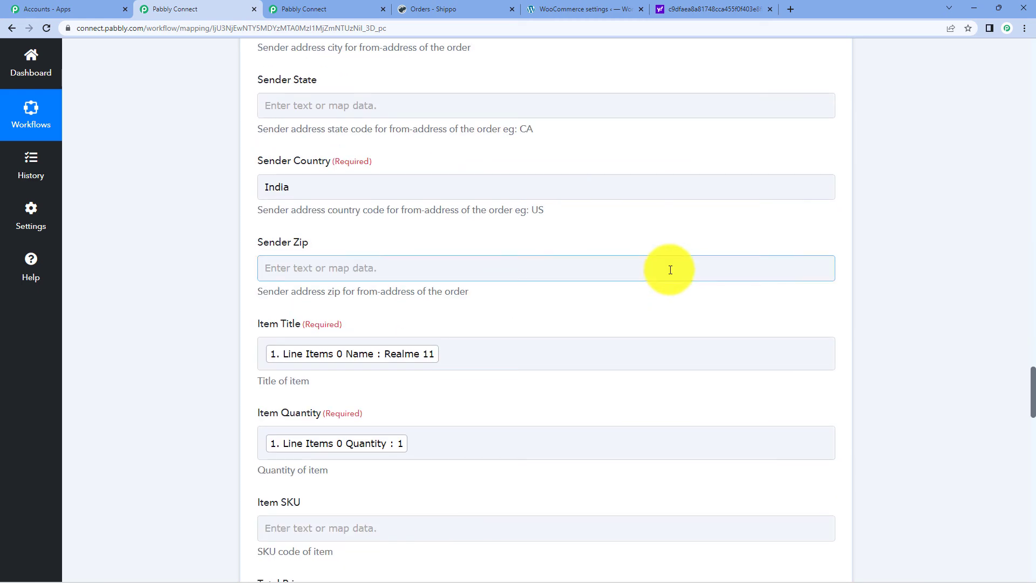
scroll(670, 270, "down", 15)
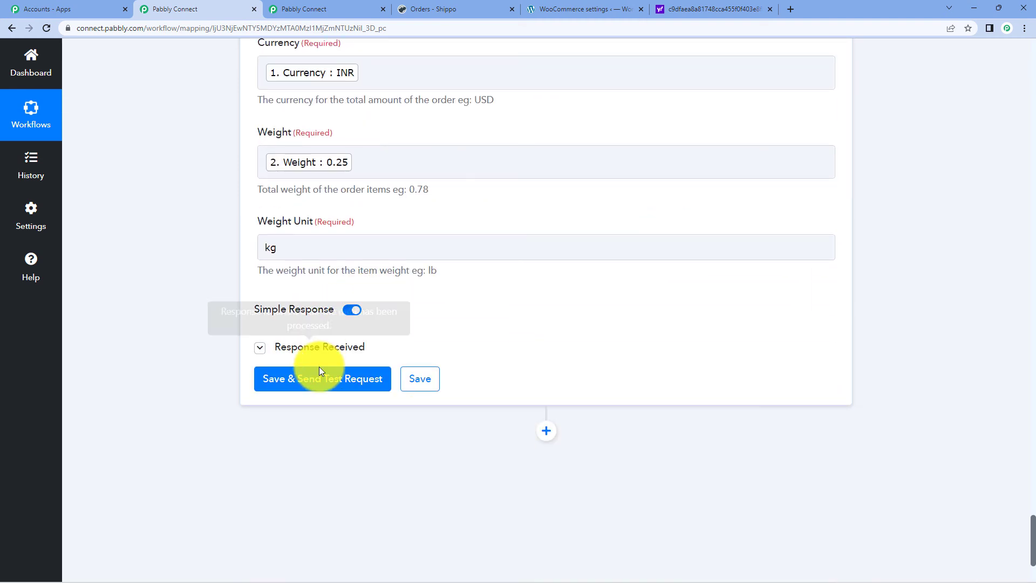
left_click(320, 381)
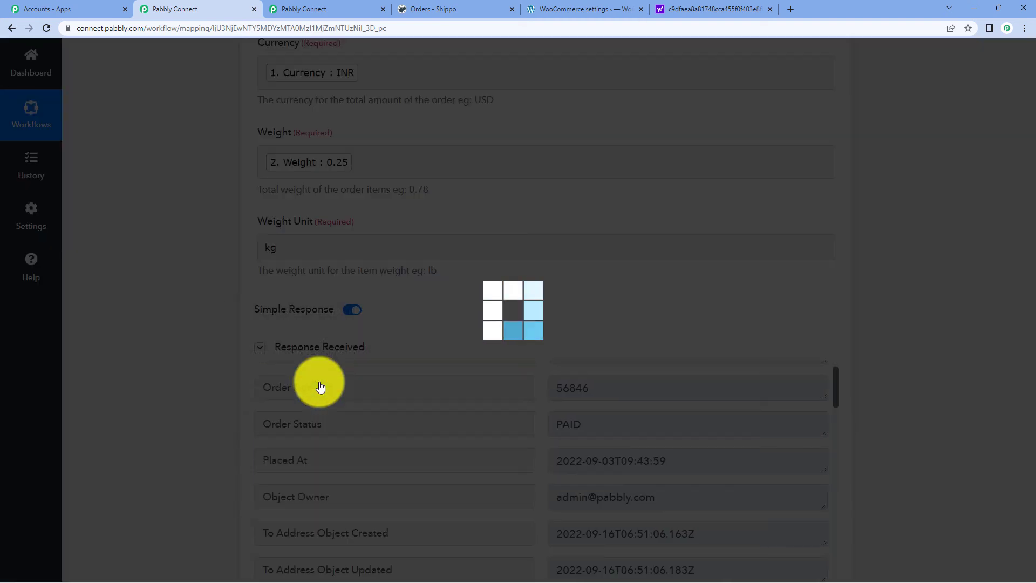
- Review the response for the new paid order, then go to the Shippo orders list
scroll(888, 277, "down", 3)
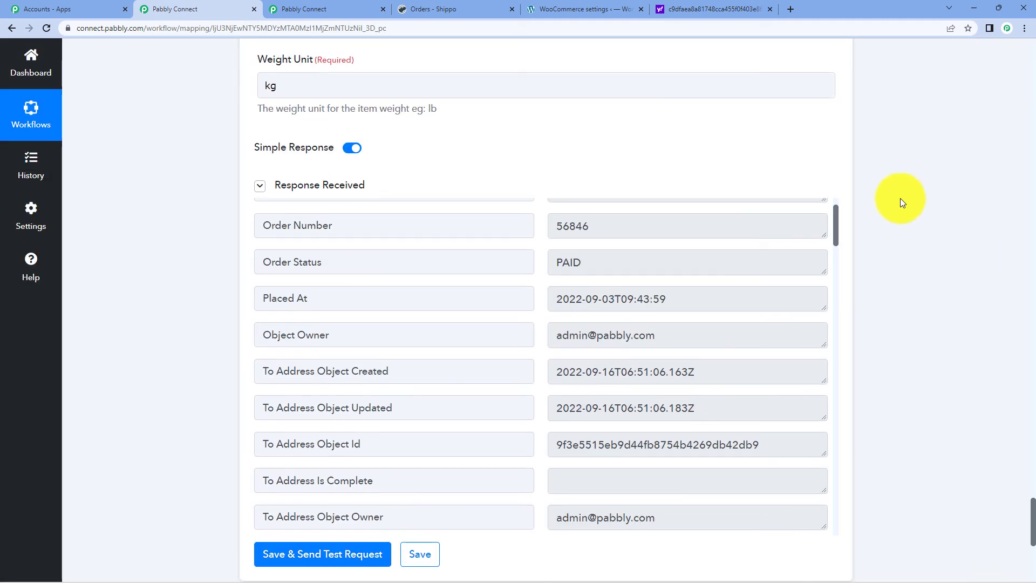
scroll(577, 320, "up", 2)
scroll(576, 322, "down", 7)
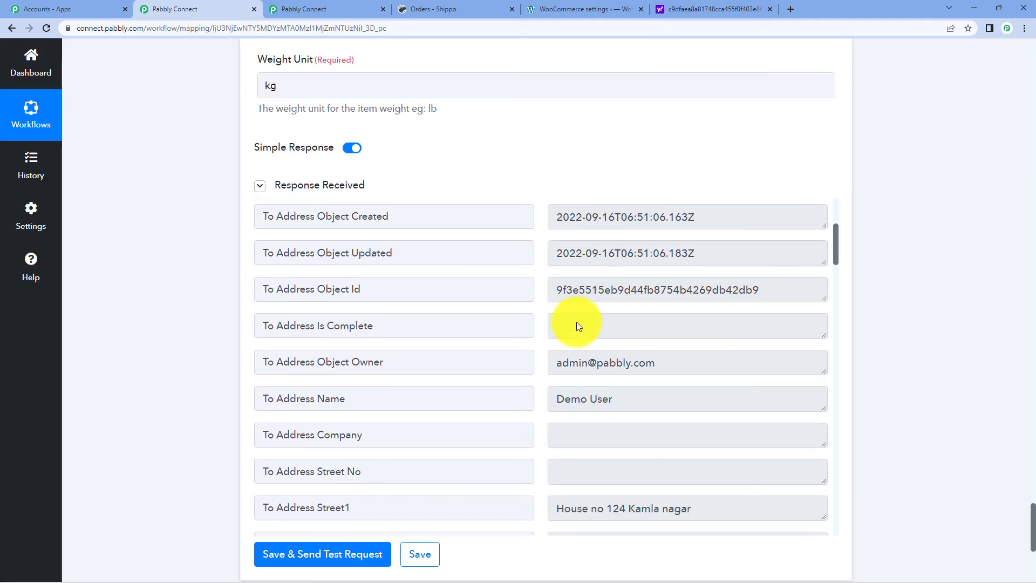
scroll(577, 322, "up", 3)
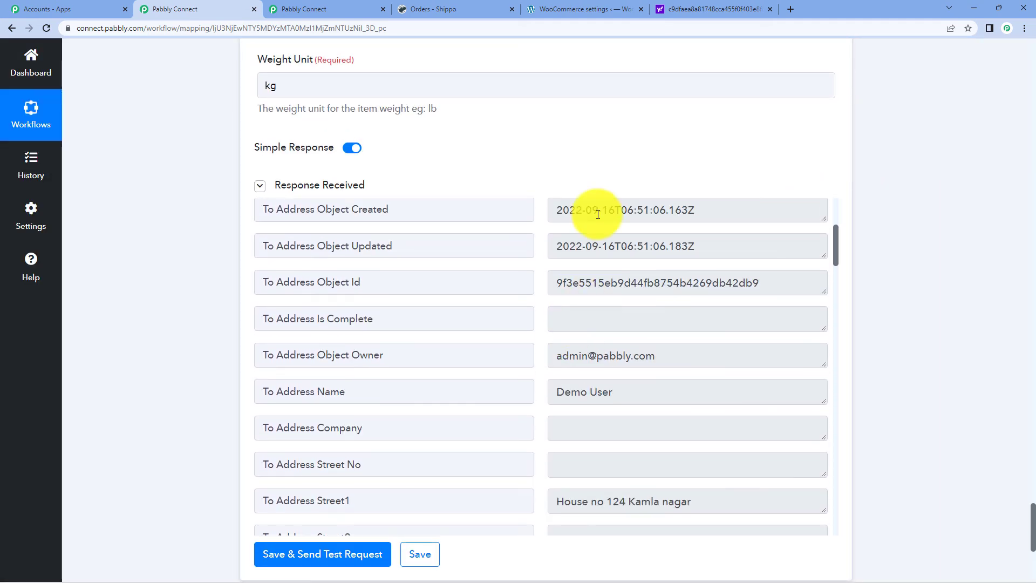
left_click(438, 12)
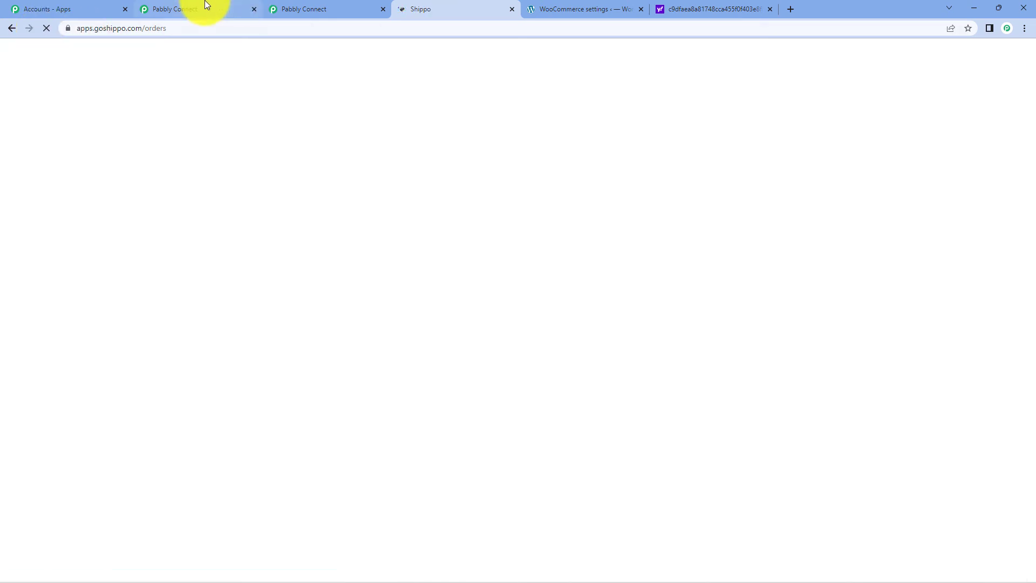
- Recheck the Pabbly test response, then view Shippo's refreshed list with the Realme 11 order
left_click(204, 9)
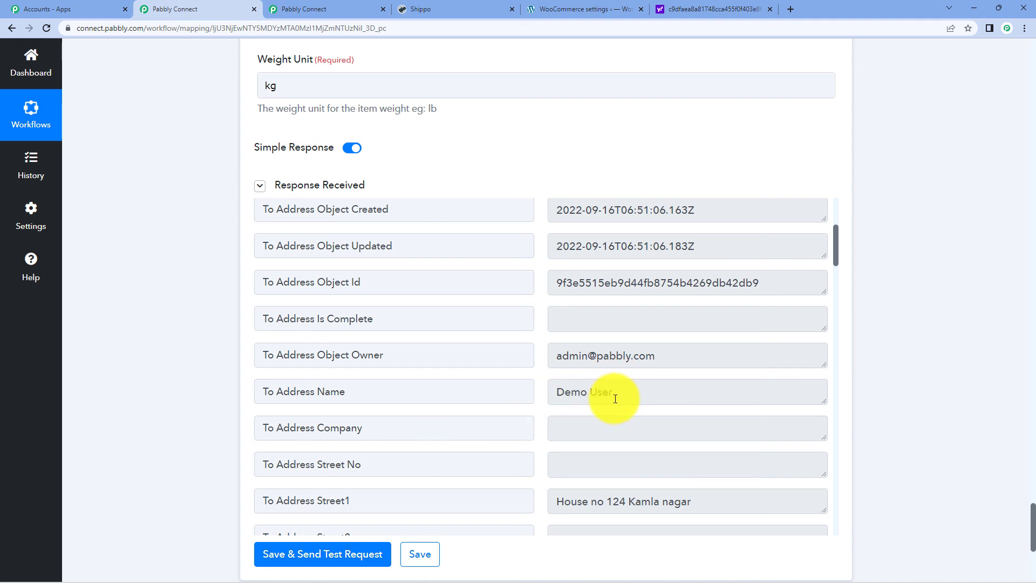
scroll(604, 379, "up", 1)
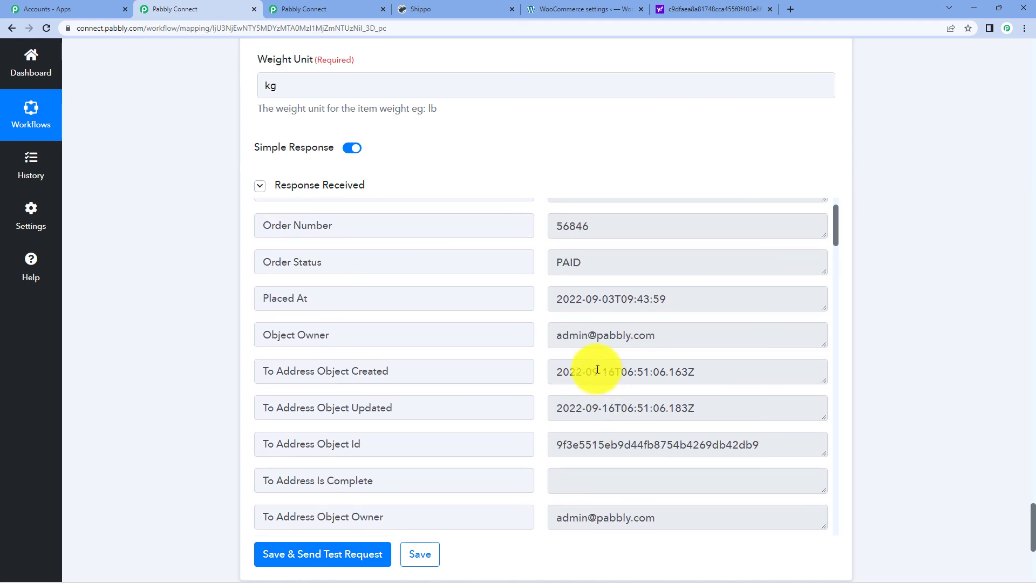
left_click(421, 6)
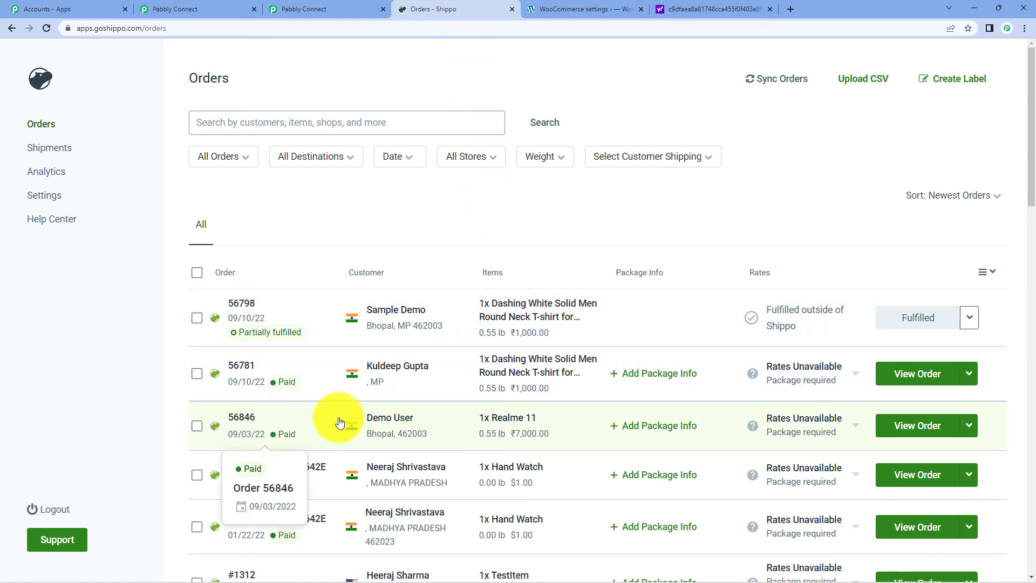
left_click(387, 417)
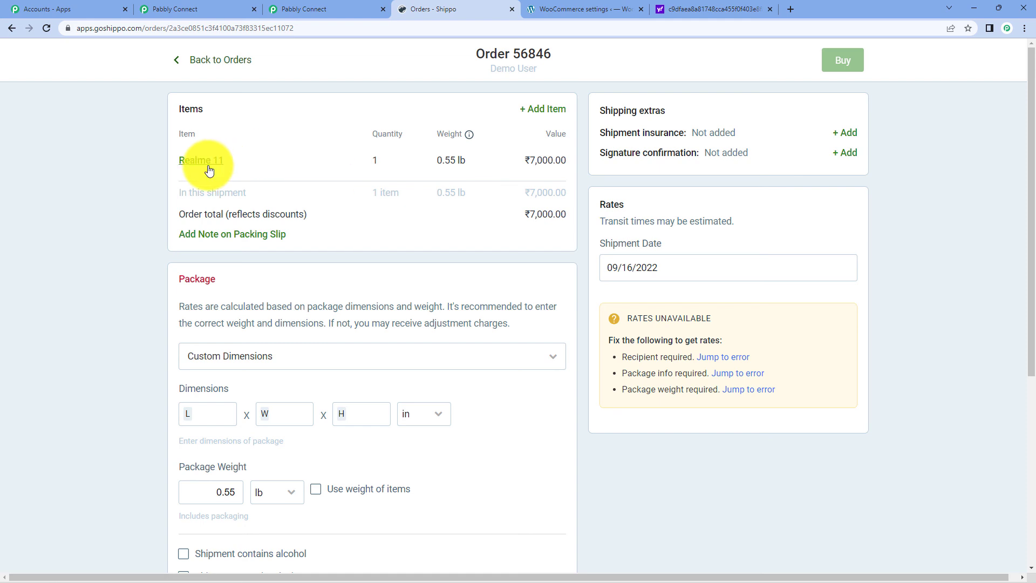
scroll(378, 226, "down", 6)
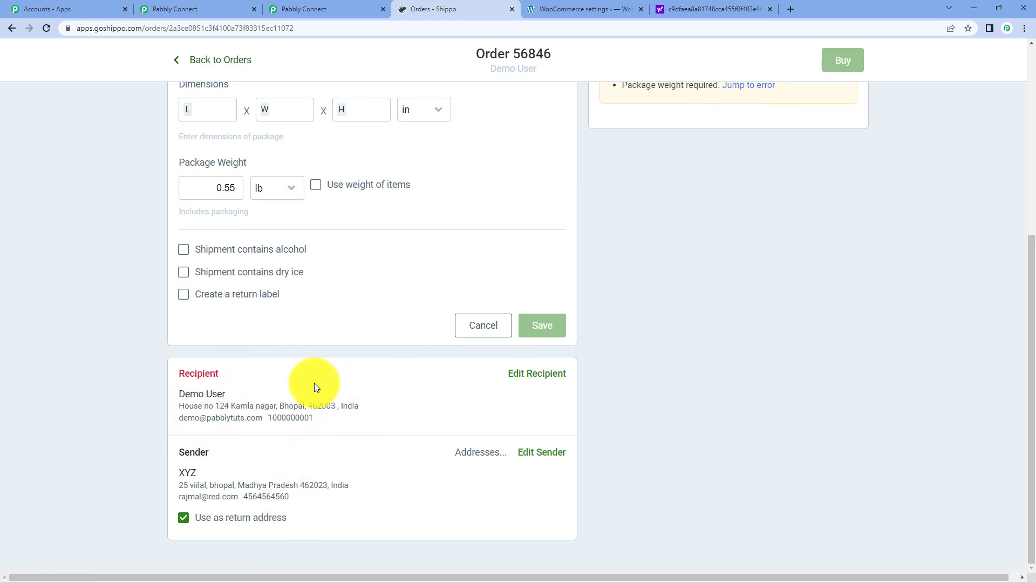
scroll(315, 383, "up", 6)
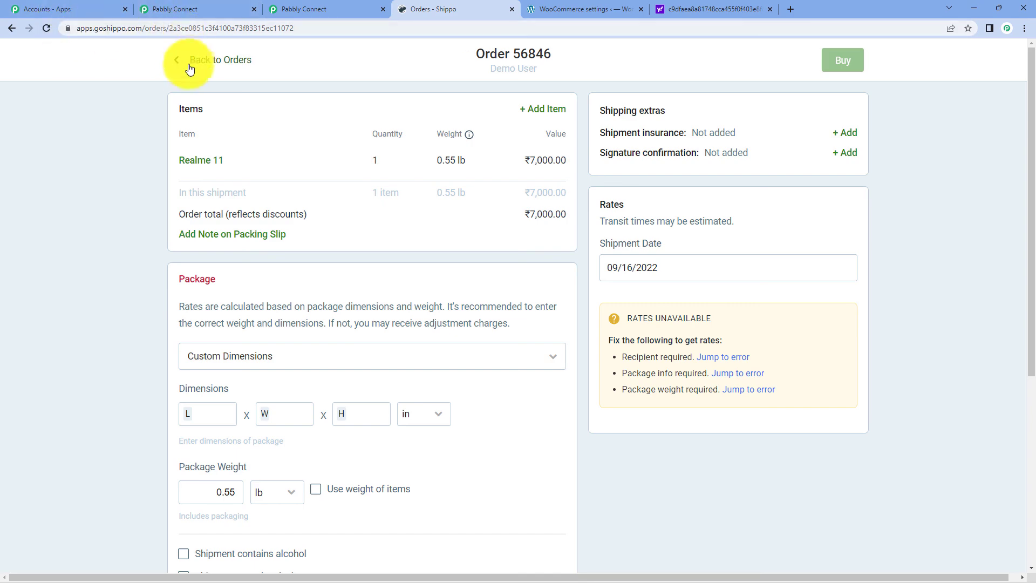
left_click(179, 64)
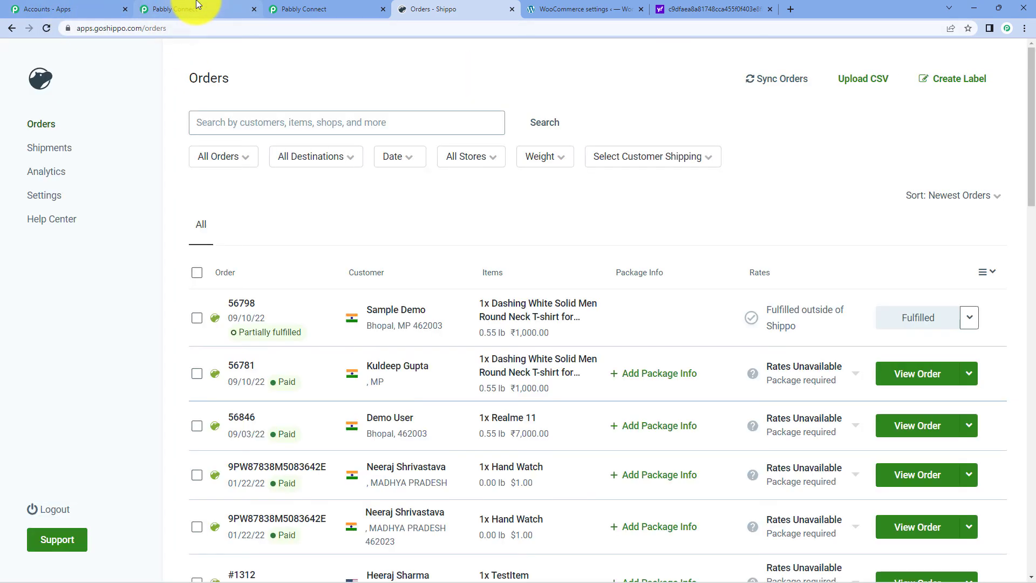
- Collapse the WooCommerce action and trigger step details in the Pabbly workflow
left_click(196, 7)
scroll(496, 208, "up", 12)
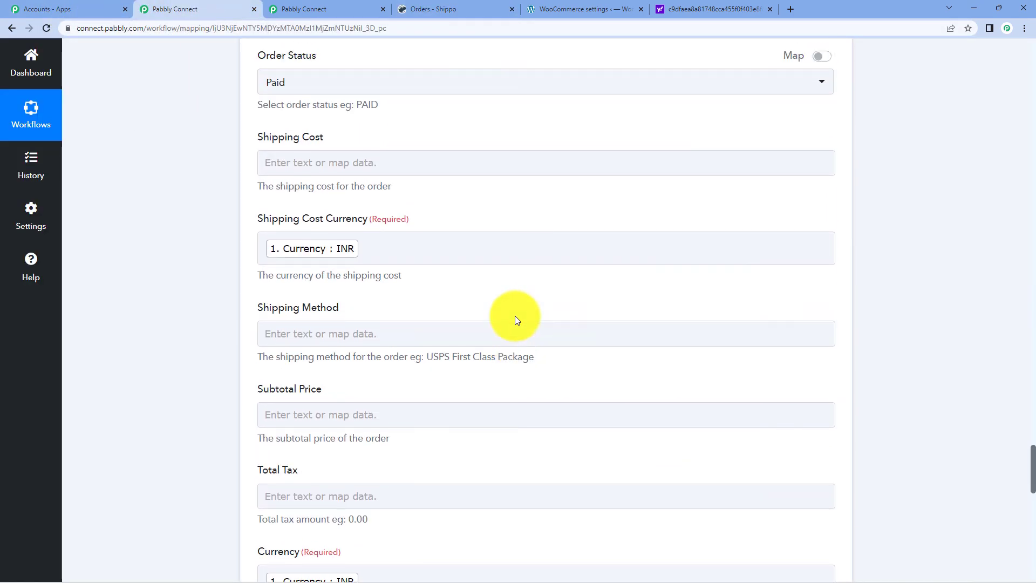
scroll(515, 316, "up", 20)
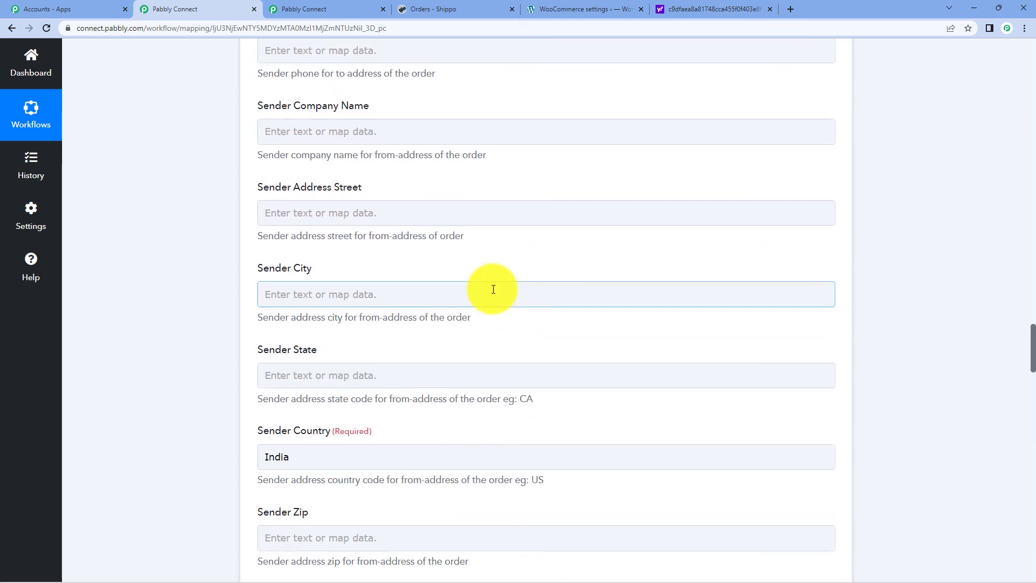
scroll(492, 288, "up", 20)
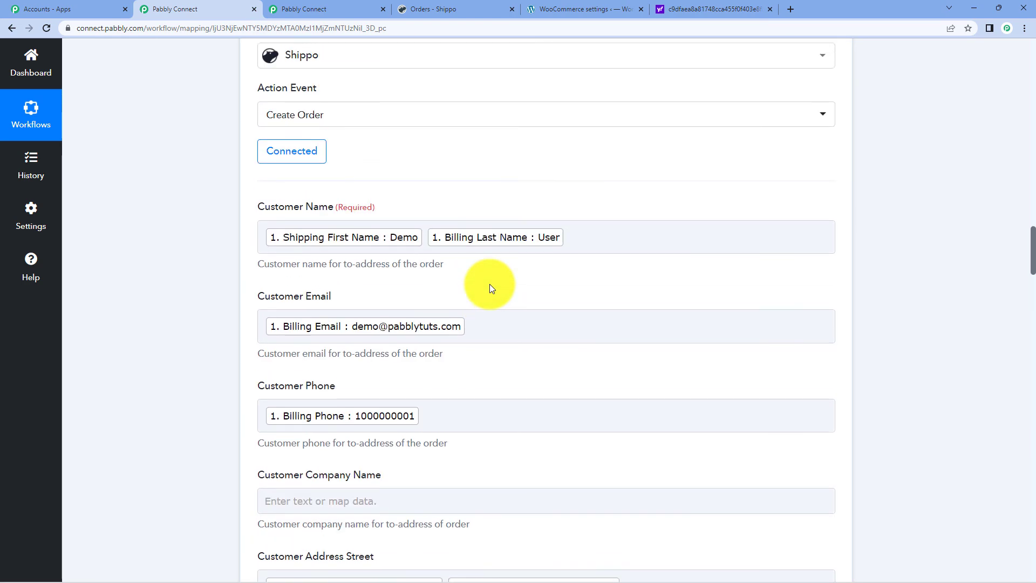
scroll(490, 284, "up", 15)
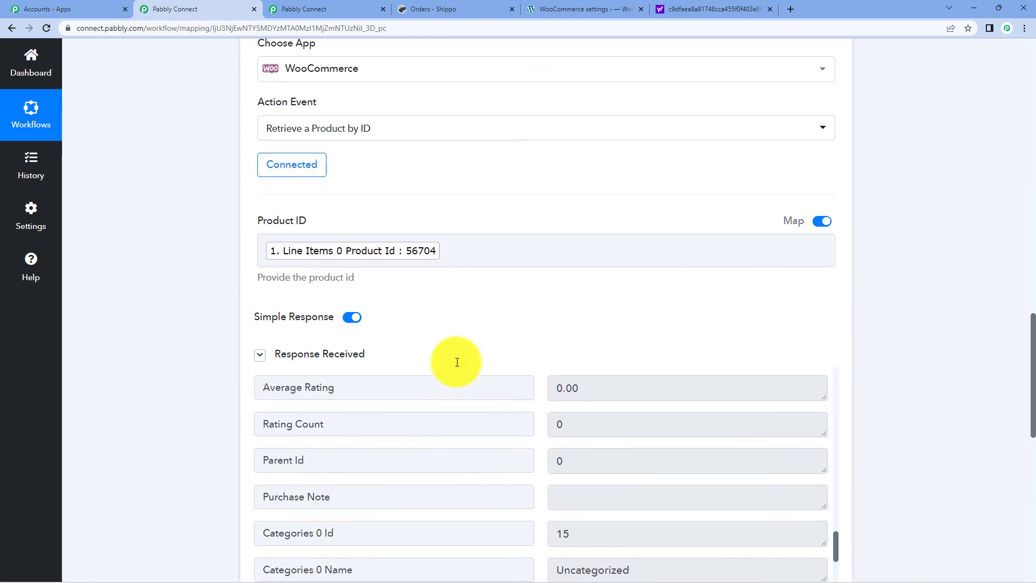
scroll(457, 362, "up", 5)
left_click(433, 287)
scroll(435, 286, "up", 4)
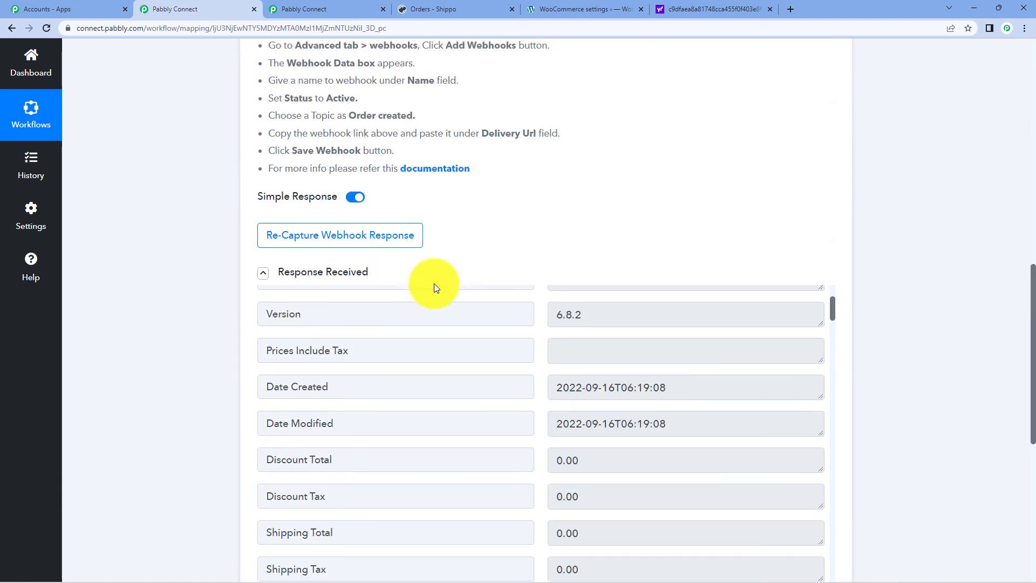
scroll(436, 286, "up", 8)
left_click(437, 238)
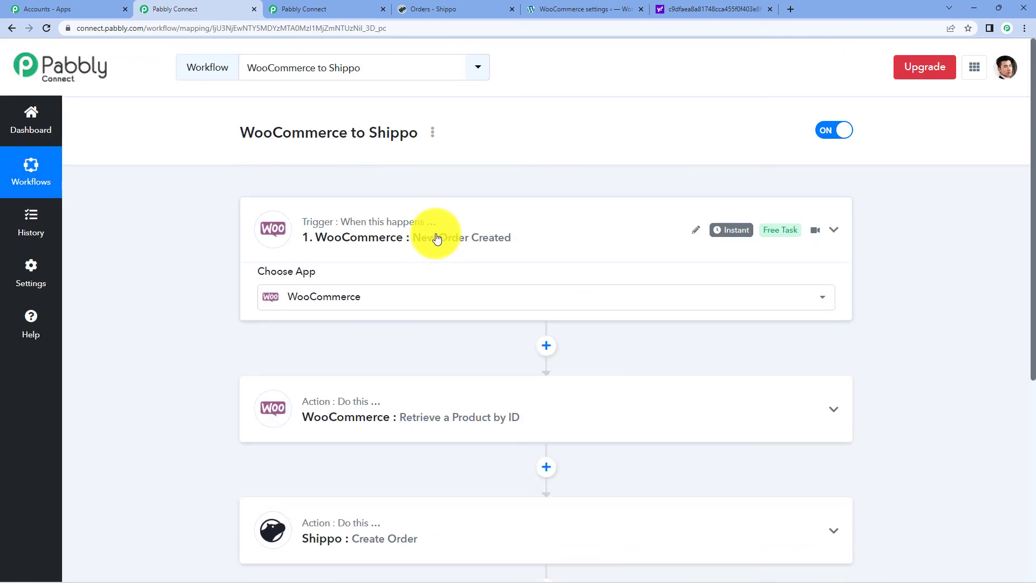
- Go from the WooCommerce settings to the Products list and view the Realme 11 product page
left_click(562, 8)
left_click_drag(167, 28, 98, 43)
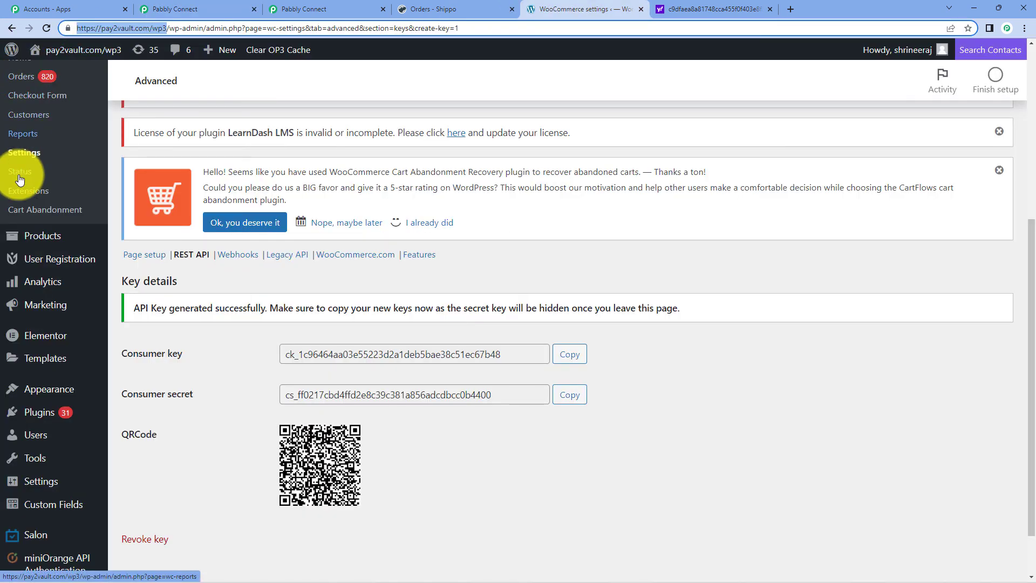
left_click(36, 236)
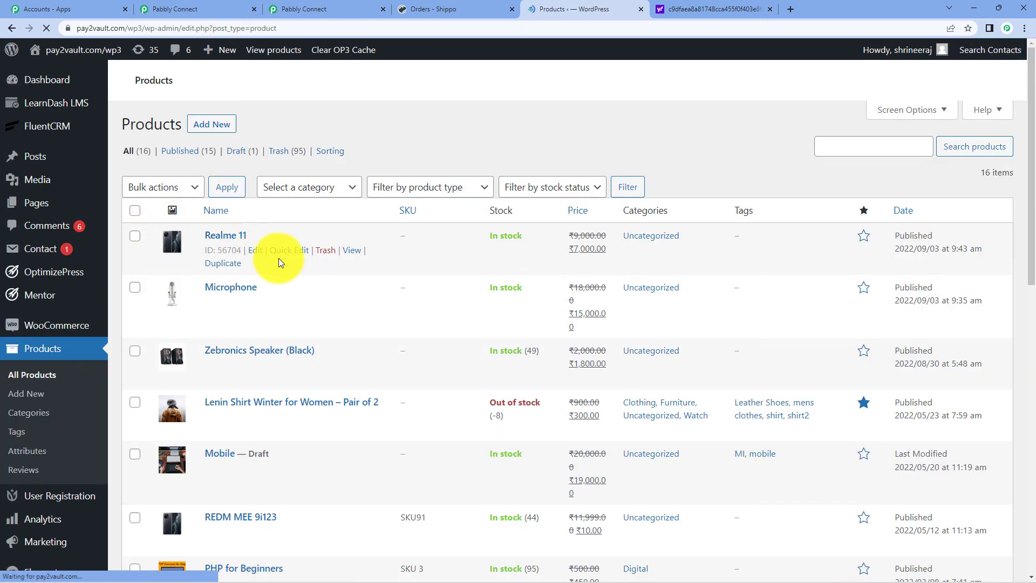
scroll(346, 313, "down", 8)
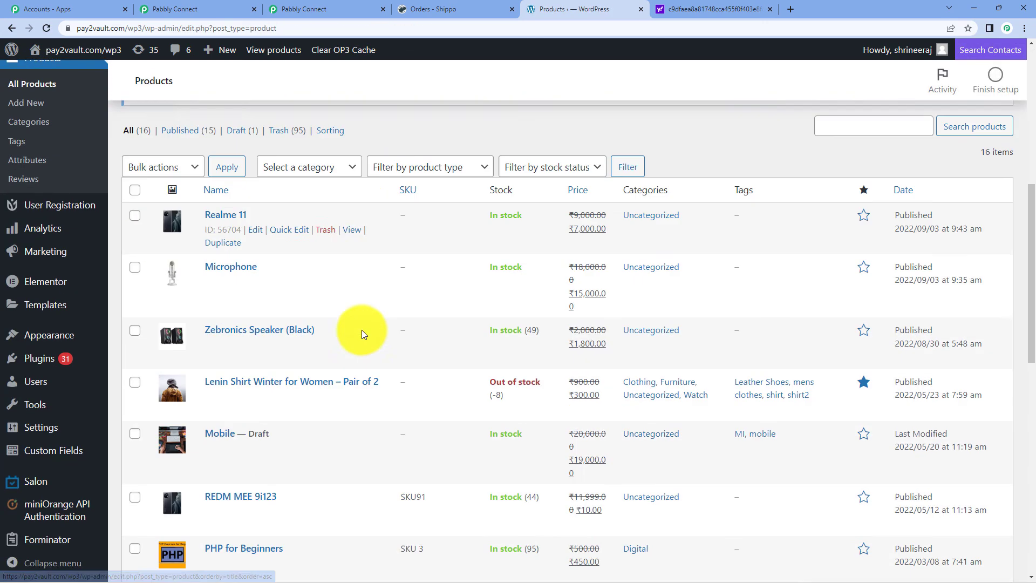
left_click(354, 217)
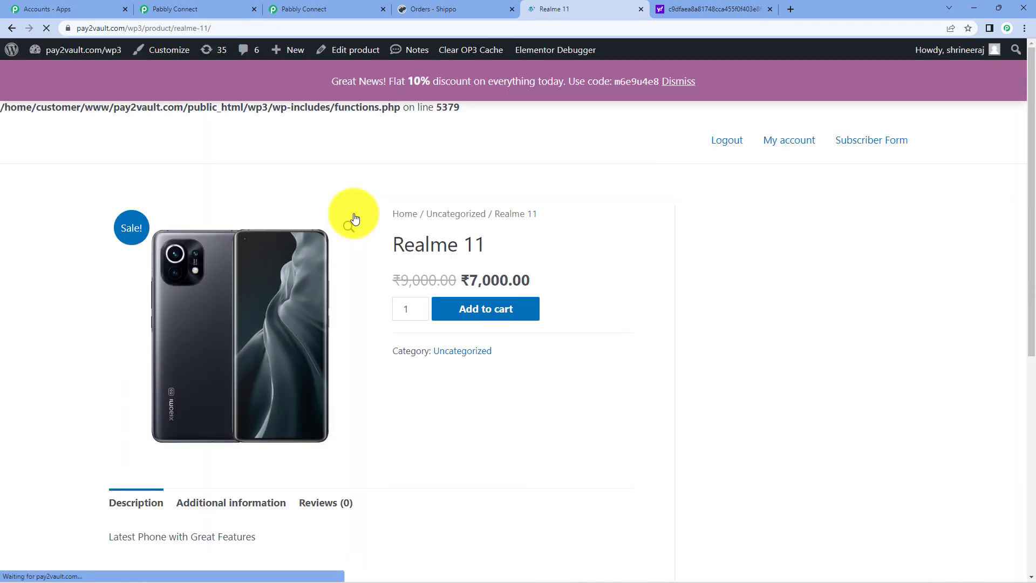
- Add one Realme 11 to the cart and proceed to checkout
scroll(501, 272, "down", 4)
scroll(494, 273, "up", 5)
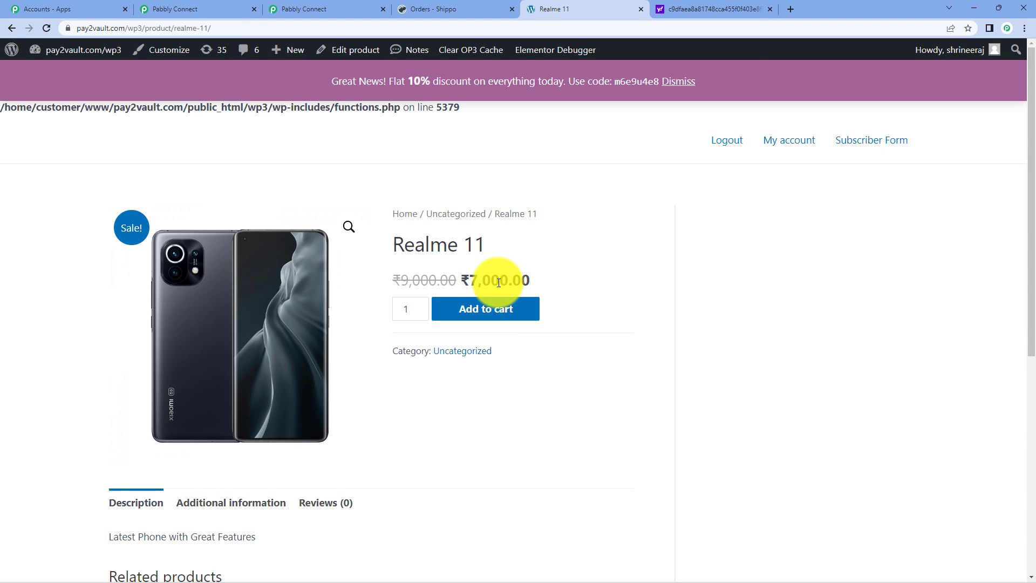
left_click(502, 317)
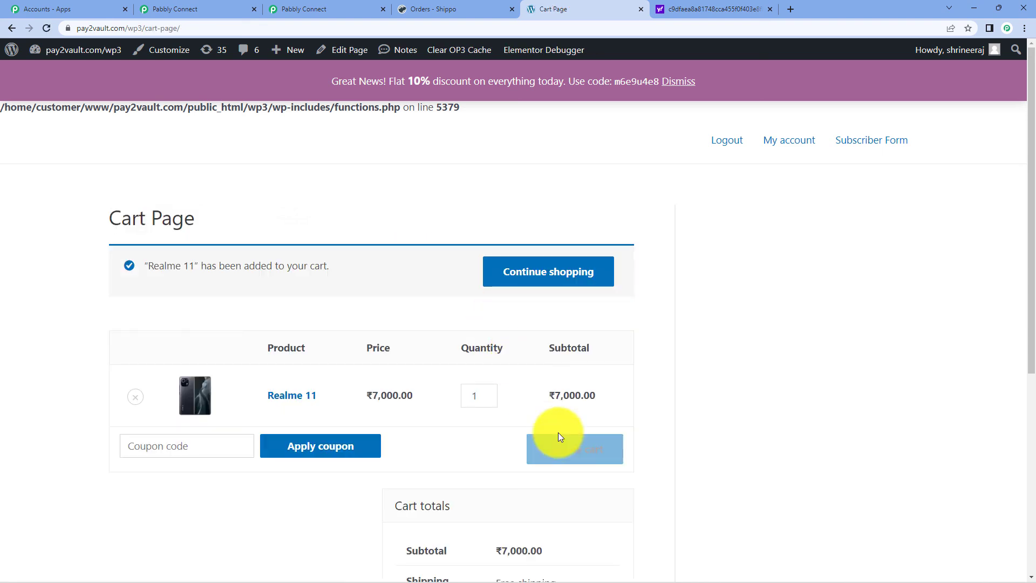
scroll(558, 429, "down", 6)
left_click(526, 437)
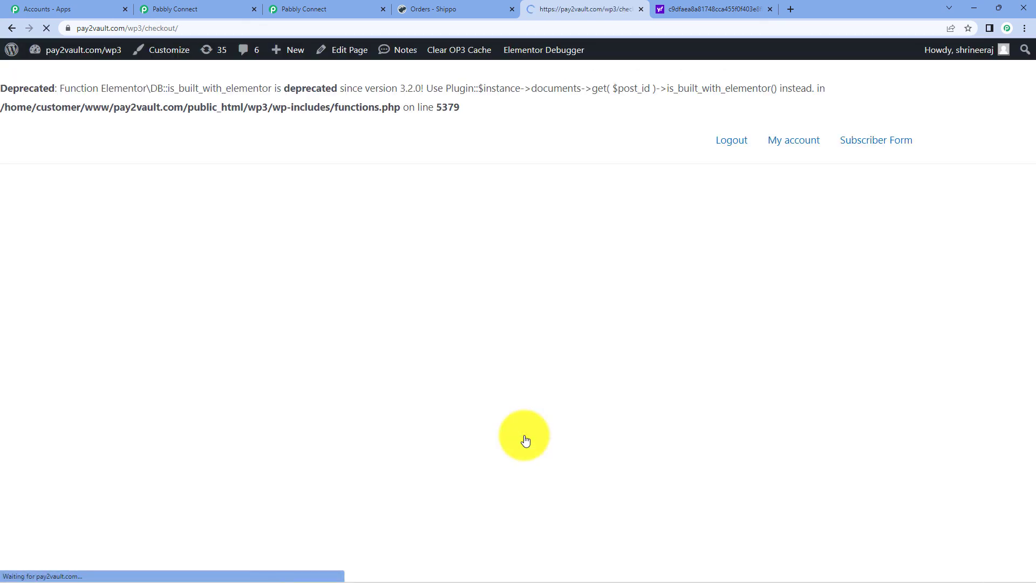
- Set first name to 'Test', end house number and phone with 2, and place the order
scroll(501, 409, "down", 3)
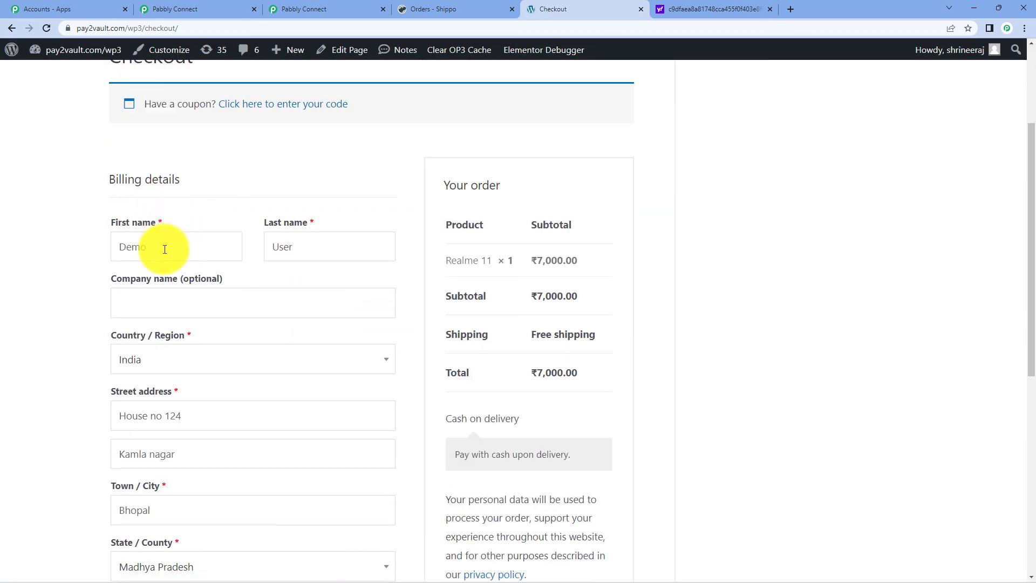
left_click_drag(157, 243, 110, 245)
type("T")
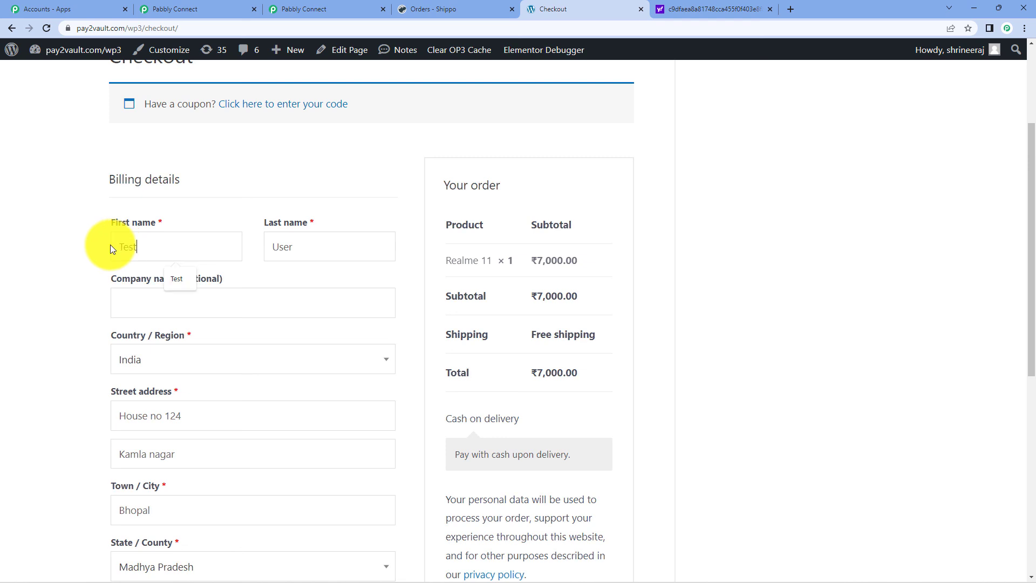
type("est")
scroll(273, 336, "down", 3)
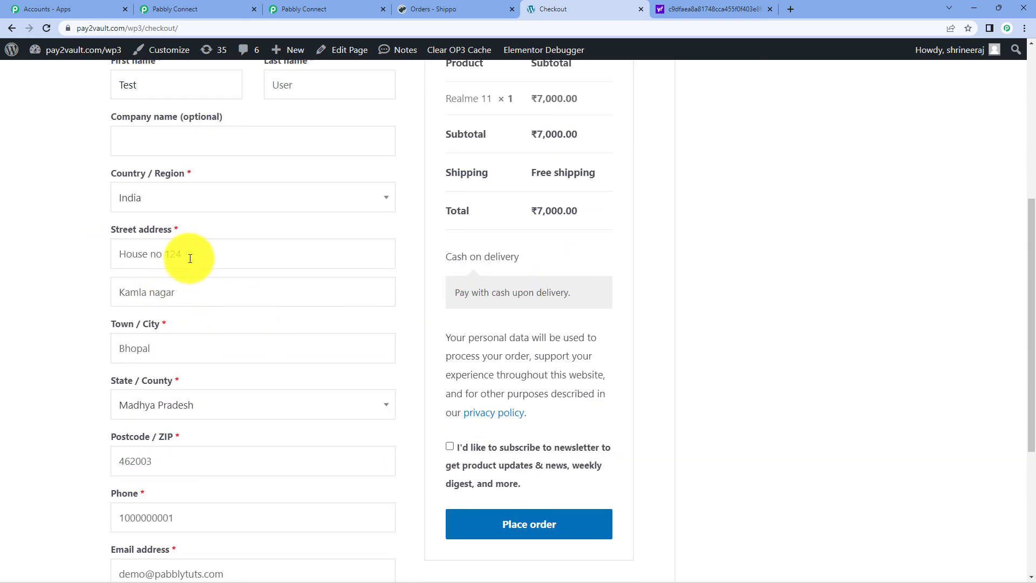
left_click(190, 256)
key("BackSpace")
type("2")
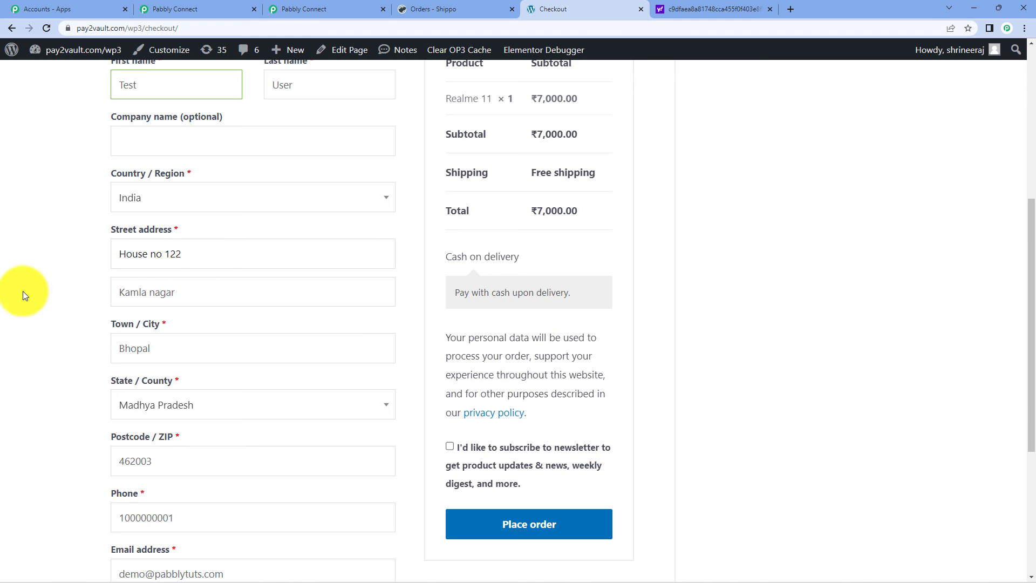
scroll(97, 302, "down", 4)
left_click(200, 306)
key("BackSpace")
type("2")
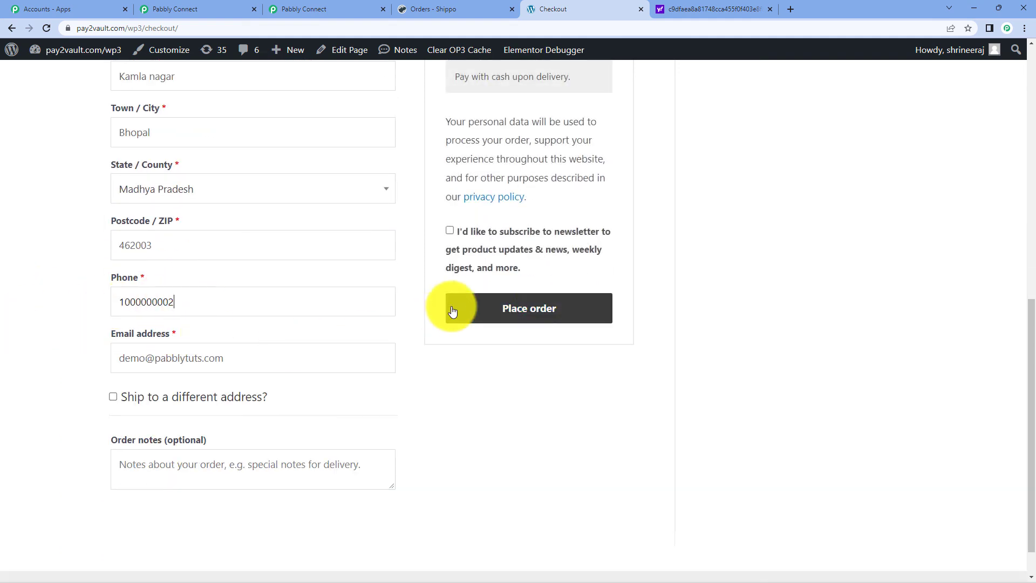
left_click(540, 316)
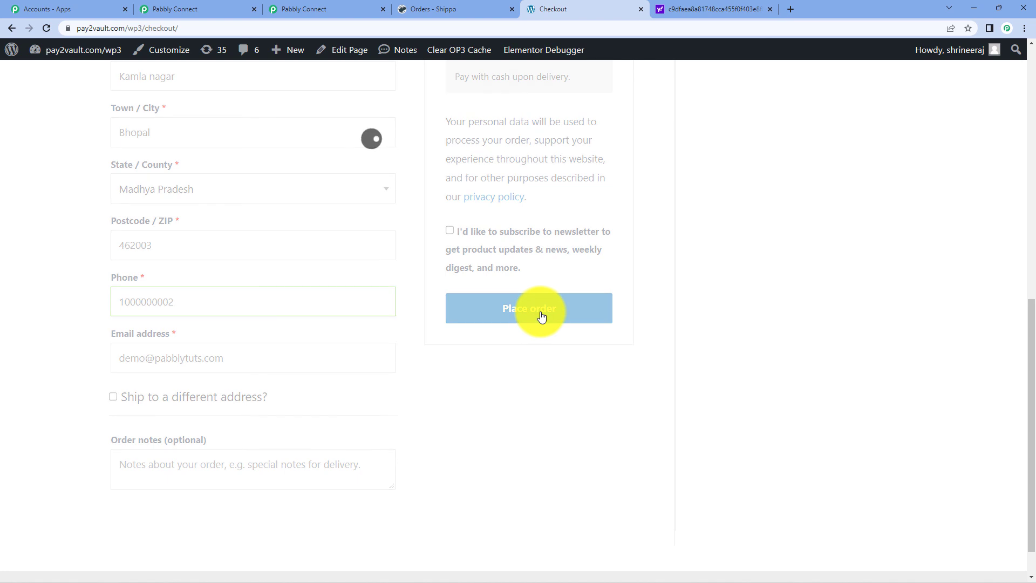
- Reload Shippo orders, open the new Realme 11 order and verify the edited recipient address
left_click(455, 8)
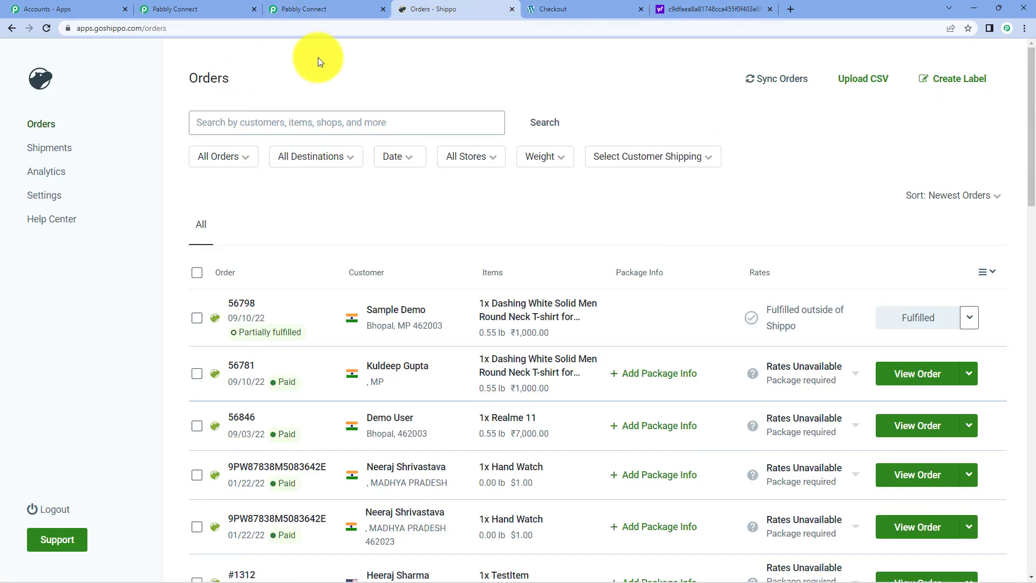
left_click(43, 30)
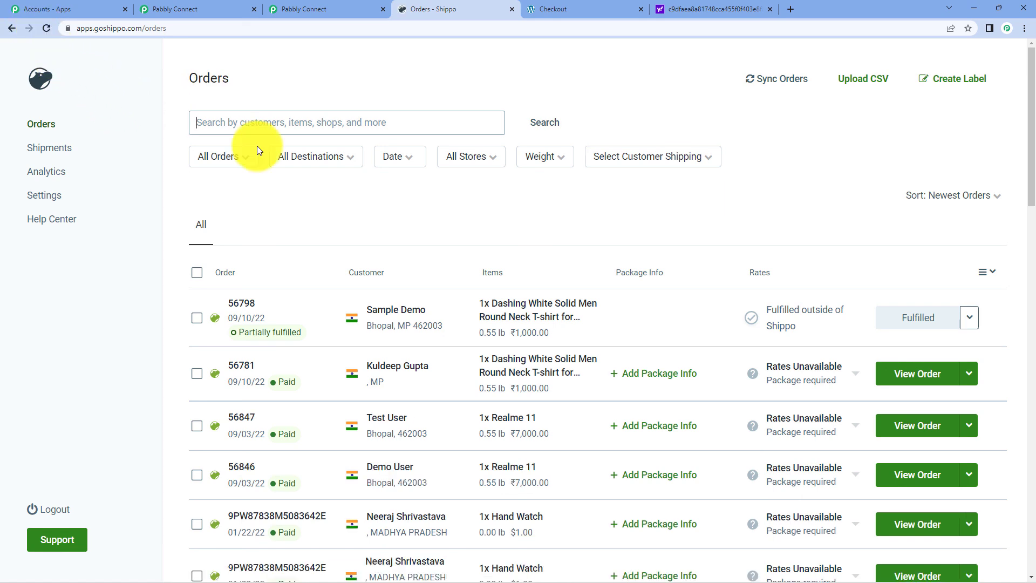
scroll(278, 138, "down", 1)
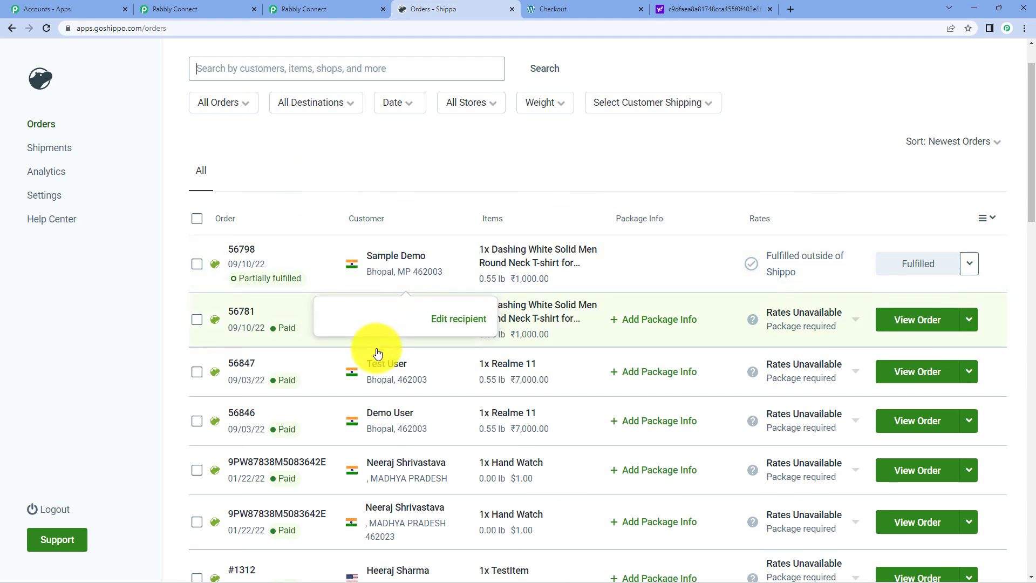
left_click(378, 364)
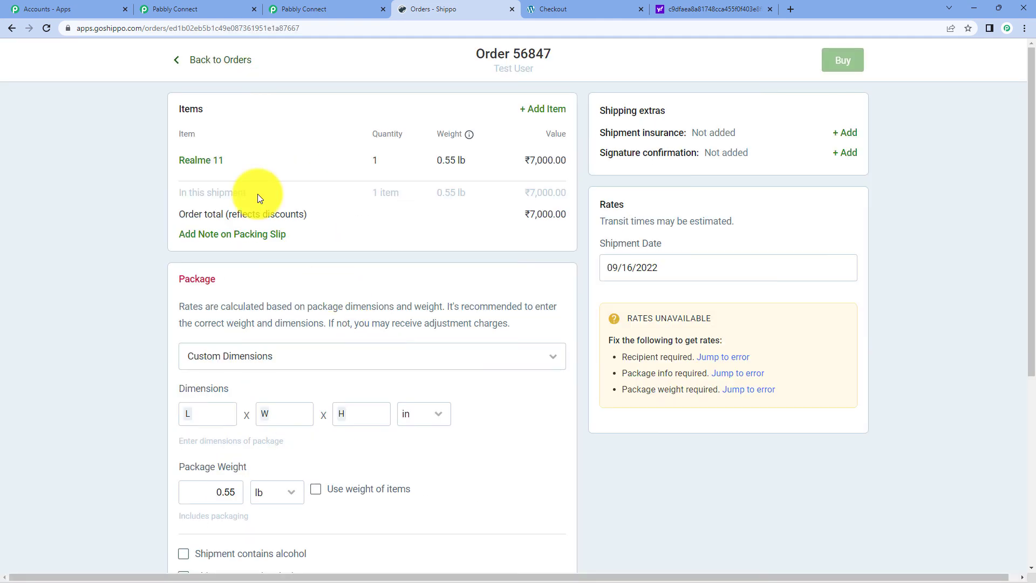
scroll(329, 177, "down", 5)
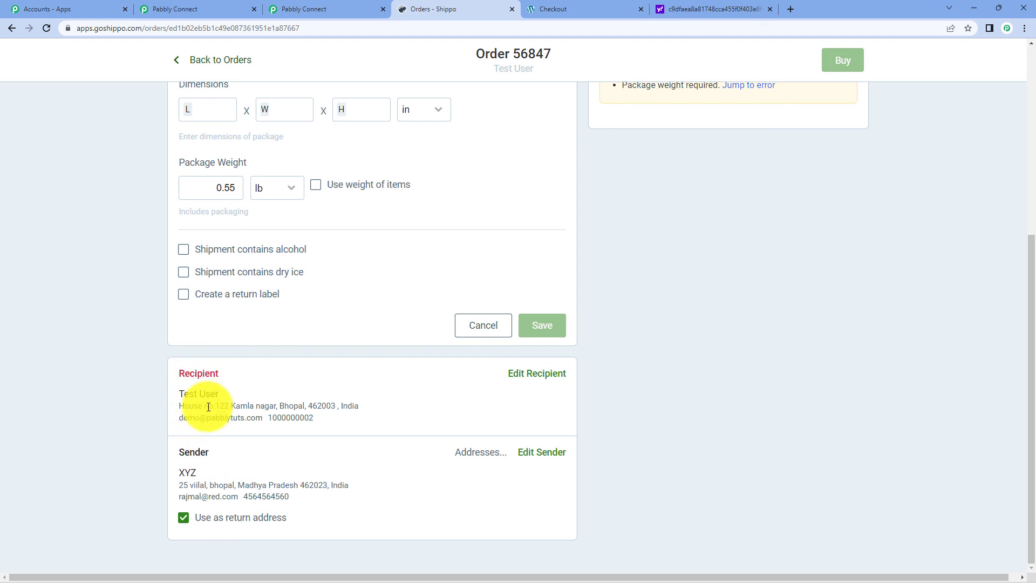
left_click_drag(225, 406, 231, 407)
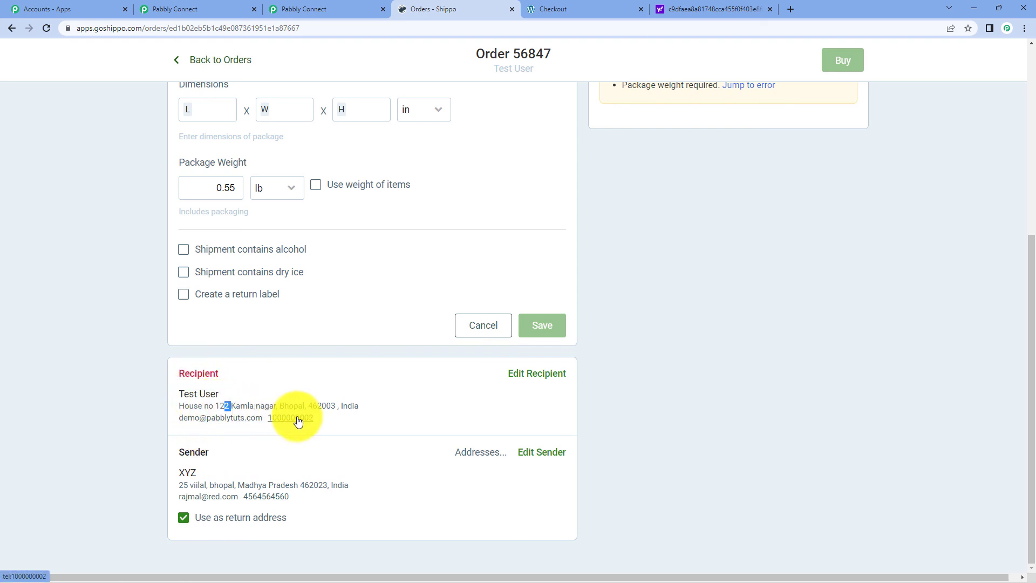
left_click(209, 9)
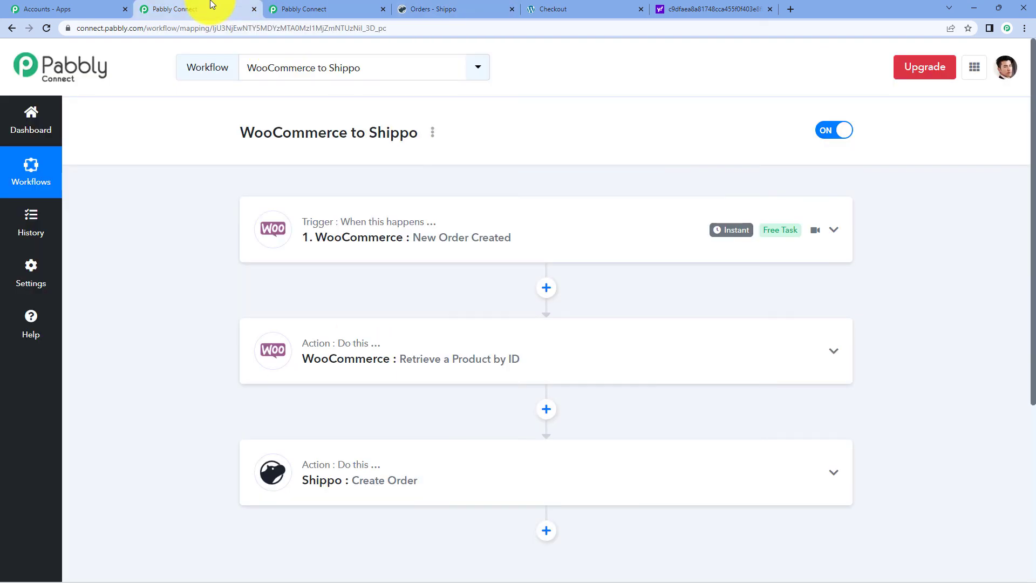